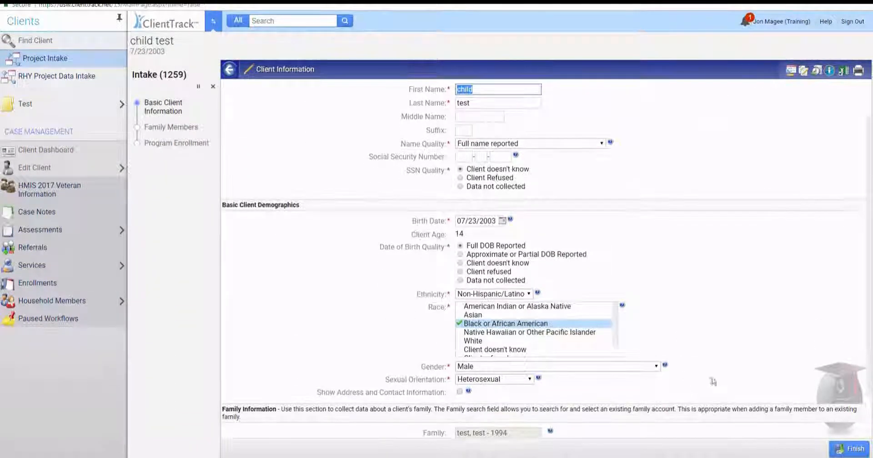
# Step: Finish the child's Basic Client Information and review the two listed family members
pyautogui.scroll(-1, 714, 381)
pyautogui.click(849, 448)
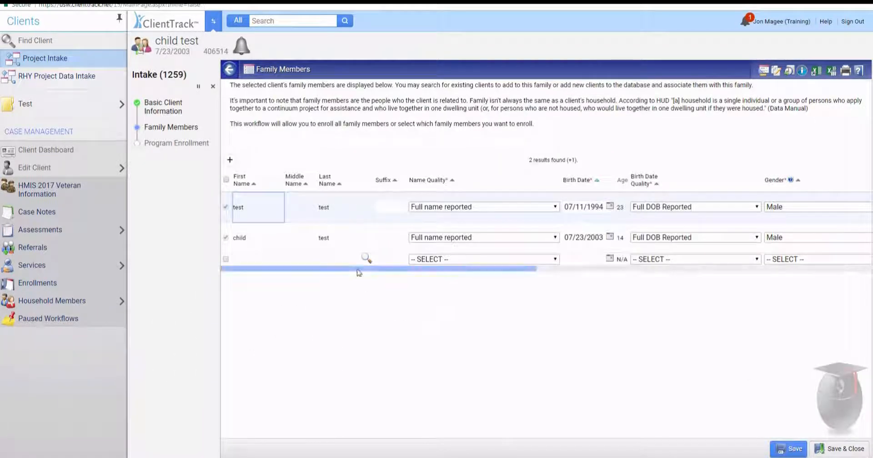
pyautogui.moveTo(363, 272); pyautogui.dragTo(781, 272)
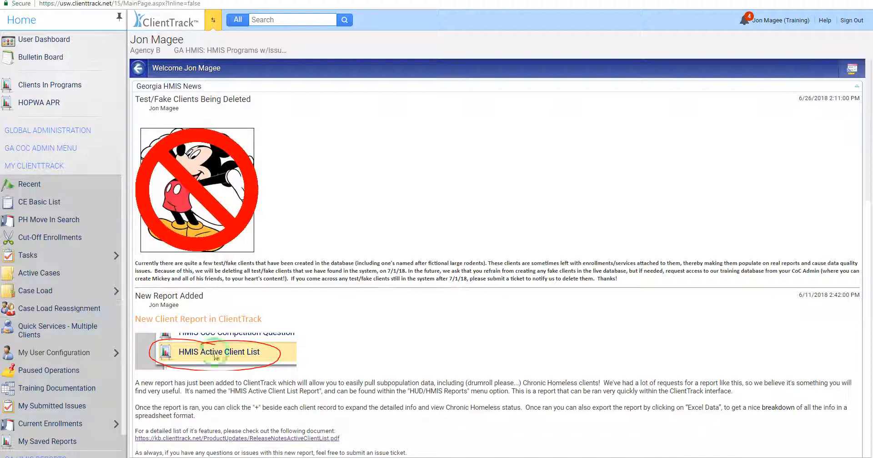
# Step: Open the 2017 PATH Program HMIS Manual PDF from the PATH Program HMIS Manual resource page
pyautogui.click(331, 263)
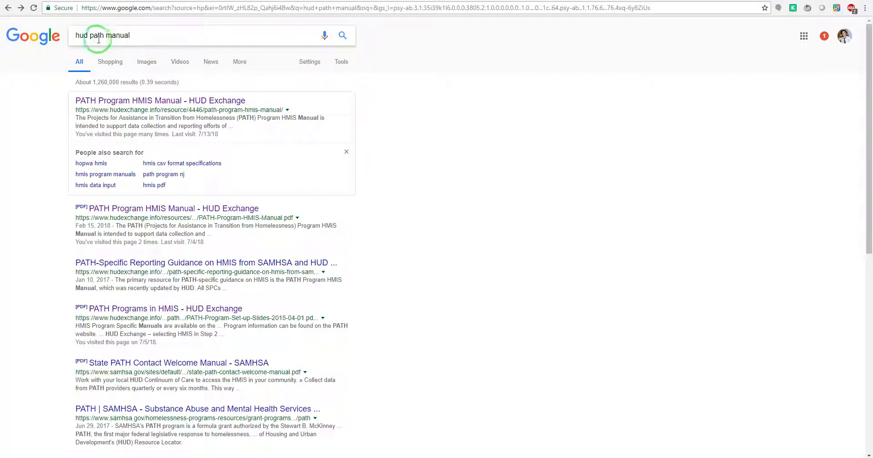
pyautogui.click(131, 102)
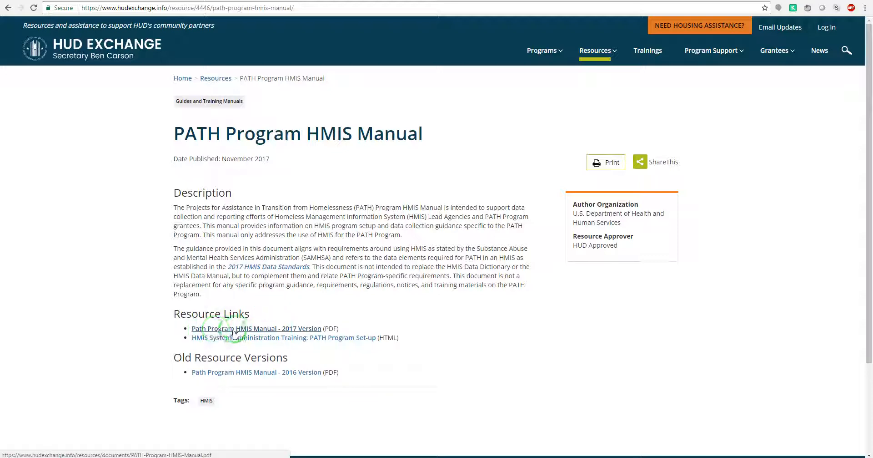
pyautogui.click(280, 331)
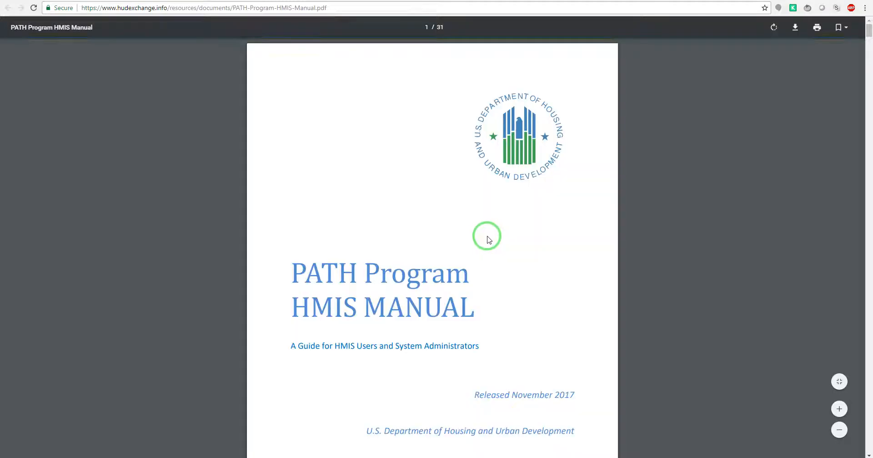
# Step: Read through the PATH manual, then bring up Google results for 'hud data dictionary'
pyautogui.scroll(-10, 540, 298)
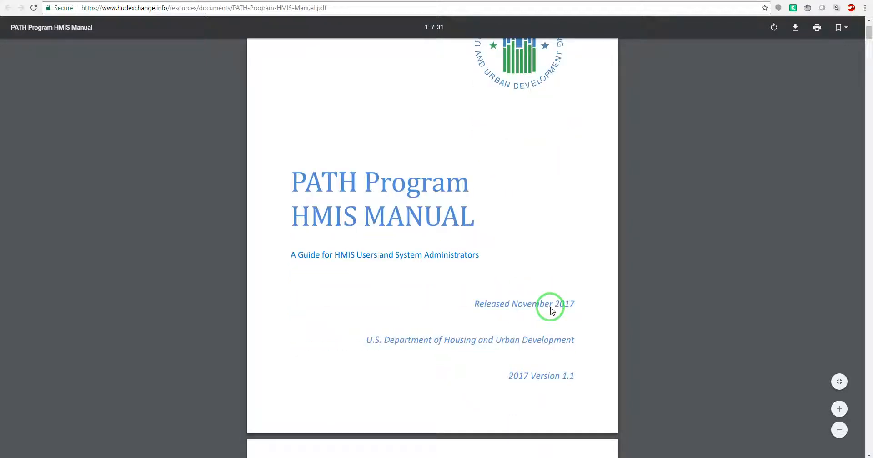
pyautogui.scroll(-6, 539, 312)
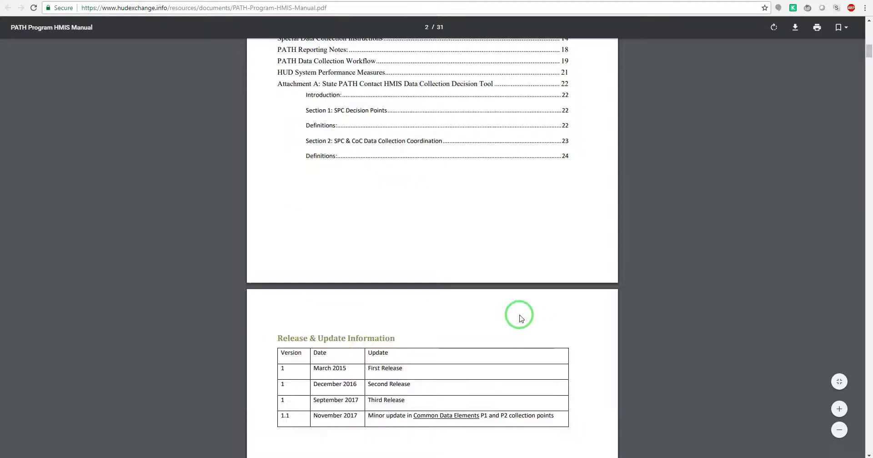
pyautogui.scroll(-4, 520, 317)
pyautogui.scroll(-10, 521, 317)
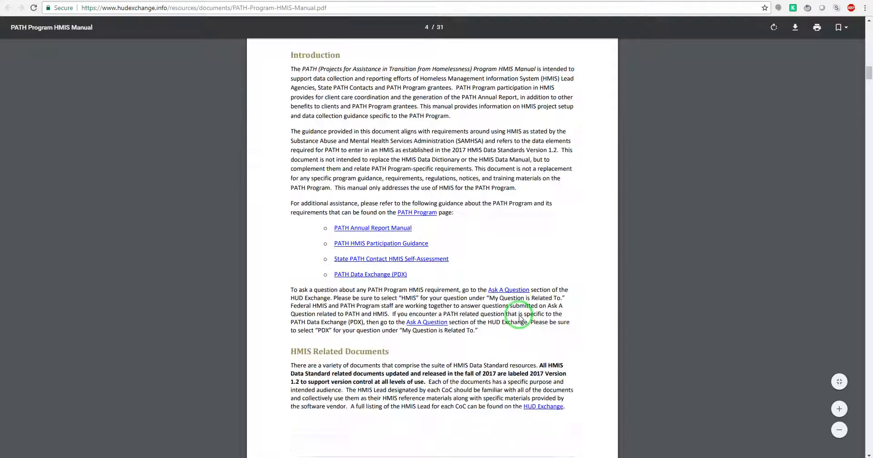
pyautogui.scroll(-7, 520, 318)
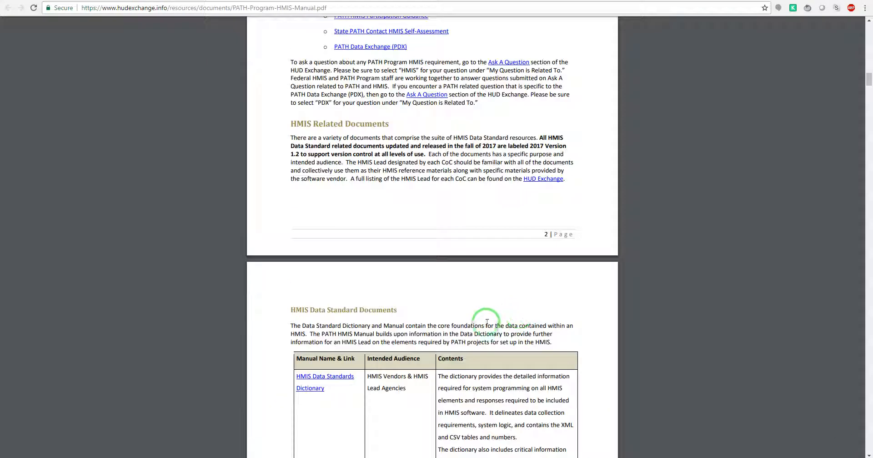
pyautogui.scroll(-2, 484, 324)
pyautogui.scroll(-6, 485, 325)
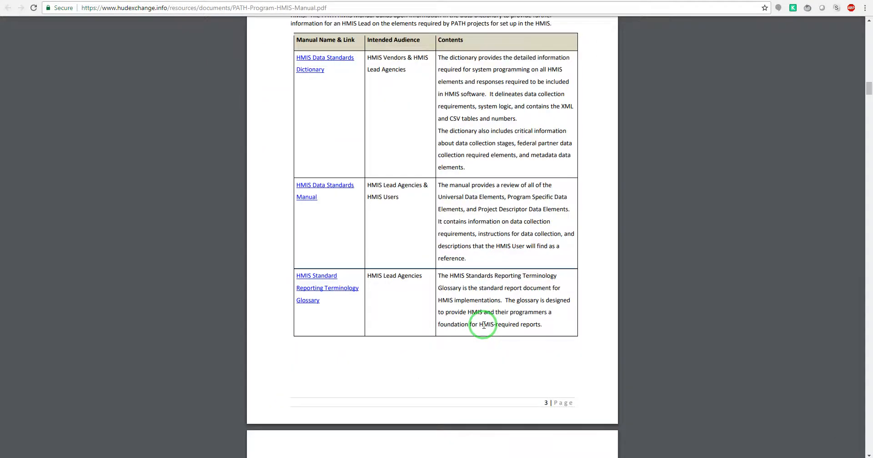
pyautogui.scroll(-4, 484, 325)
pyautogui.scroll(-10, 484, 325)
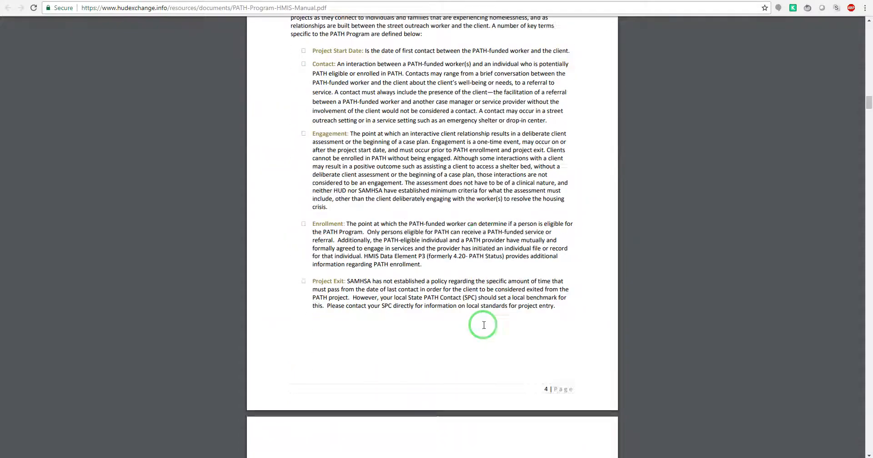
pyautogui.scroll(-3, 472, 331)
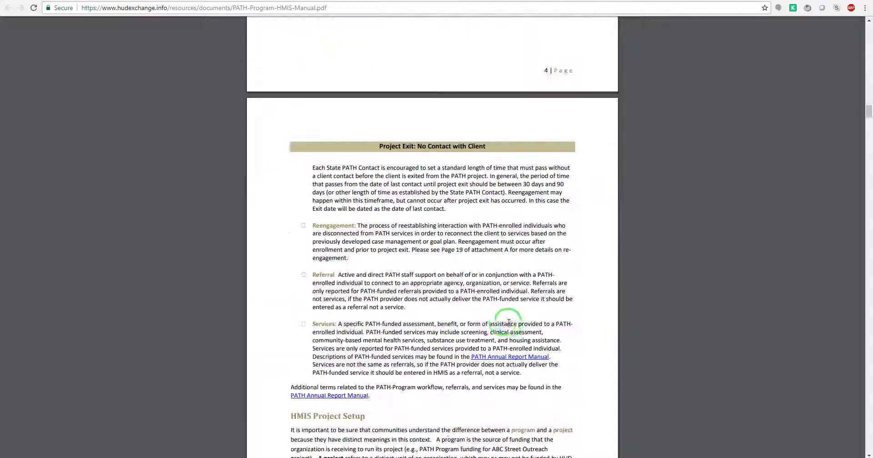
pyautogui.scroll(-5, 493, 273)
pyautogui.scroll(-12, 448, 298)
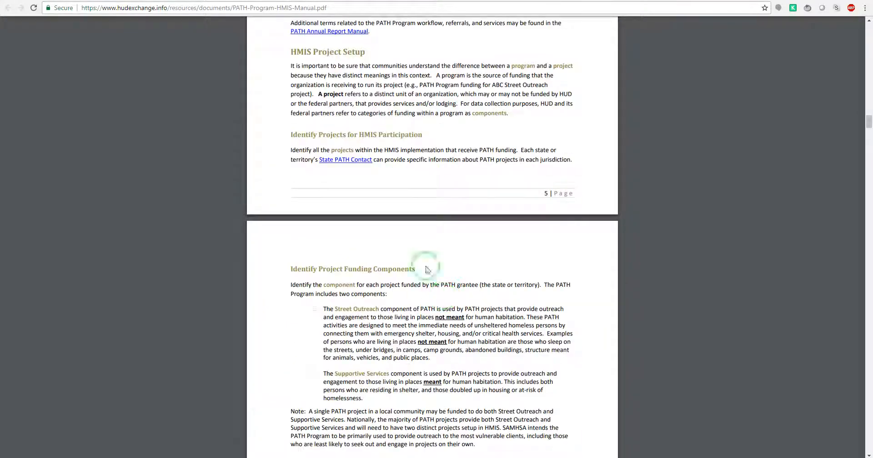
pyautogui.scroll(-5, 444, 282)
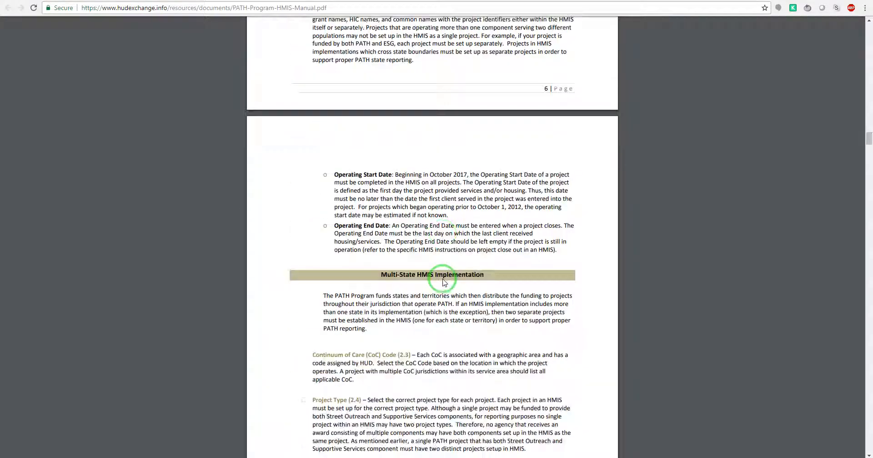
pyautogui.click(726, 1)
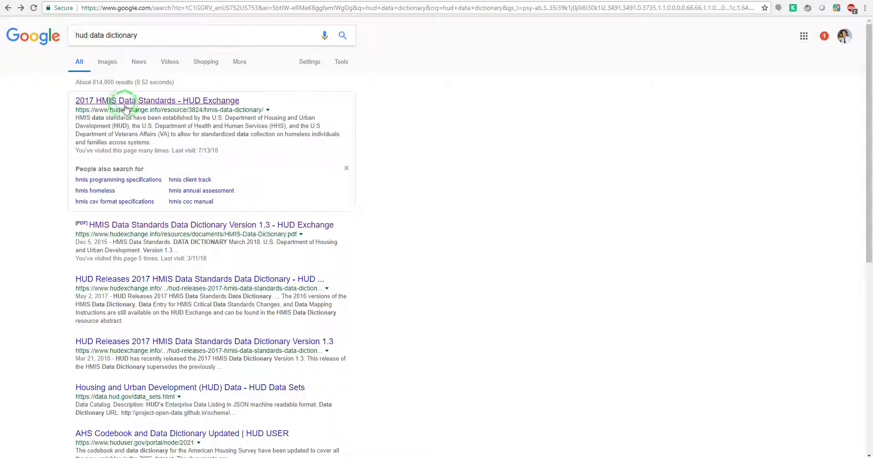
# Step: Open the HMIS Data Dictionary Version 1.3 PDF from the 2017 HMIS Data Standards page
pyautogui.click(20, 10)
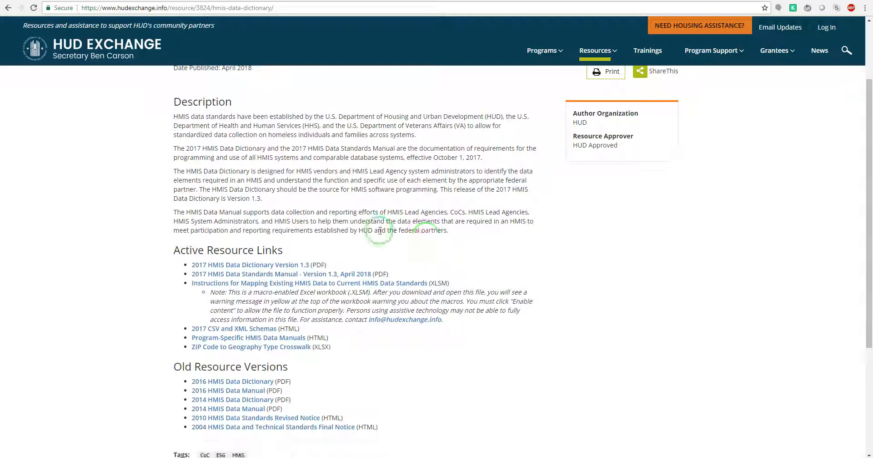
pyautogui.click(288, 265)
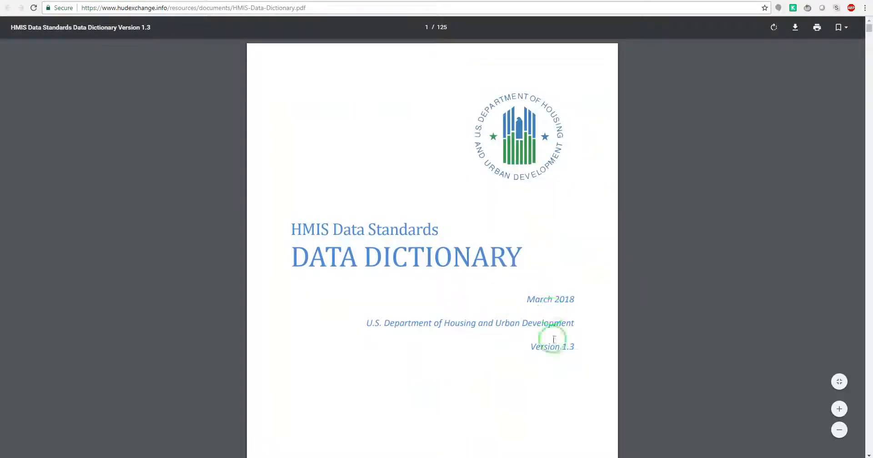
pyautogui.scroll(-10, 556, 336)
pyautogui.scroll(2, 448, 282)
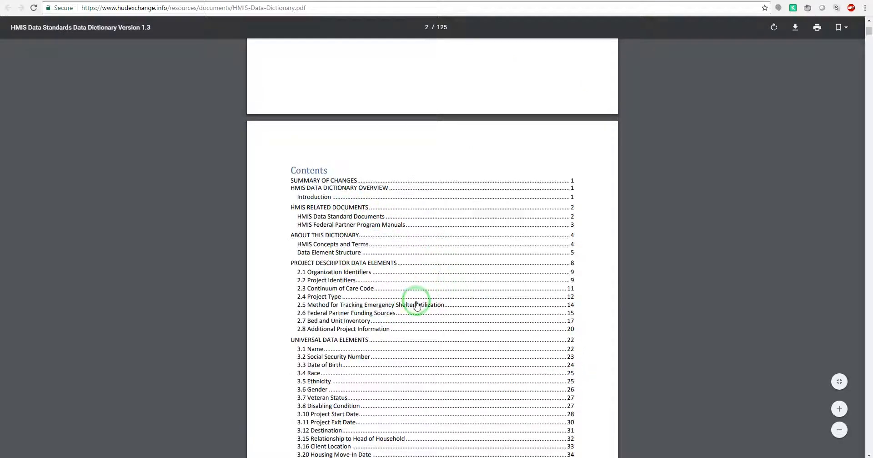
pyautogui.scroll(-2, 439, 298)
pyautogui.scroll(-10, 442, 282)
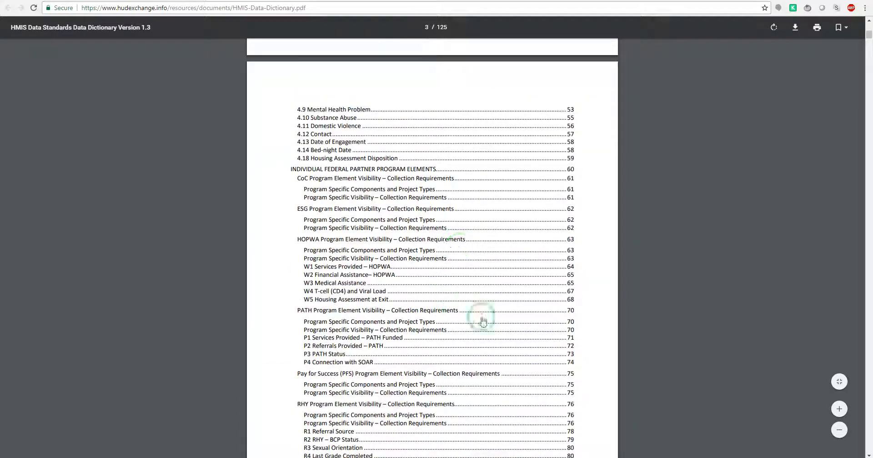
# Step: Jump to the dictionary's PATH section and scroll to P1 Services Provided – PATH Funded
pyautogui.click(316, 313)
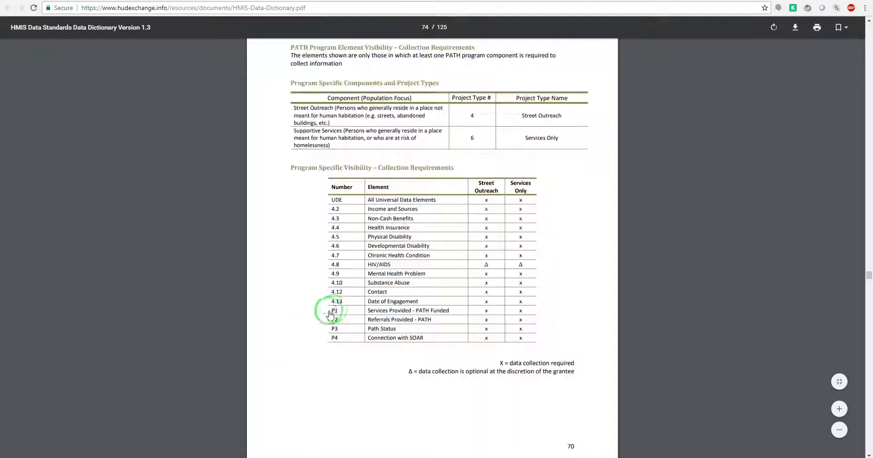
pyautogui.scroll(-5, 418, 251)
pyautogui.scroll(-4, 422, 402)
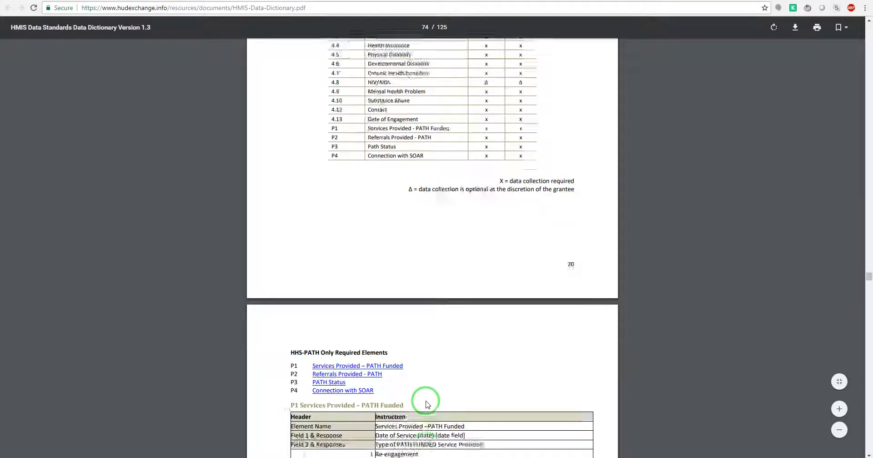
pyautogui.scroll(-2, 440, 366)
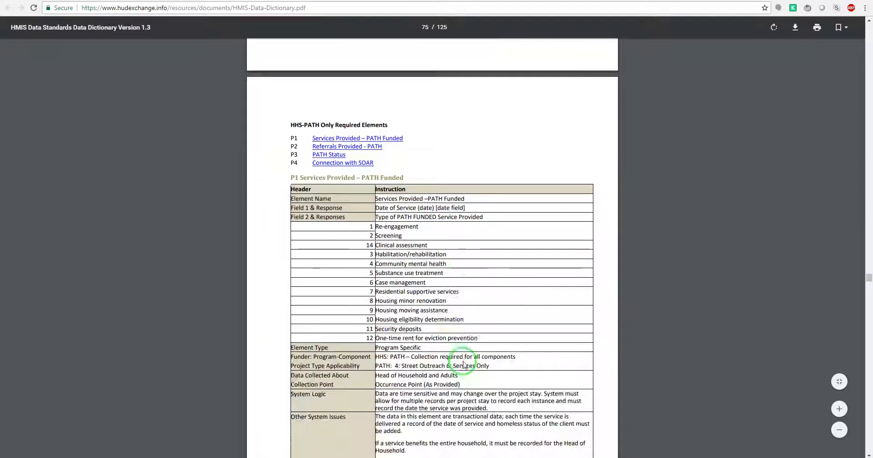
pyautogui.scroll(-5, 451, 361)
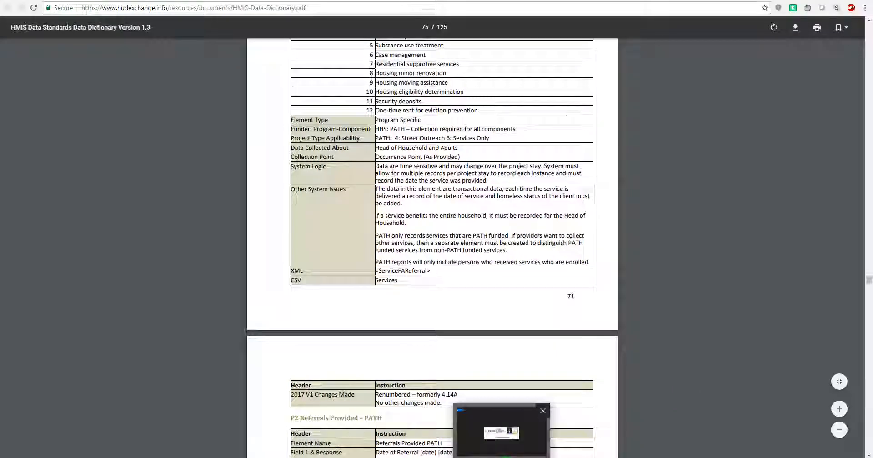
pyautogui.click(507, 433)
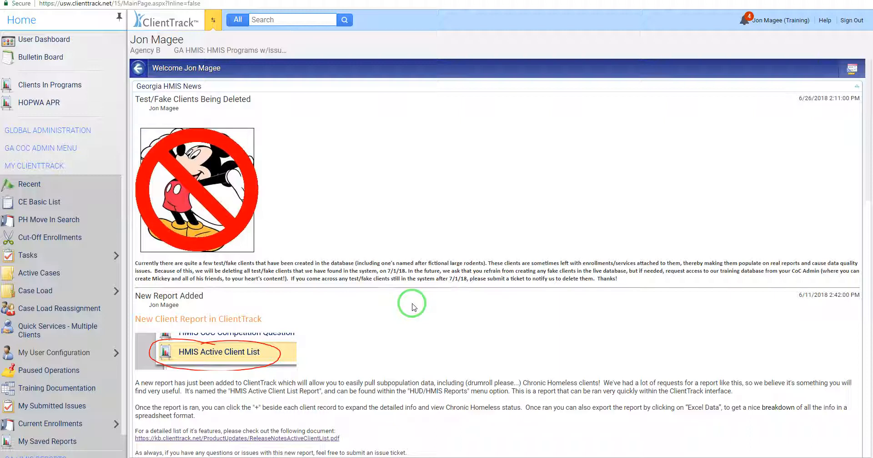
# Step: Switch workspaces and open the Test test client's dashboard
pyautogui.click(212, 21)
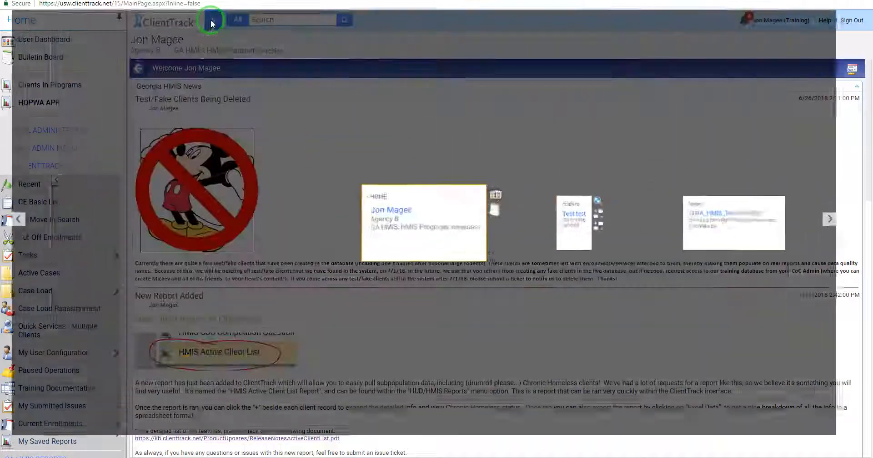
pyautogui.click(592, 240)
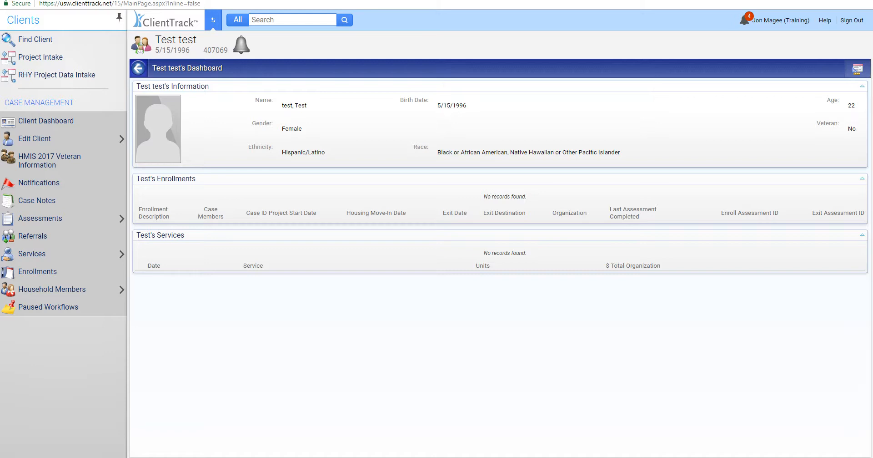
# Step: Search the client list by a Social Security Number
pyautogui.click(43, 44)
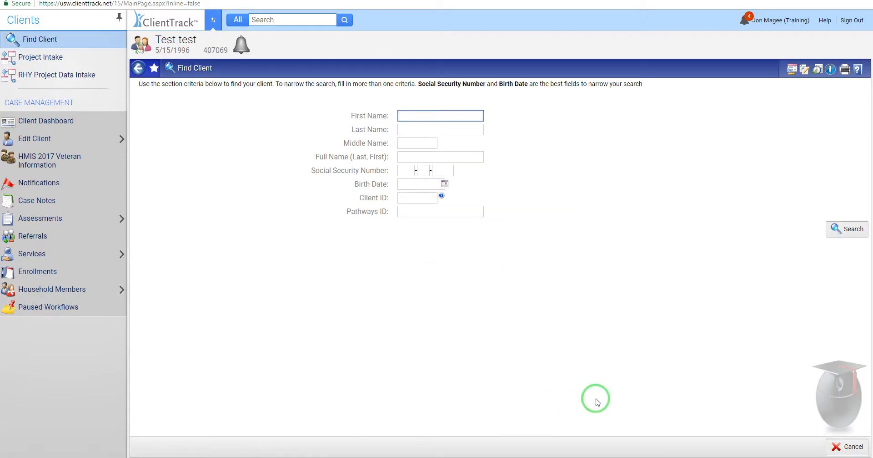
pyautogui.click(410, 171)
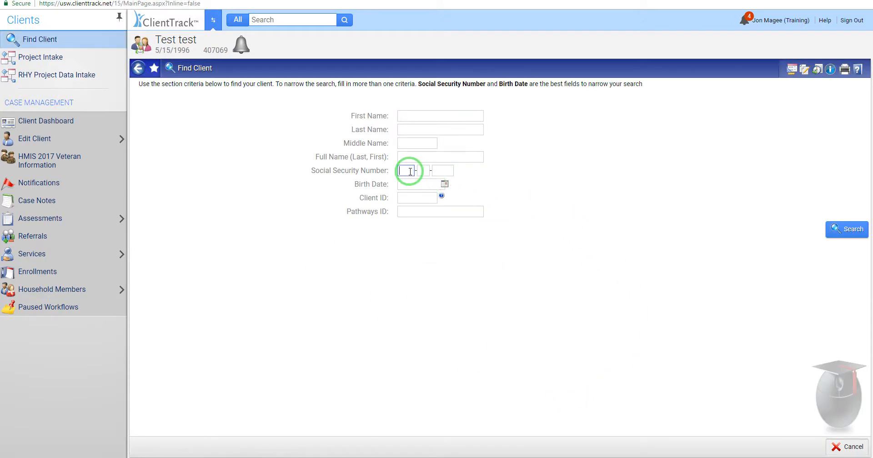
pyautogui.click(840, 228)
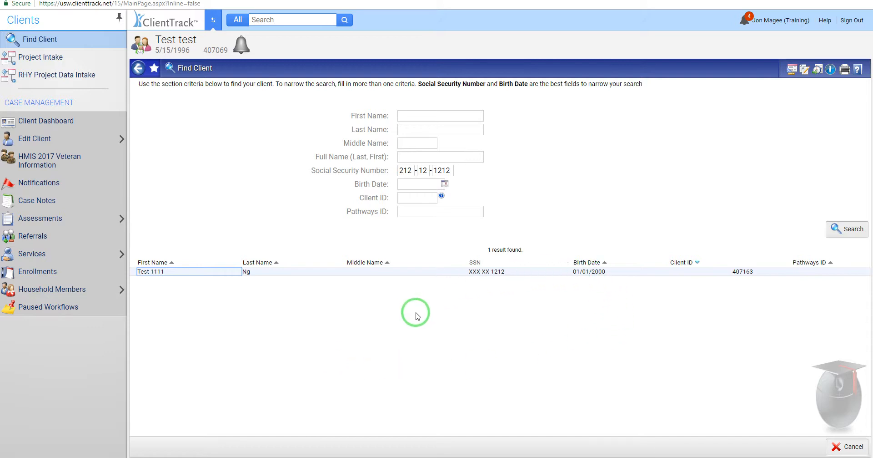
# Step: Clear the SSN fields and search by a birth date instead
pyautogui.click(403, 171)
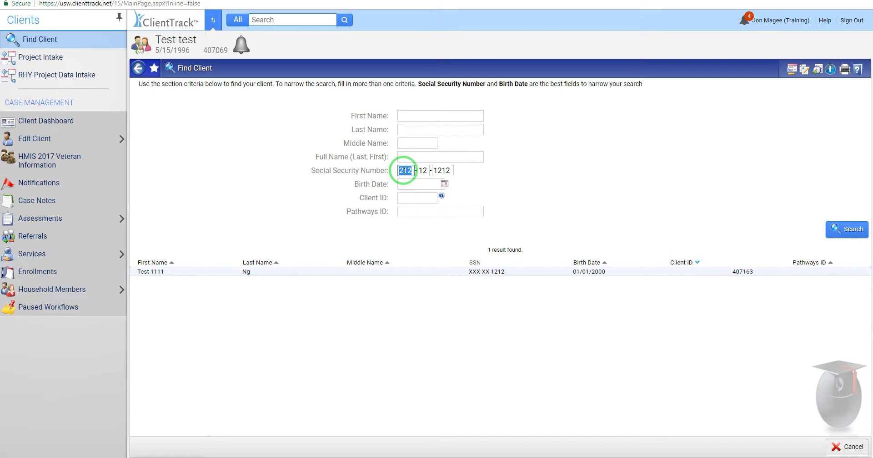
pyautogui.press('BackSpace')
pyautogui.click(423, 170)
pyautogui.press('BackSpace')
pyautogui.click(440, 170)
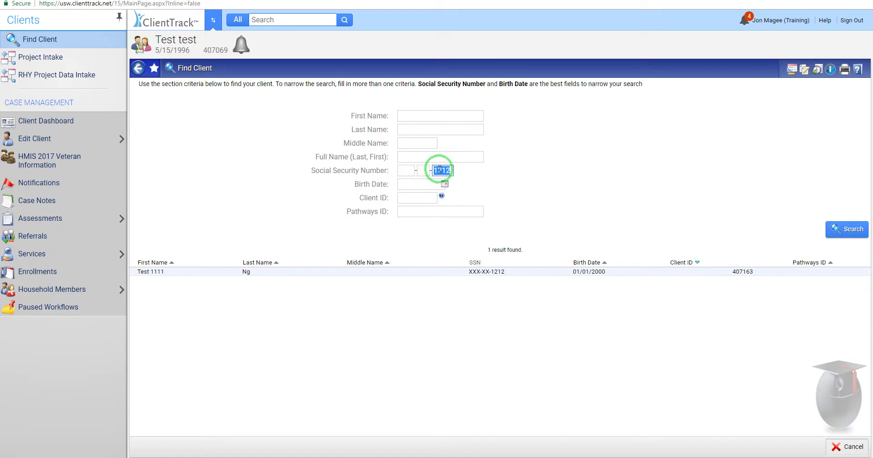
pyautogui.press('BackSpace')
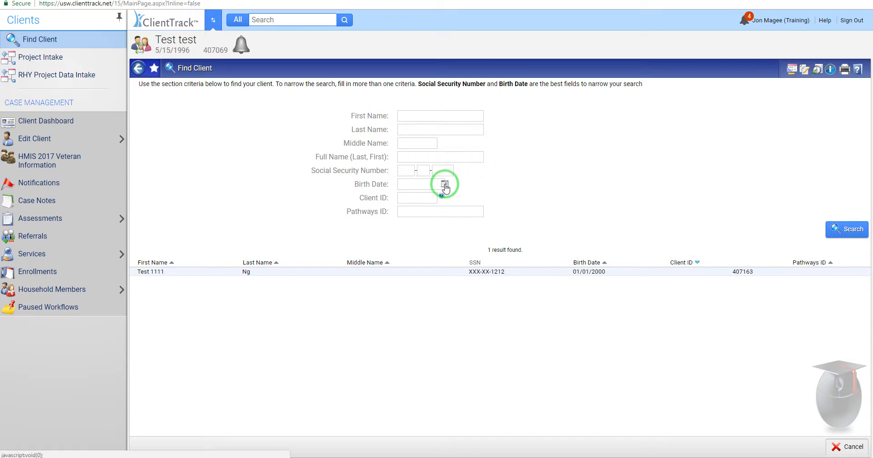
pyautogui.click(445, 185)
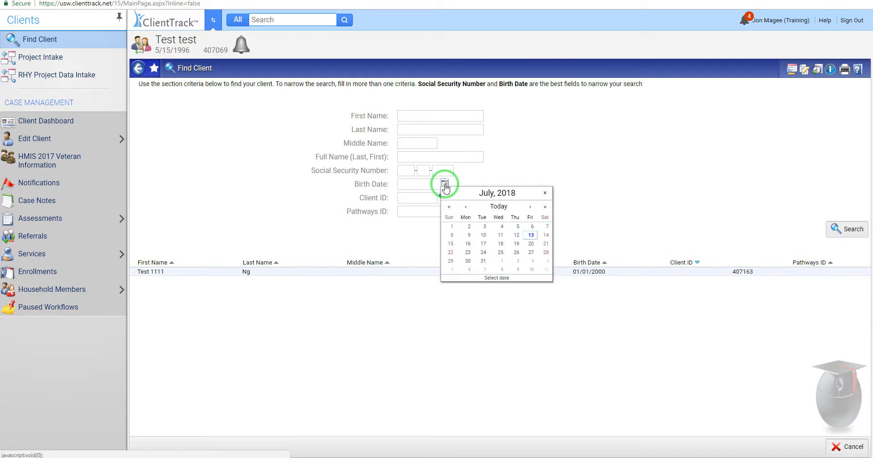
pyautogui.click(509, 230)
pyautogui.click(842, 236)
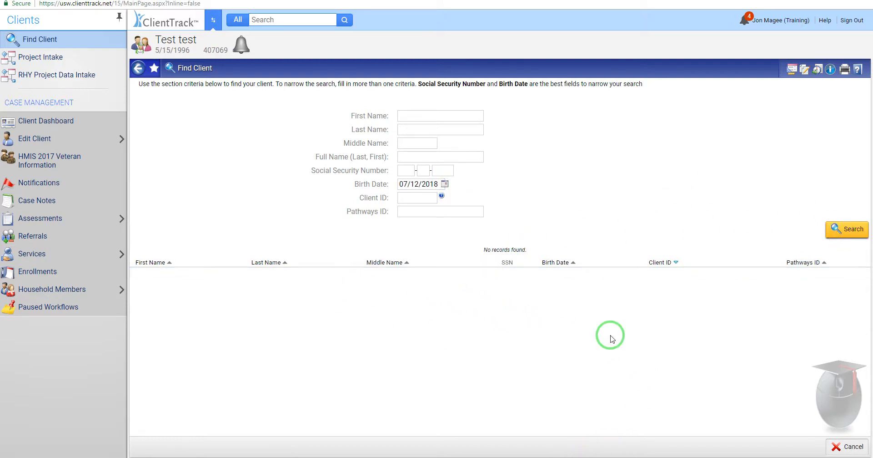
# Step: Clear the birth date, search first and last name 'test', and open the test2 client
pyautogui.tripleClick(424, 185)
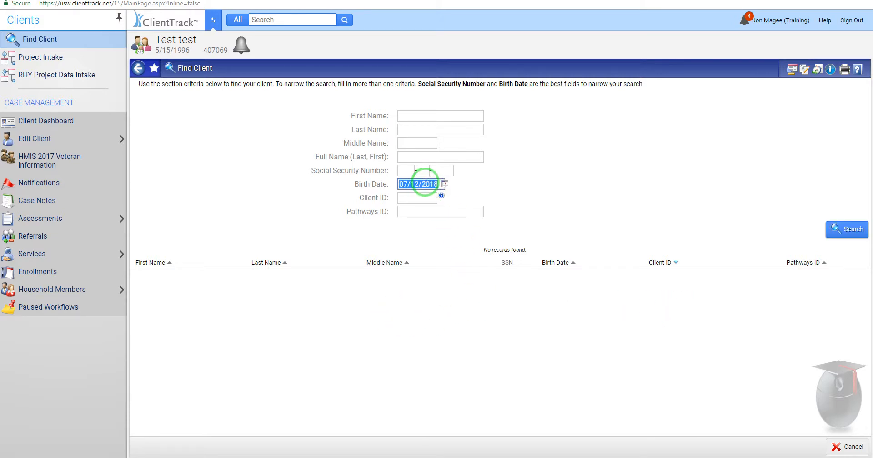
pyautogui.press('BackSpace')
pyautogui.click(417, 114)
pyautogui.write('test')
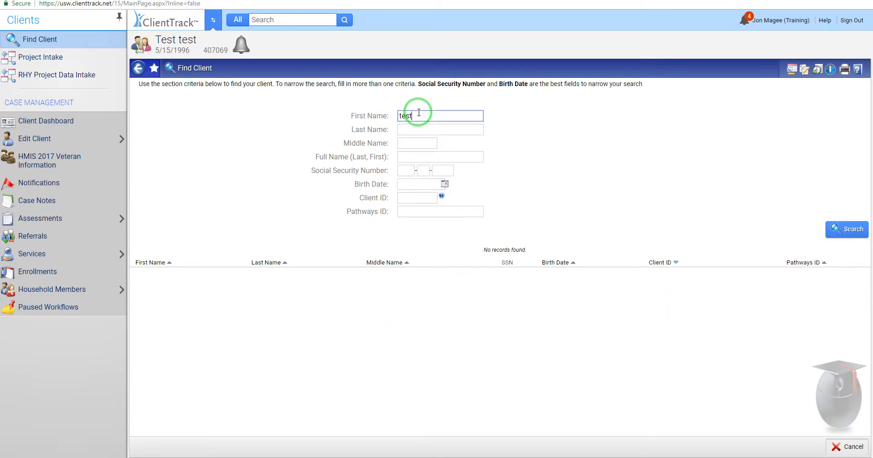
pyautogui.press('Tab')
pyautogui.write('test')
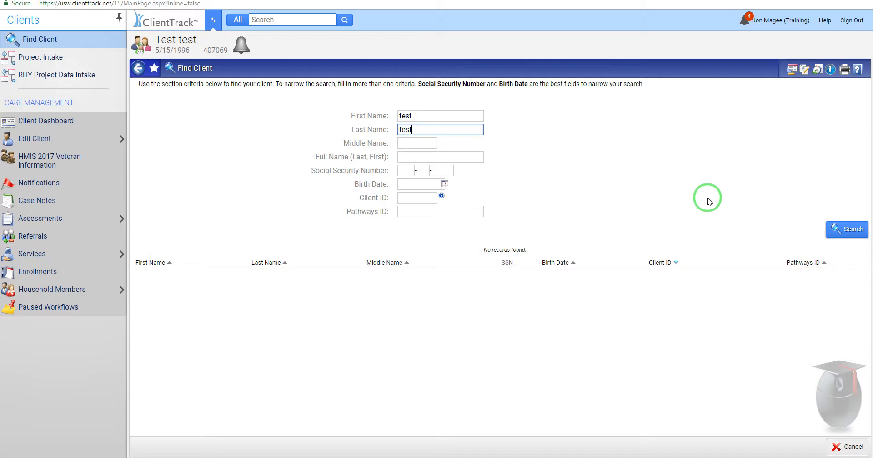
pyautogui.click(837, 228)
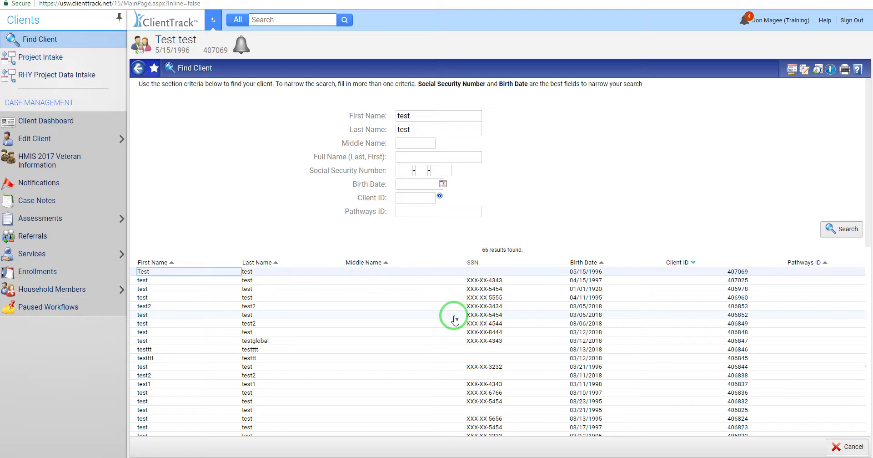
pyautogui.click(247, 309)
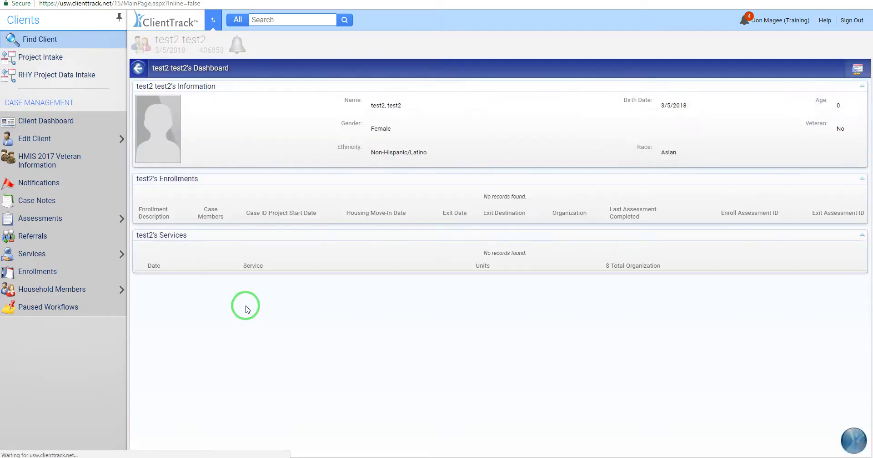
# Step: Start a Project Intake for the current client, then cancel the workflow
pyautogui.click(41, 59)
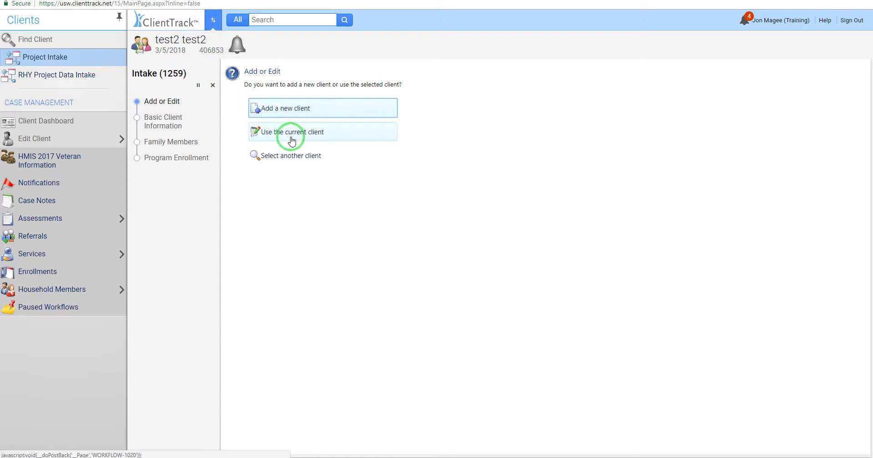
pyautogui.click(291, 138)
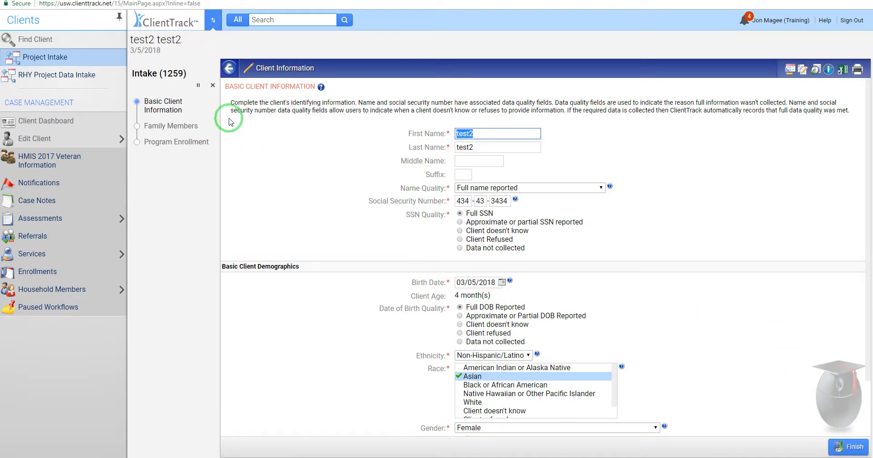
pyautogui.click(212, 85)
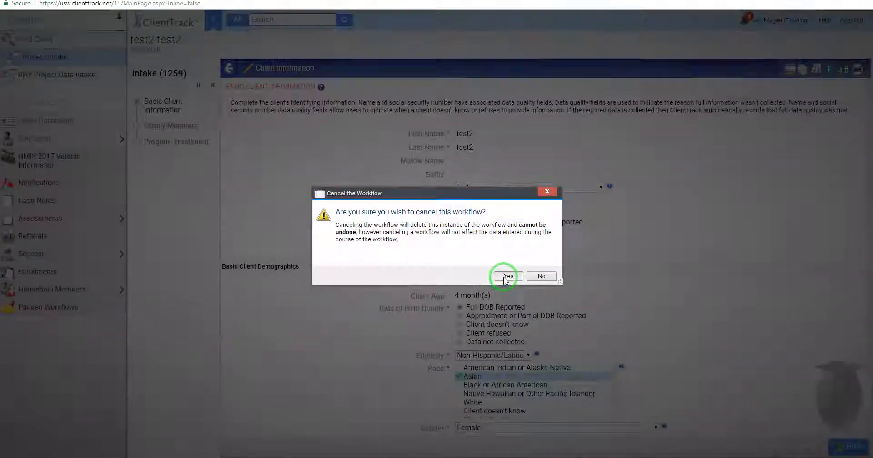
pyautogui.click(506, 276)
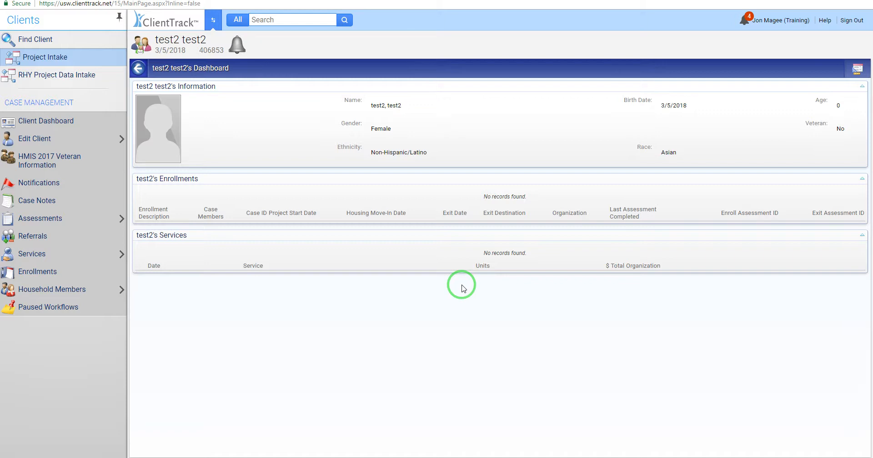
# Step: Start a new-client Project Intake with the client's first and last names and pass the duplicate search
pyautogui.click(31, 59)
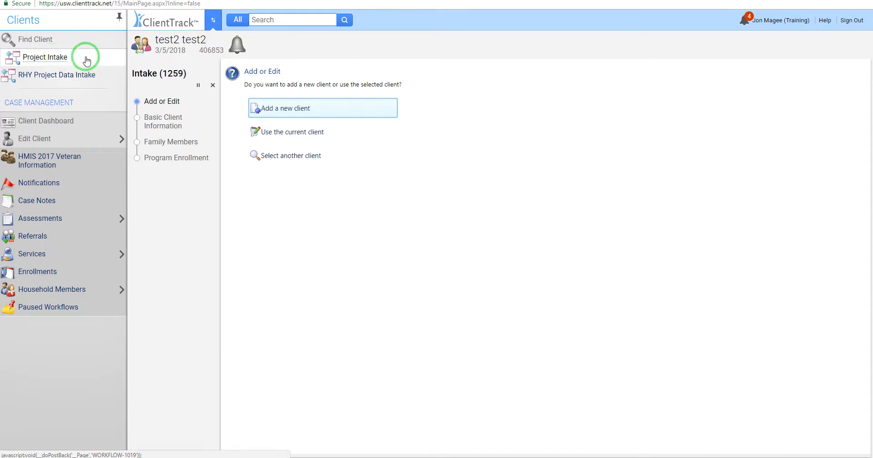
pyautogui.click(292, 108)
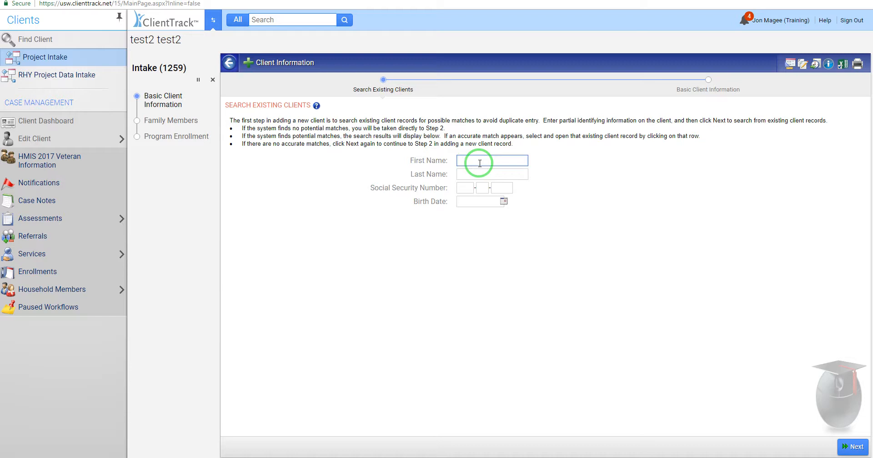
pyautogui.write('greenhat')
pyautogui.click(478, 173)
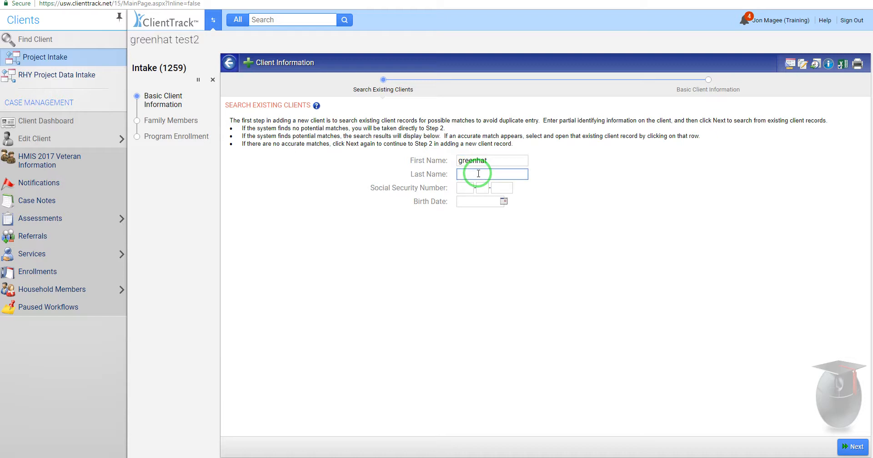
pyautogui.write('tenthstreetb')
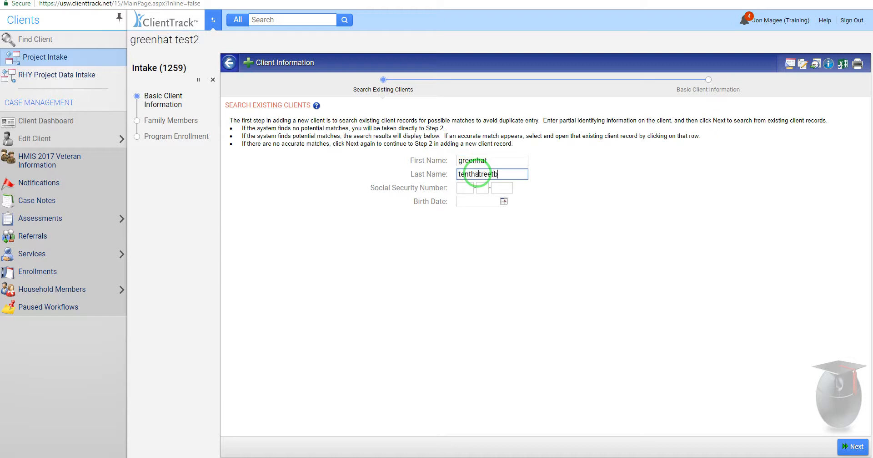
pyautogui.write('ridge')
pyautogui.click(853, 448)
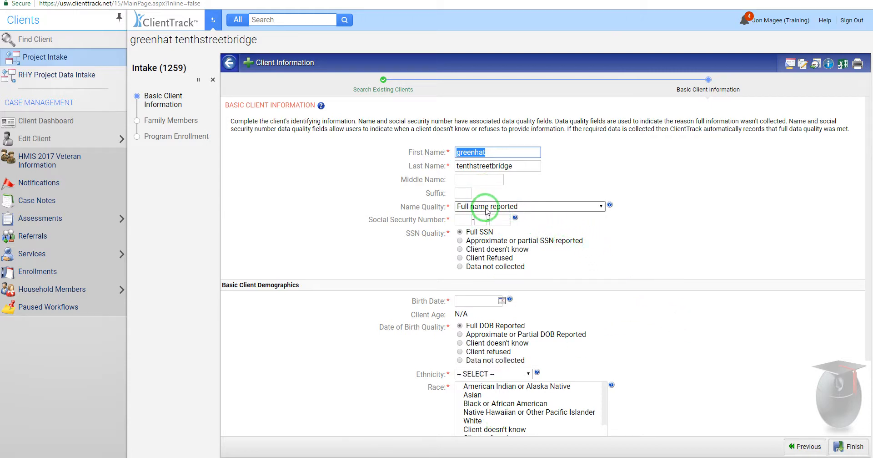
# Step: Set Name Quality to Partial/street/code name, and SSN and DOB quality to Data not collected
pyautogui.click(571, 209)
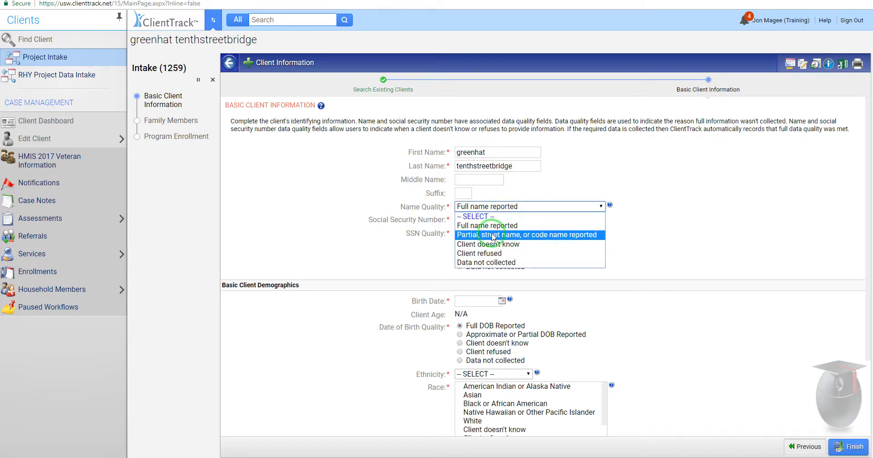
pyautogui.click(528, 235)
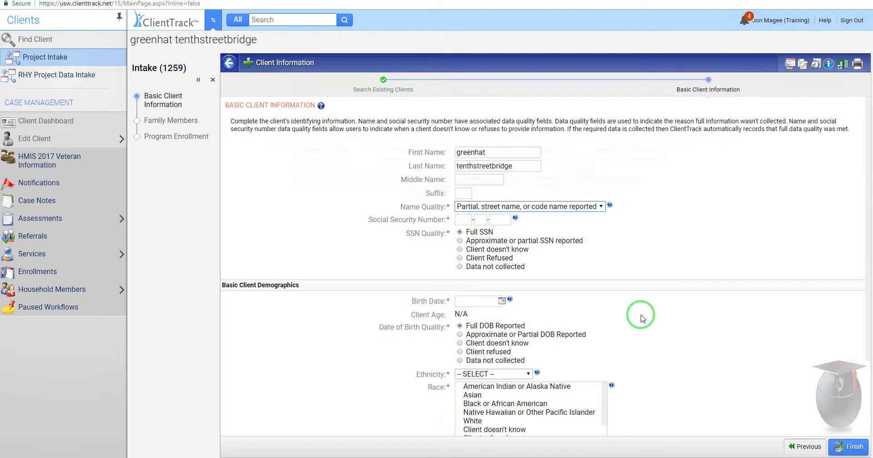
pyautogui.click(460, 266)
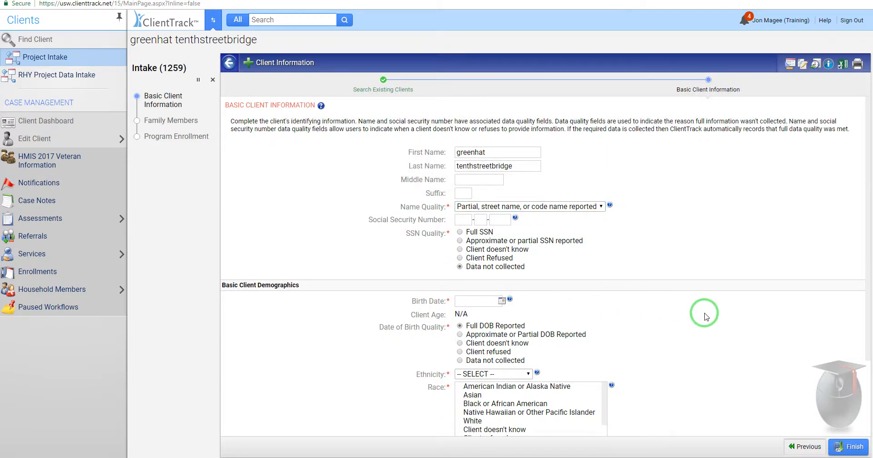
pyautogui.scroll(-1, 705, 312)
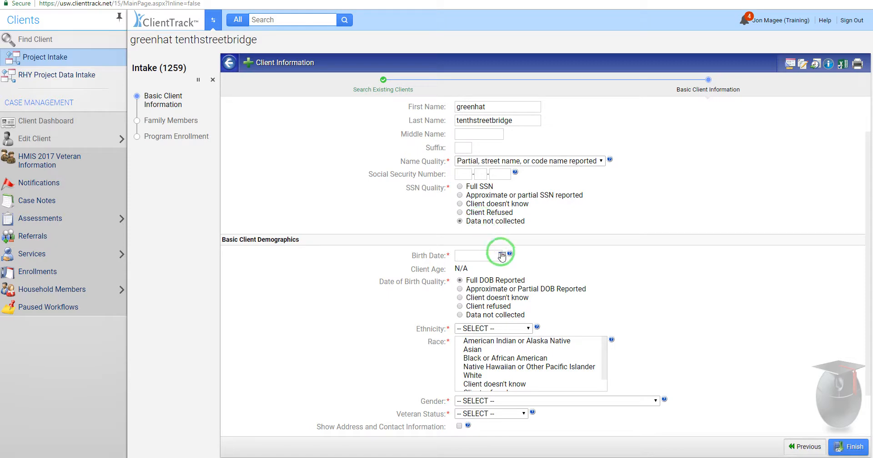
pyautogui.click(459, 314)
pyautogui.scroll(-1, 728, 316)
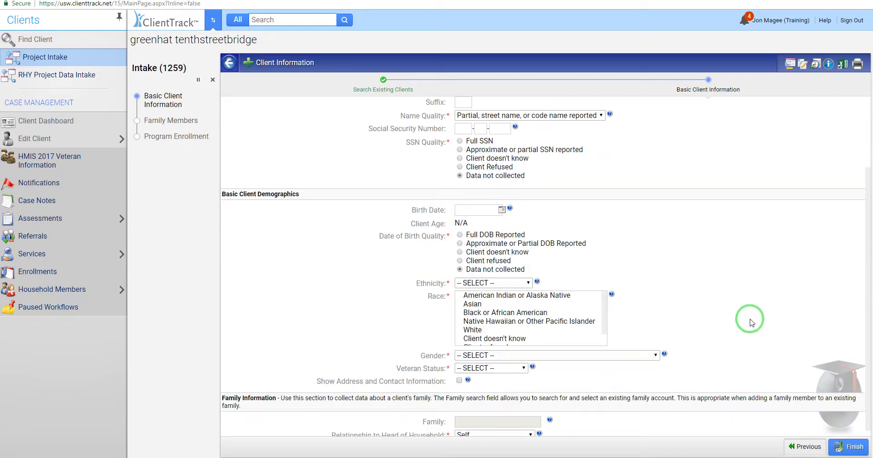
# Step: Set Ethnicity, Race, Gender and Veteran Status all to Data not collected
pyautogui.click(521, 282)
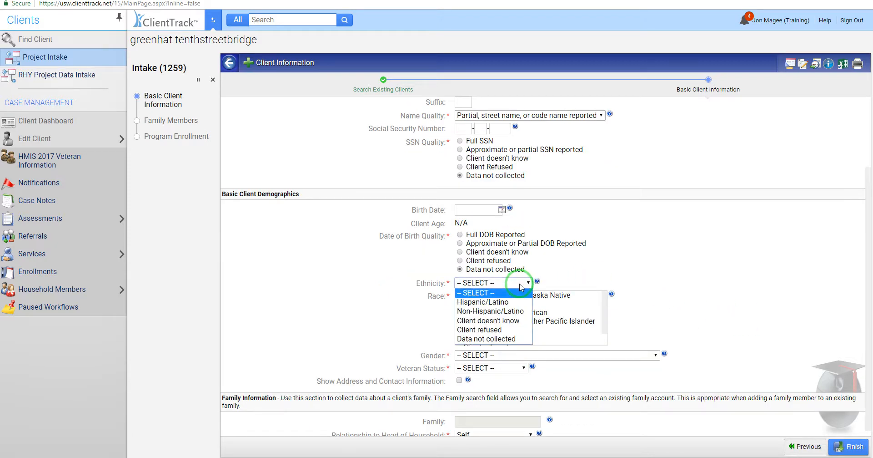
pyautogui.click(501, 339)
pyautogui.scroll(-1, 742, 281)
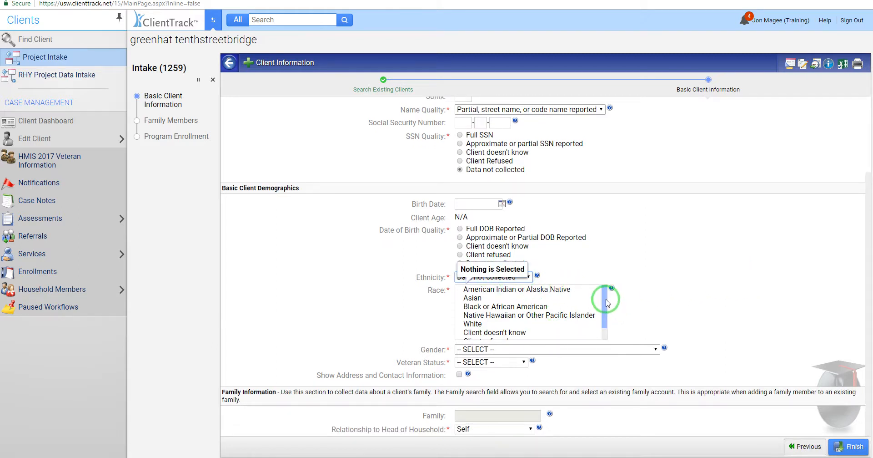
pyautogui.moveTo(609, 296); pyautogui.dragTo(606, 327)
pyautogui.click(509, 337)
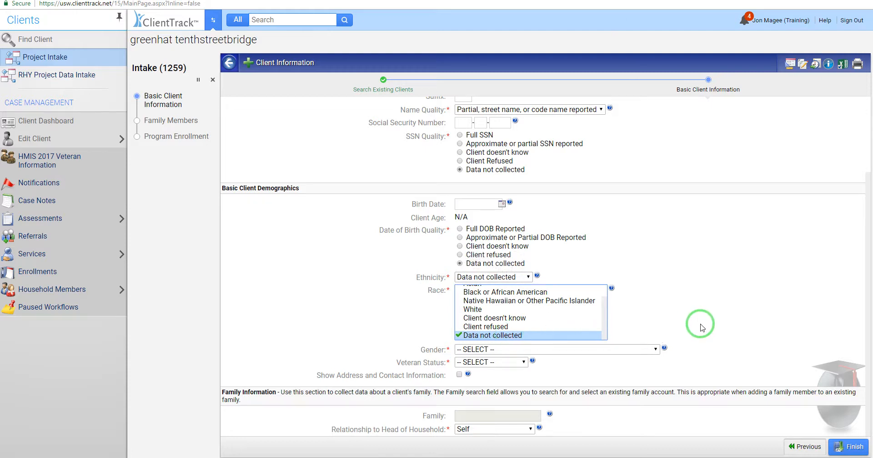
pyautogui.click(634, 349)
pyautogui.click(535, 433)
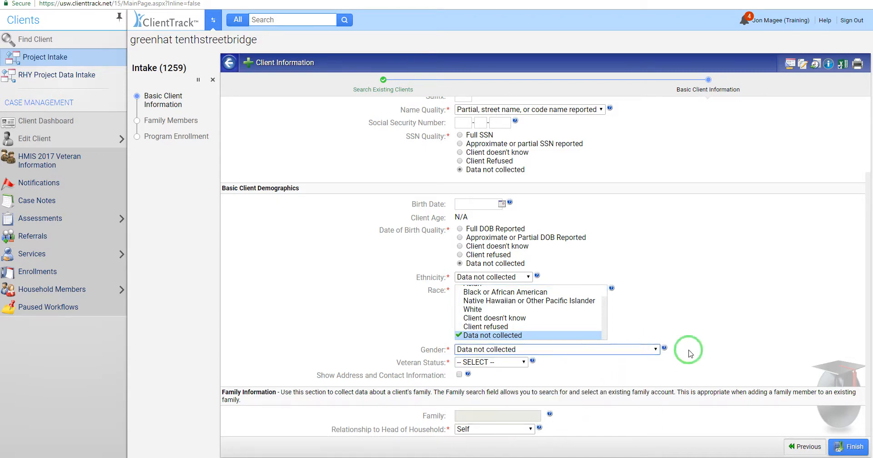
pyautogui.click(513, 362)
pyautogui.click(495, 418)
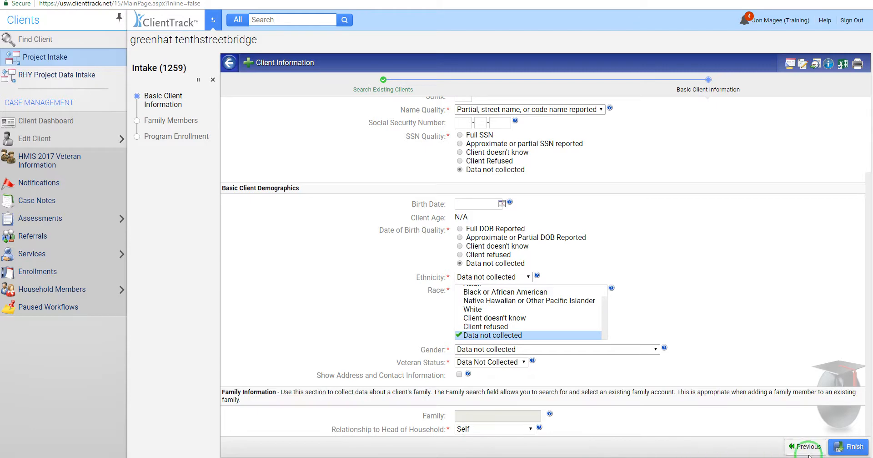
# Step: Finish Basic Client Information and review the client in the Family Members grid
pyautogui.click(855, 447)
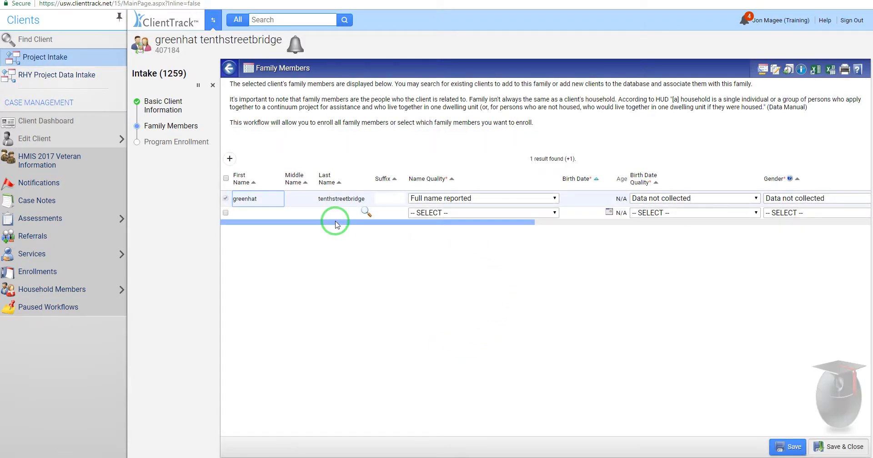
pyautogui.moveTo(424, 220)
pyautogui.mouseDown()
pyautogui.moveTo(463, 221)
pyautogui.moveTo(413, 226)
pyautogui.mouseUp()
# Step: Save the Family Members step and pick PATH - Street Outreach as the enrollment project
pyautogui.click(835, 446)
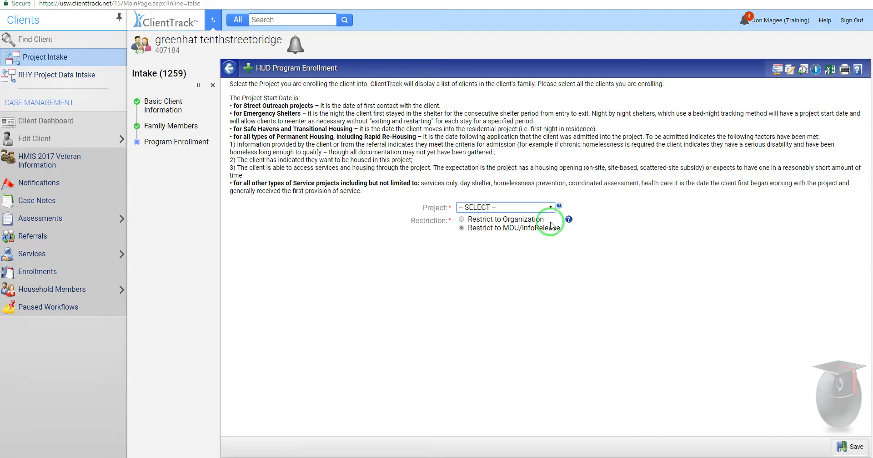
pyautogui.click(551, 208)
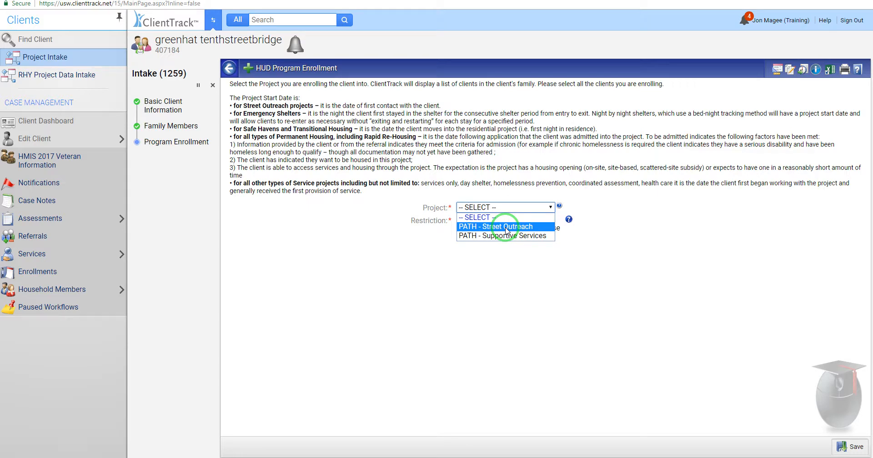
pyautogui.click(506, 230)
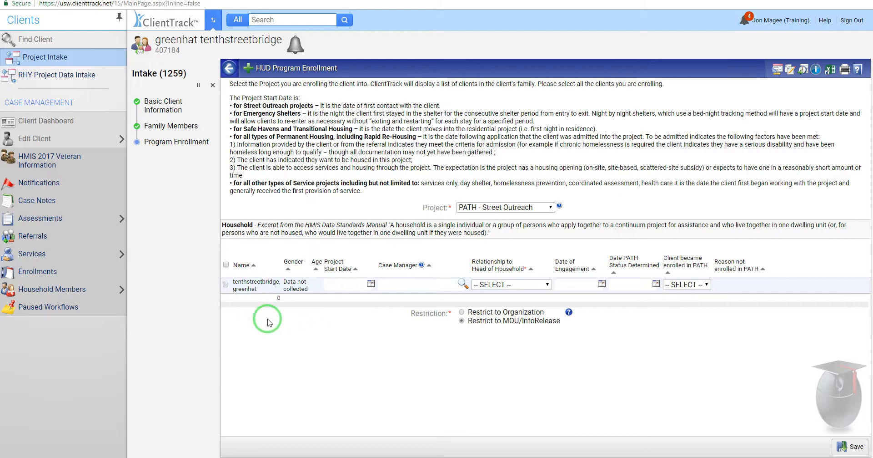
# Step: Include the client in the enrollment so start date 07/13/2018, case manager and relationship Self auto-fill
pyautogui.click(225, 284)
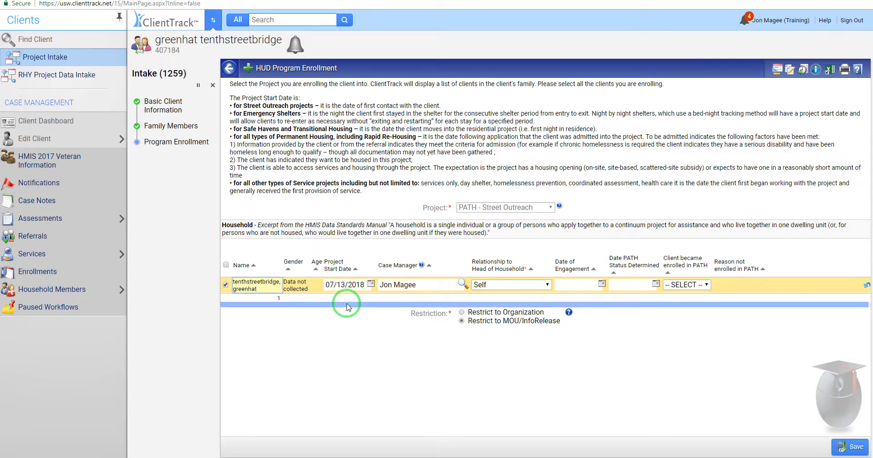
pyautogui.moveTo(350, 302); pyautogui.dragTo(354, 308)
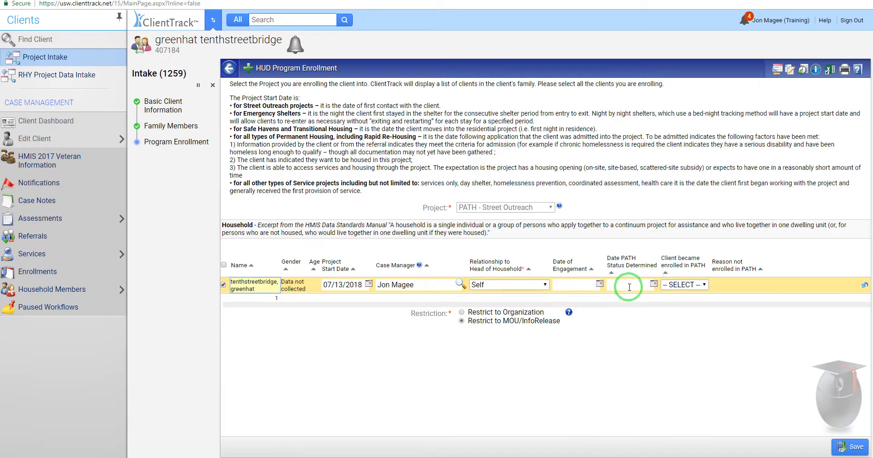
pyautogui.click(702, 284)
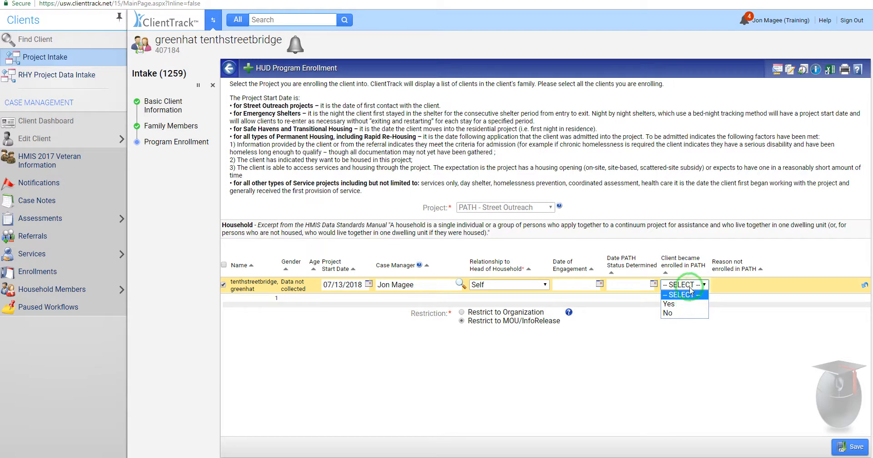
pyautogui.click(681, 354)
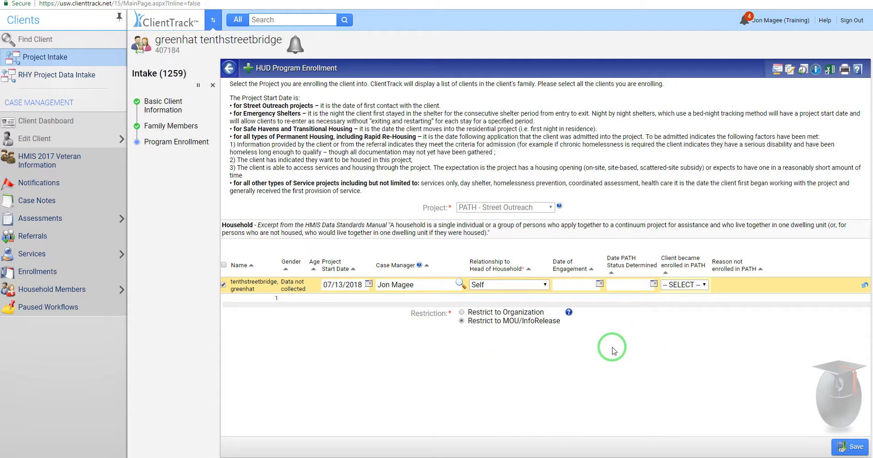
# Step: Save the enrollment; set disabling condition and length of stay to Data Not Collected, residence Place not meant for habitation
pyautogui.click(850, 448)
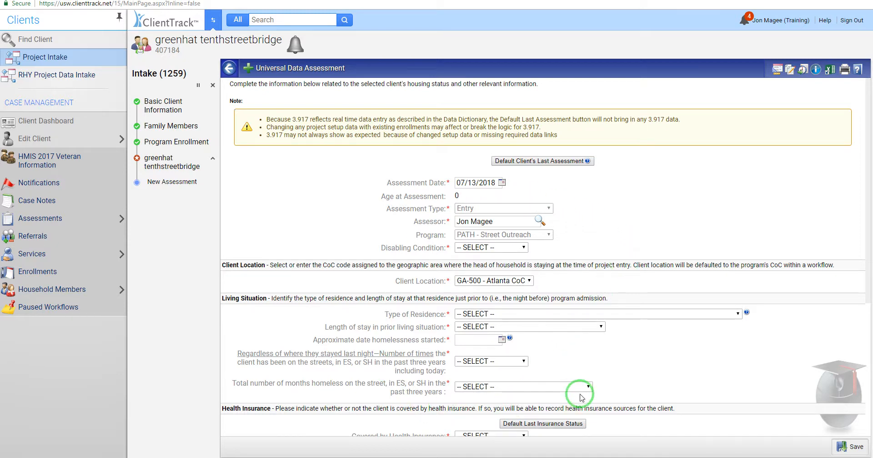
pyautogui.scroll(-1, 642, 337)
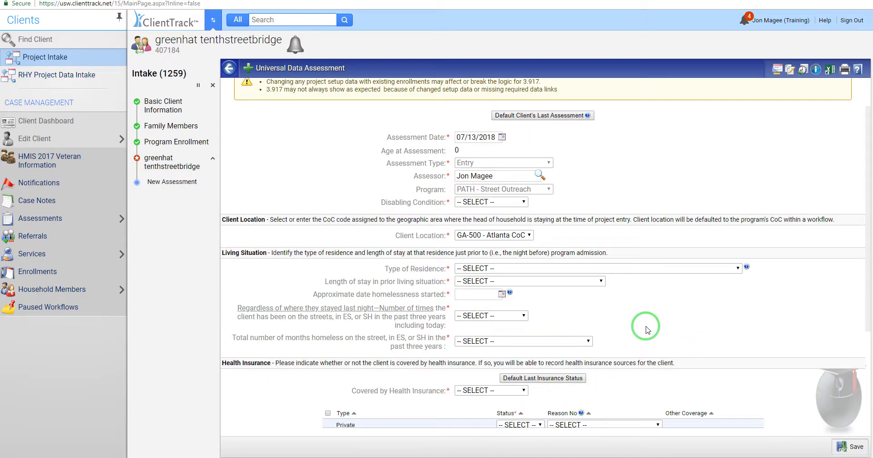
pyautogui.click(512, 203)
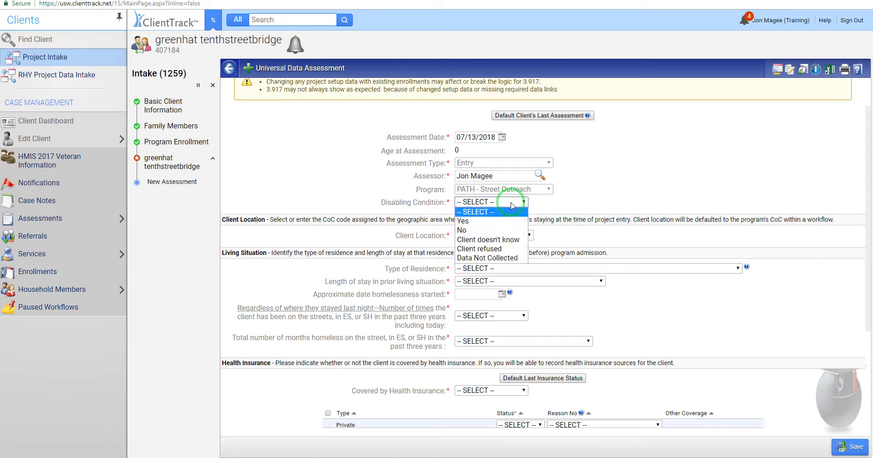
pyautogui.click(496, 258)
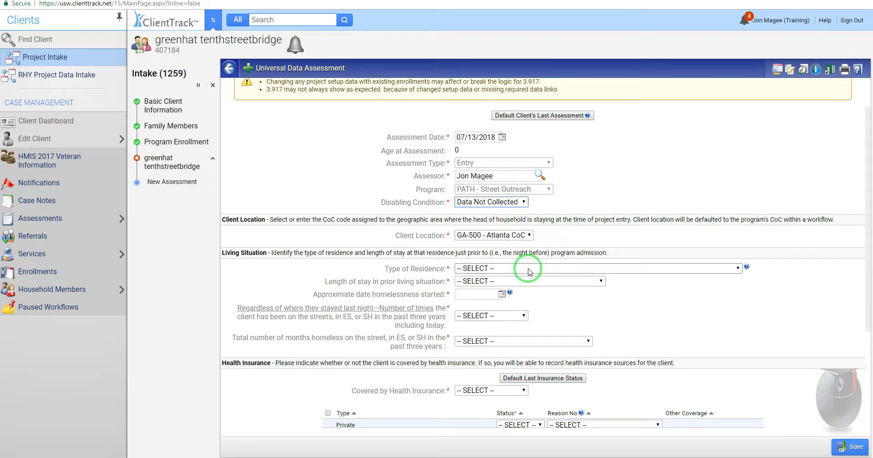
pyautogui.click(526, 270)
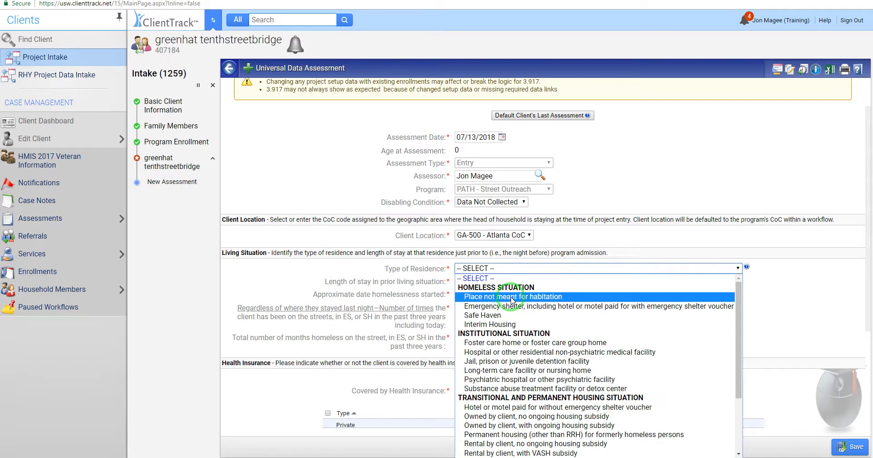
pyautogui.click(496, 299)
pyautogui.click(531, 283)
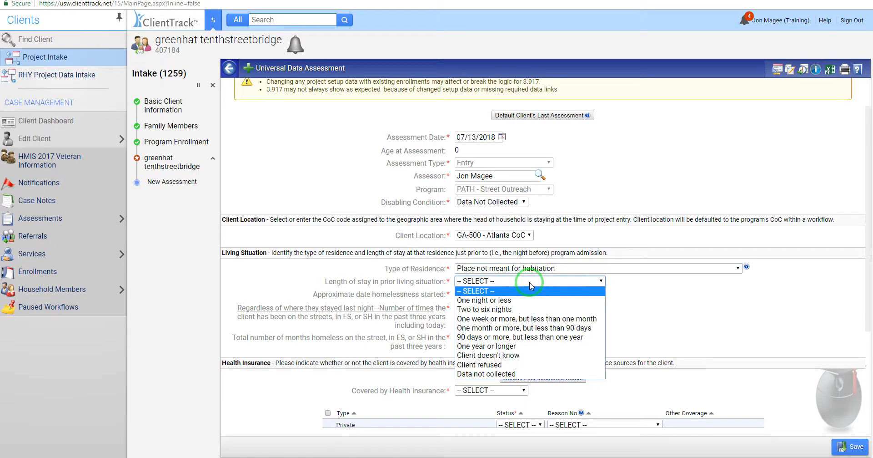
pyautogui.click(506, 374)
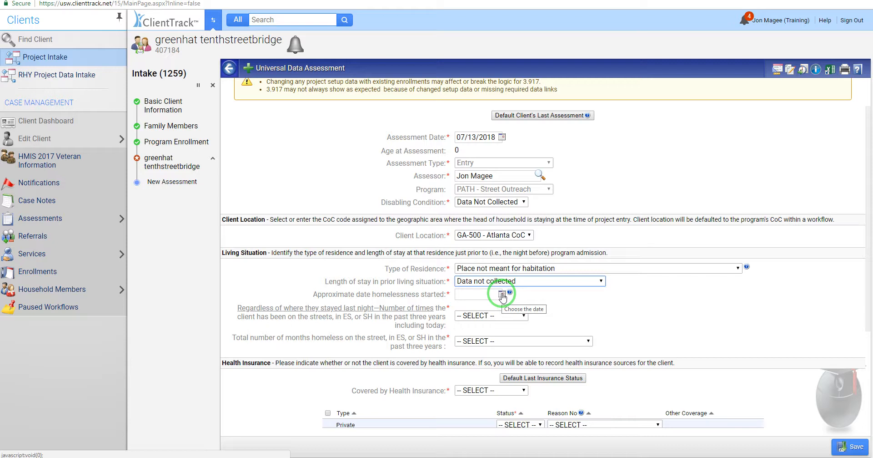
# Step: Set homelessness start 07/12/2018, times, months and health insurance to Data Not Collected, and save
pyautogui.click(502, 296)
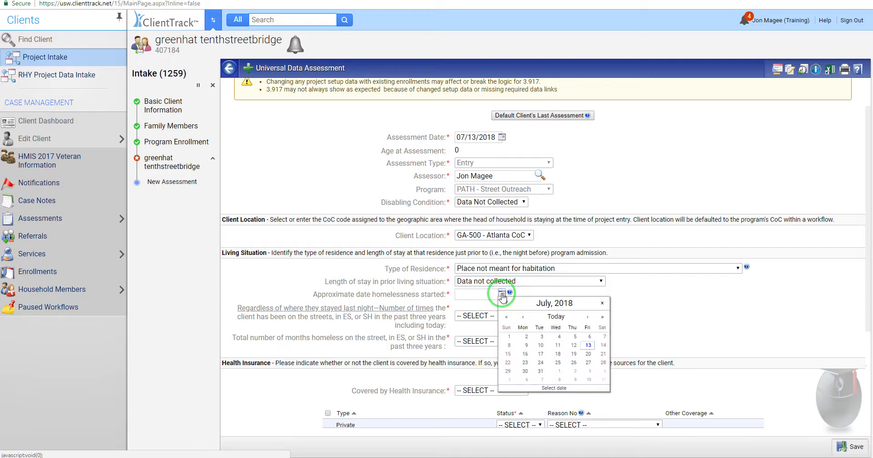
pyautogui.click(574, 345)
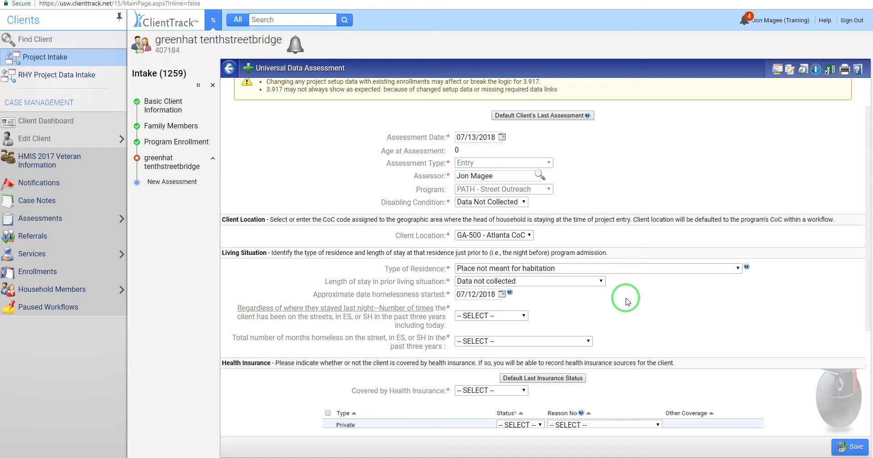
pyautogui.click(509, 316)
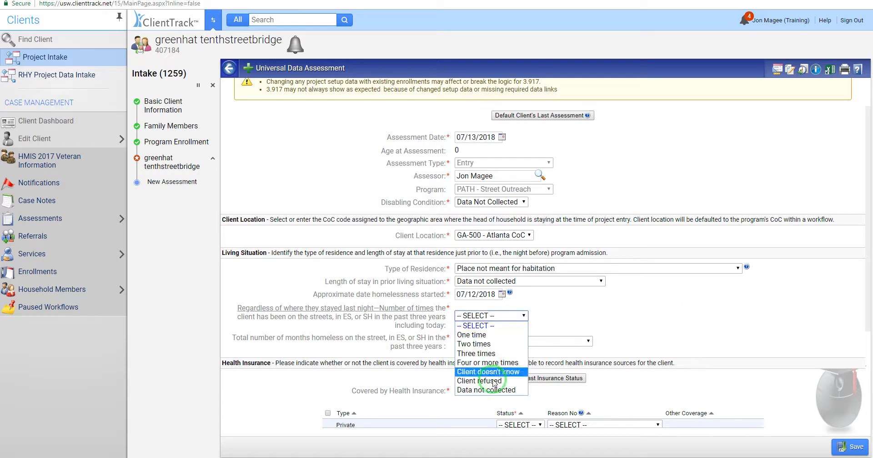
pyautogui.click(502, 390)
pyautogui.click(516, 341)
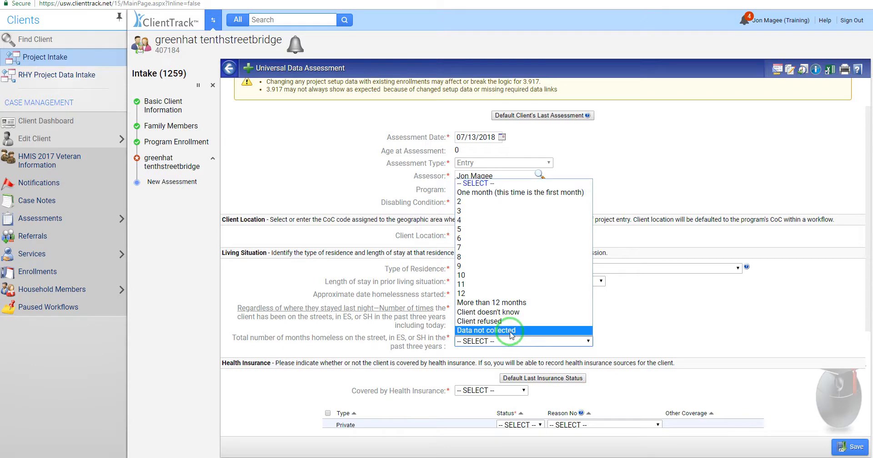
pyautogui.click(512, 335)
pyautogui.click(500, 390)
pyautogui.click(486, 449)
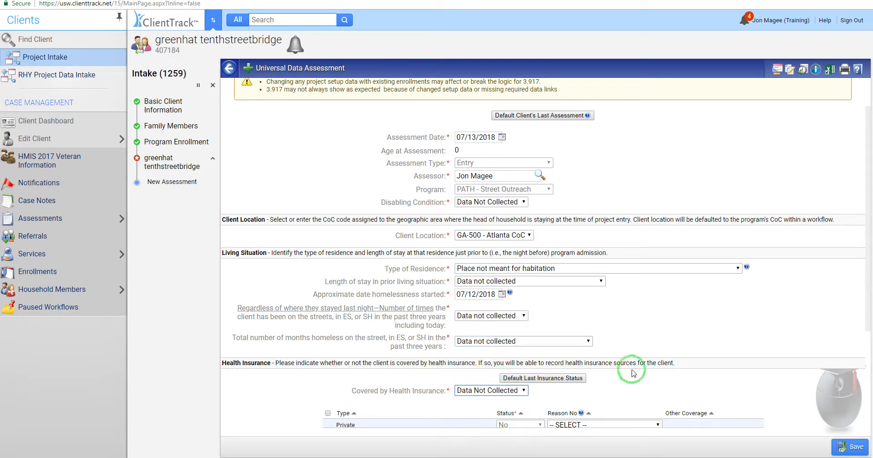
pyautogui.scroll(-3, 655, 332)
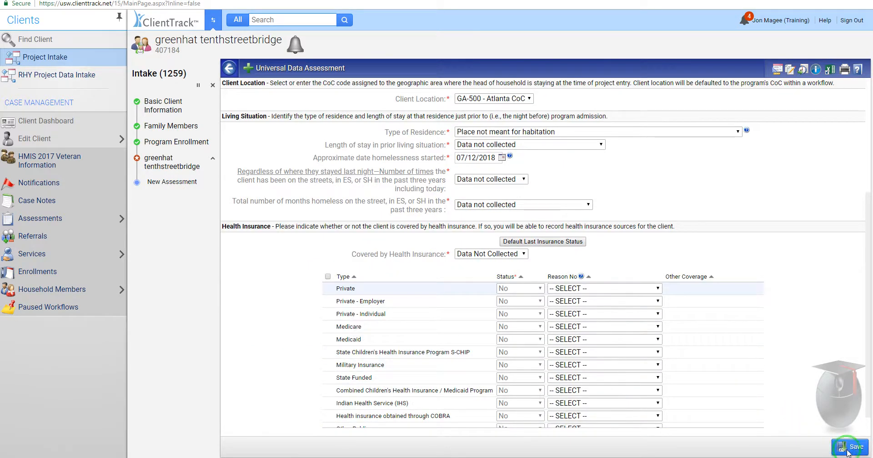
pyautogui.click(847, 448)
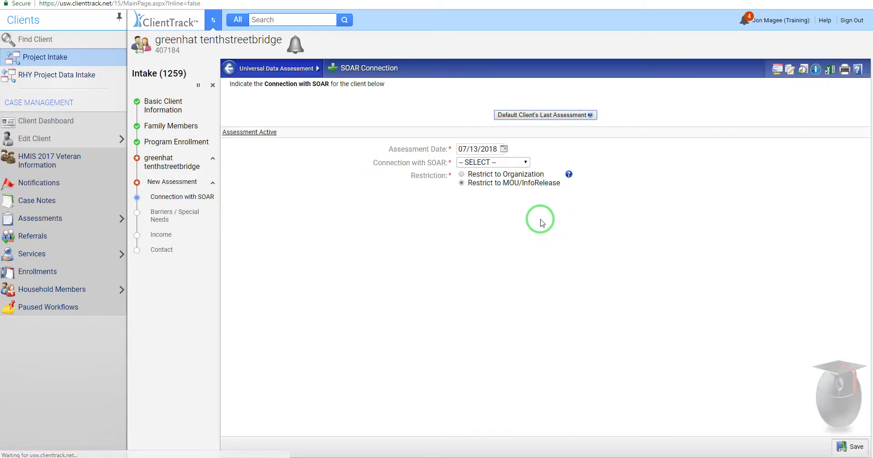
# Step: Save Connection with SOAR as Data Not Collected
pyautogui.click(505, 163)
pyautogui.click(488, 215)
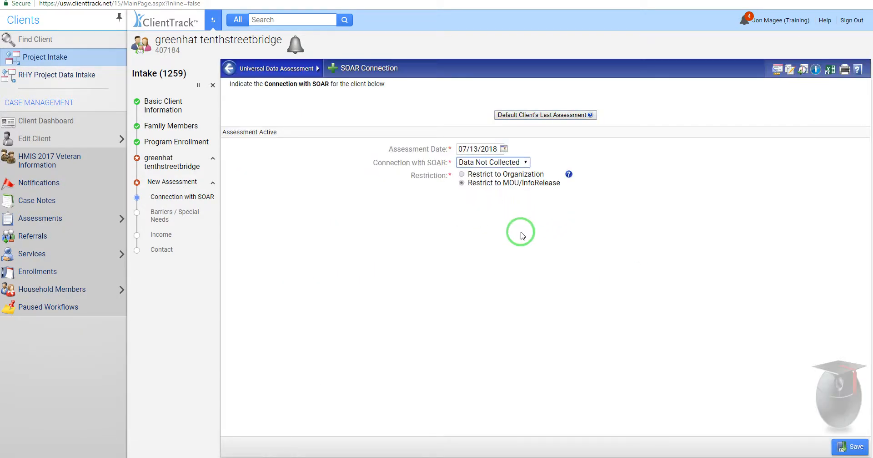
pyautogui.click(849, 444)
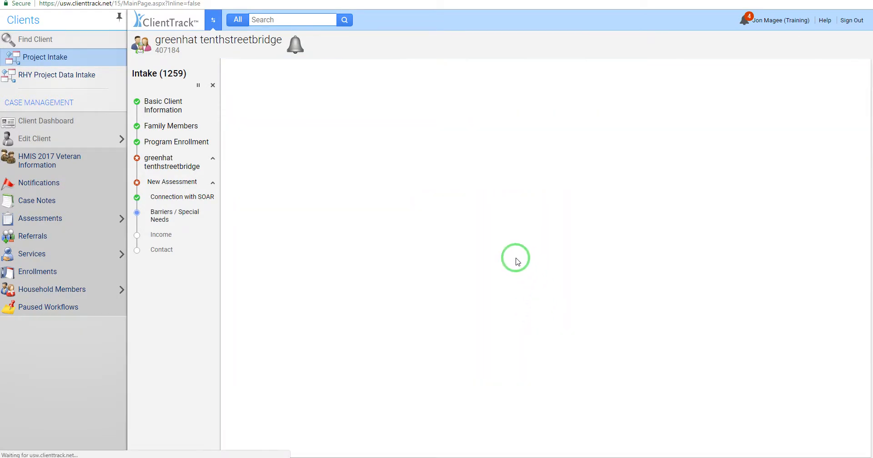
# Step: Save all seven barriers, from Alcohol Abuse to Physical Disability, as Data Not Collected
pyautogui.click(471, 237)
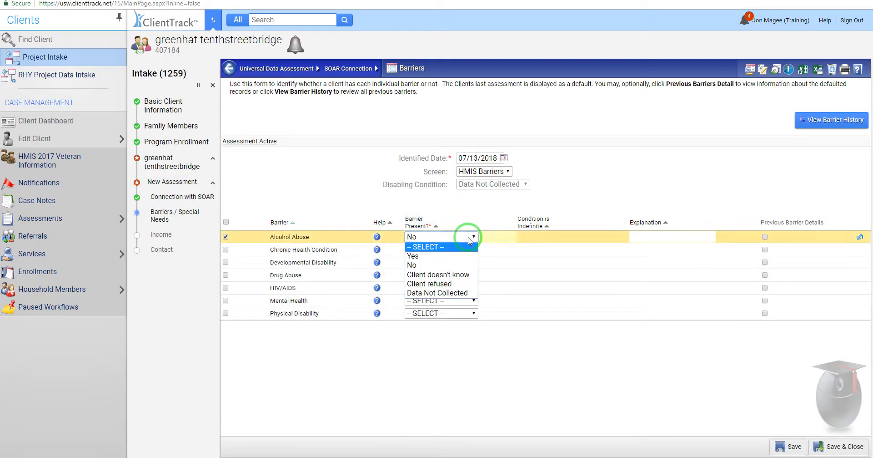
pyautogui.click(451, 293)
pyautogui.click(473, 249)
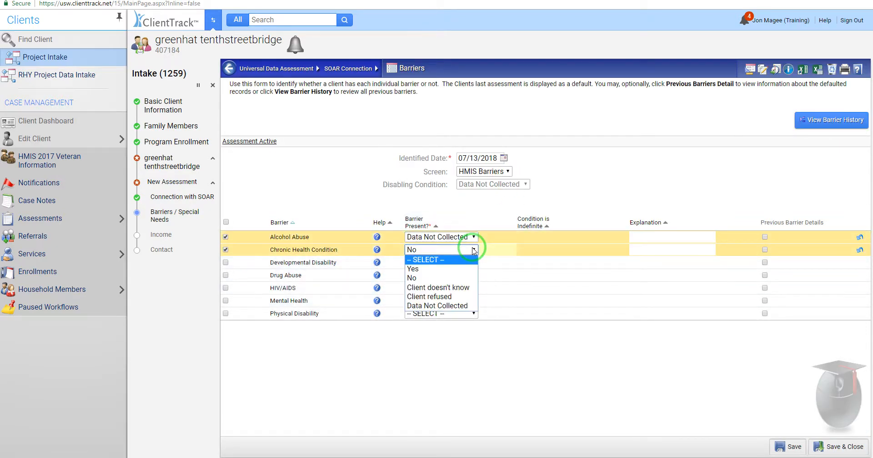
pyautogui.click(457, 305)
pyautogui.click(473, 263)
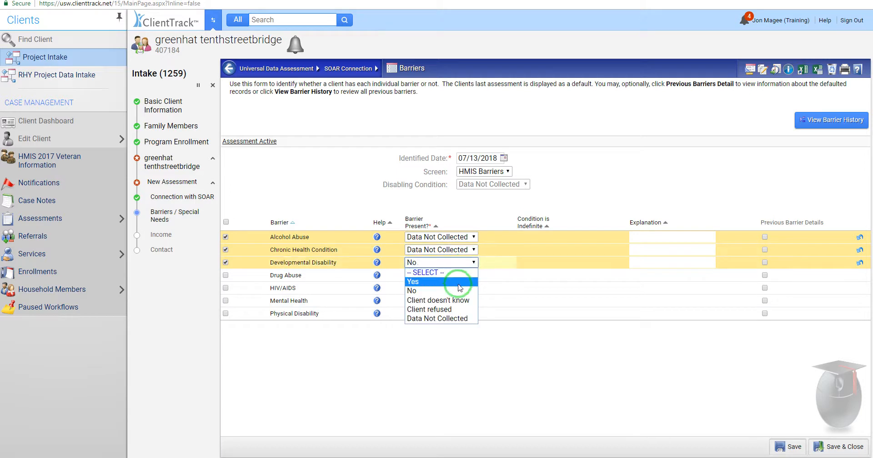
pyautogui.click(455, 318)
pyautogui.click(473, 275)
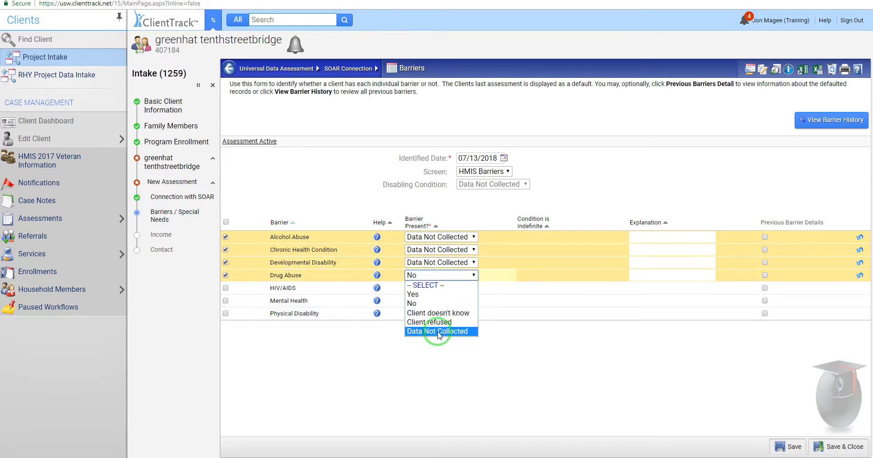
pyautogui.click(438, 332)
pyautogui.click(473, 288)
pyautogui.click(450, 344)
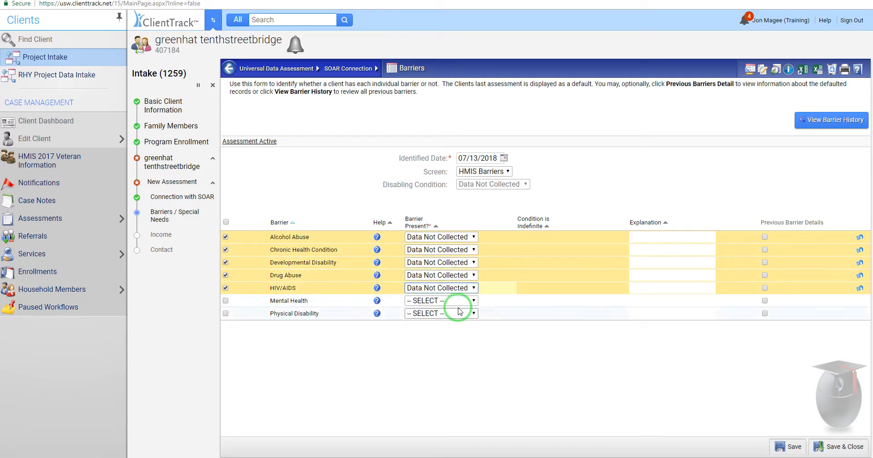
pyautogui.click(454, 301)
pyautogui.click(448, 355)
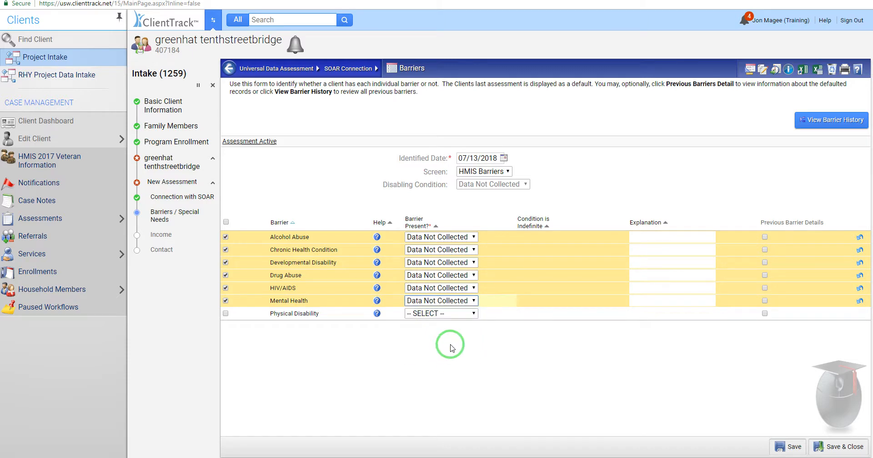
pyautogui.click(463, 313)
pyautogui.click(443, 368)
pyautogui.click(839, 448)
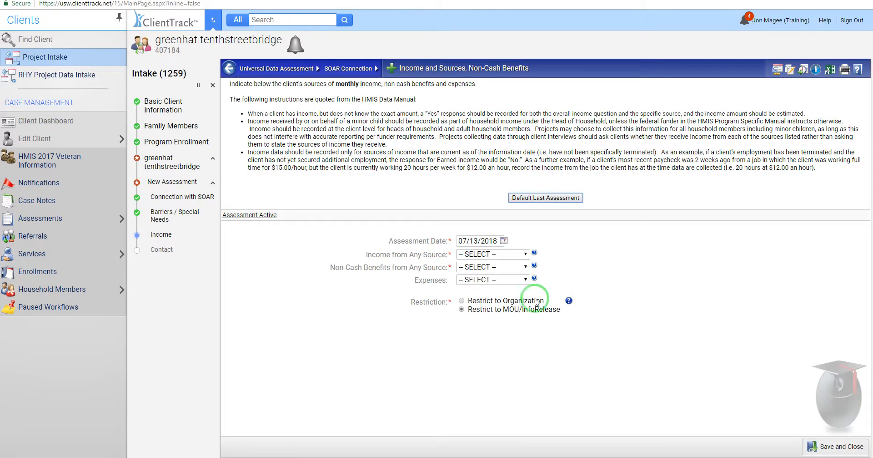
# Step: Save Income from Any Source and Non-Cash Benefits as Data Not Collected
pyautogui.click(525, 254)
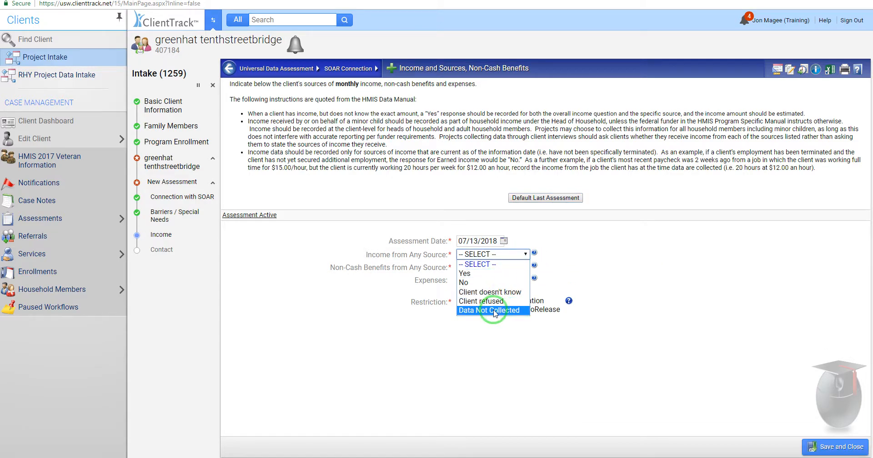
pyautogui.click(501, 310)
pyautogui.click(510, 267)
pyautogui.click(487, 322)
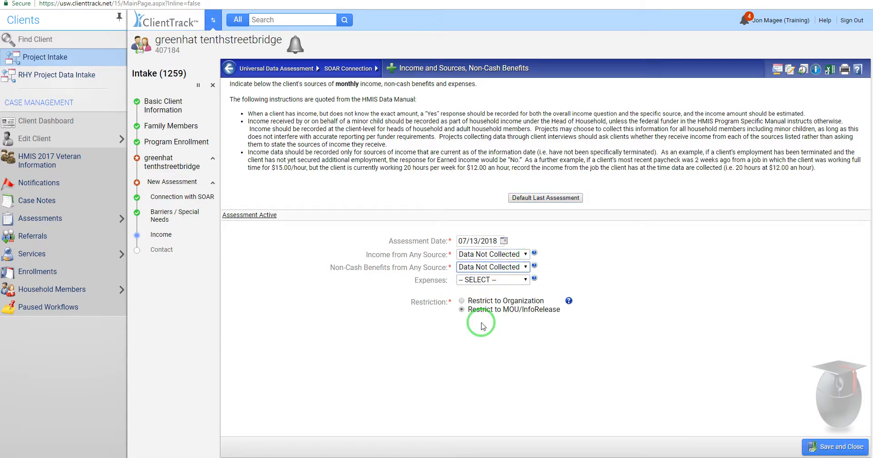
pyautogui.click(836, 446)
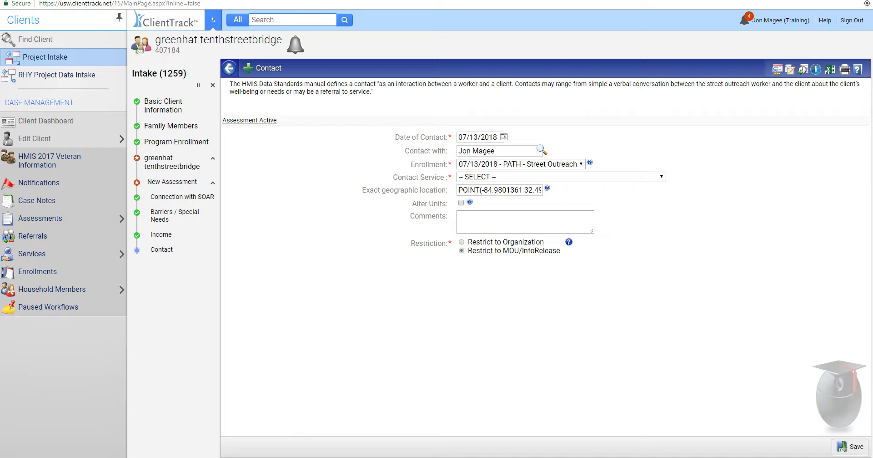
# Step: Save the contact as a PATH - Contact service with Staying on Streets, ES or SH set to Yes
pyautogui.click(102, 335)
pyautogui.click(490, 178)
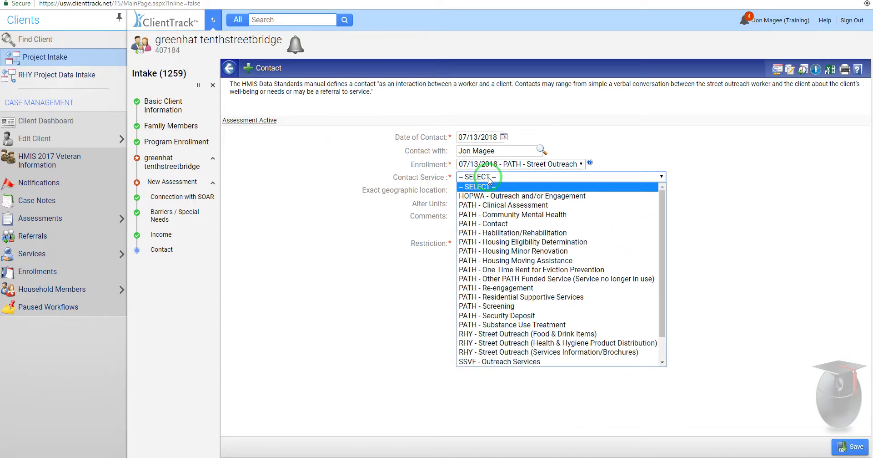
pyautogui.click(501, 224)
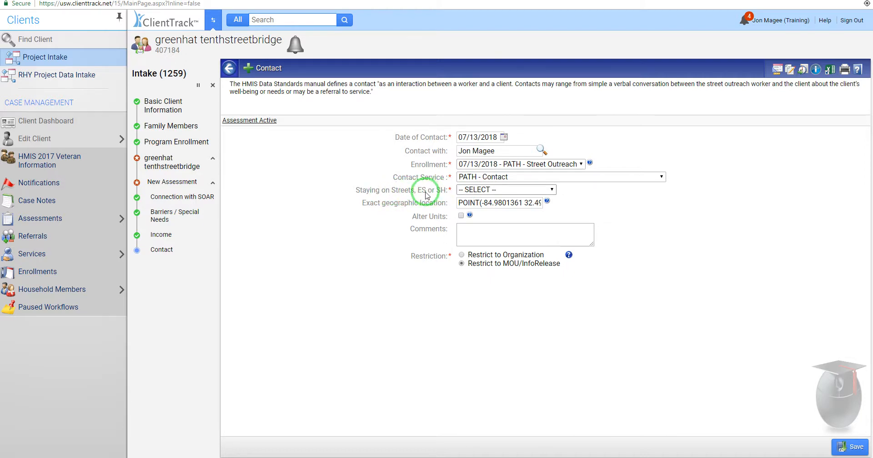
pyautogui.click(507, 190)
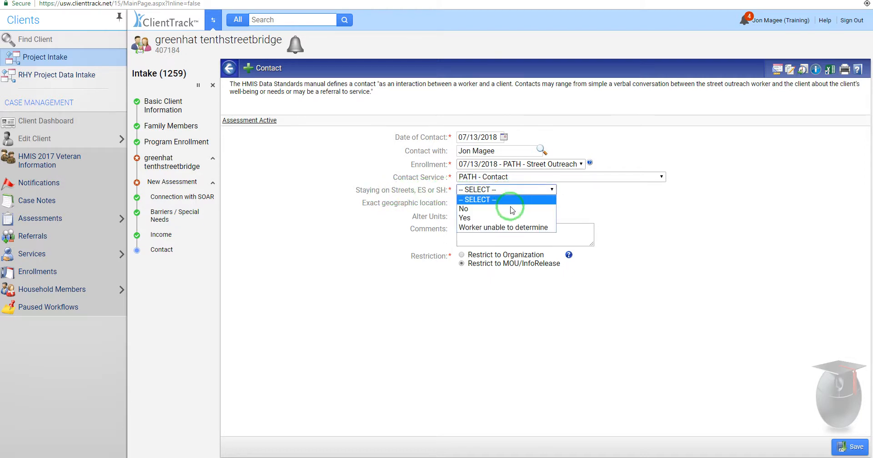
pyautogui.click(477, 218)
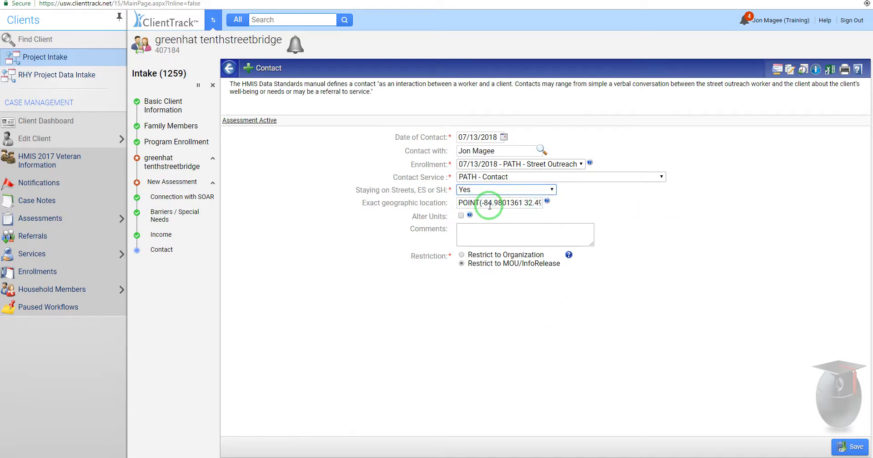
pyautogui.tripleClick(521, 202)
pyautogui.click(562, 305)
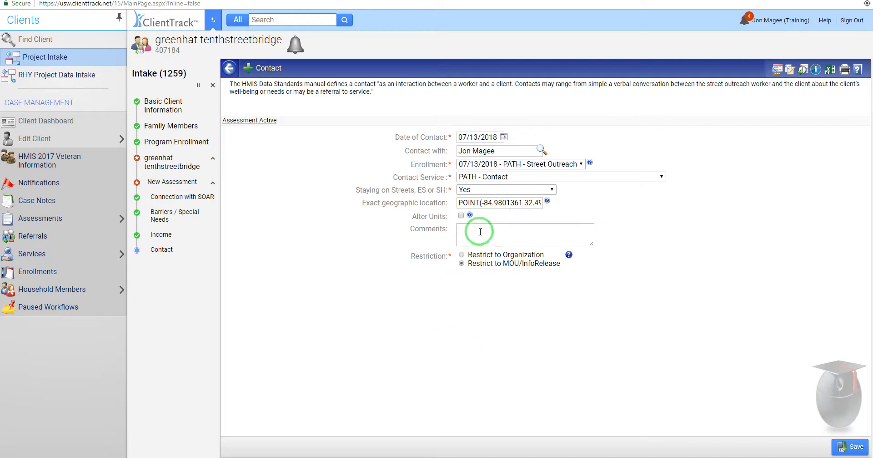
pyautogui.click(533, 229)
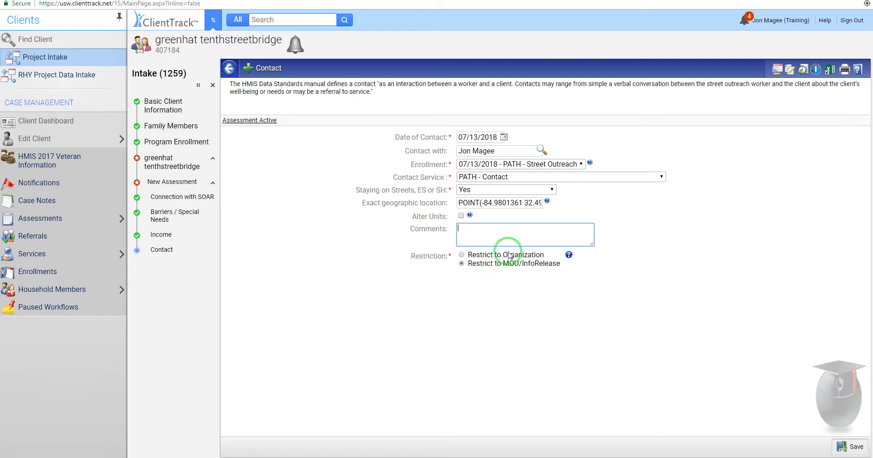
pyautogui.click(850, 448)
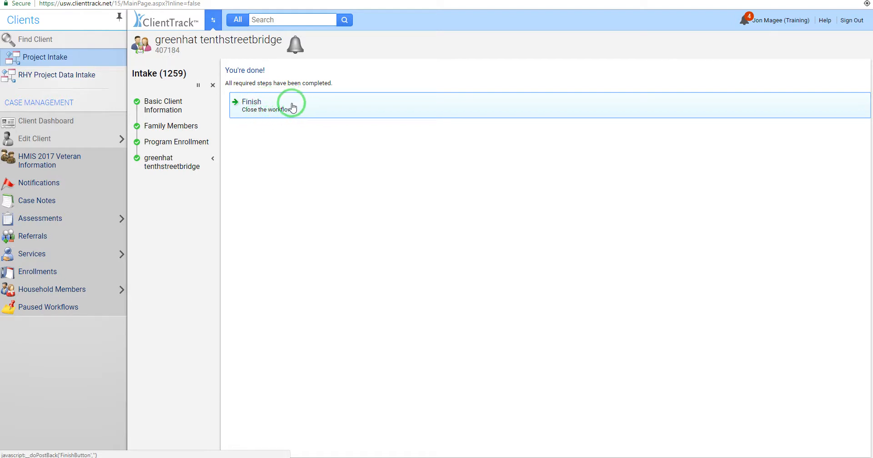
# Step: Finish the completed intake workflow and return to the client's dashboard
pyautogui.click(279, 109)
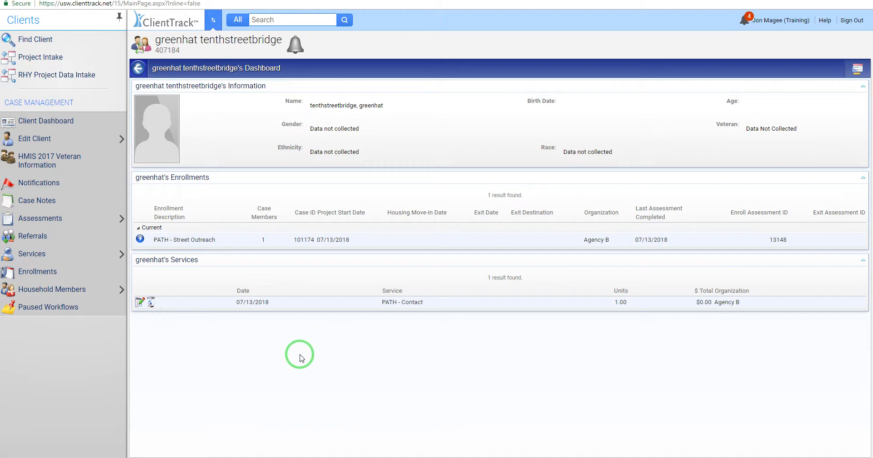
pyautogui.moveTo(55, 256)
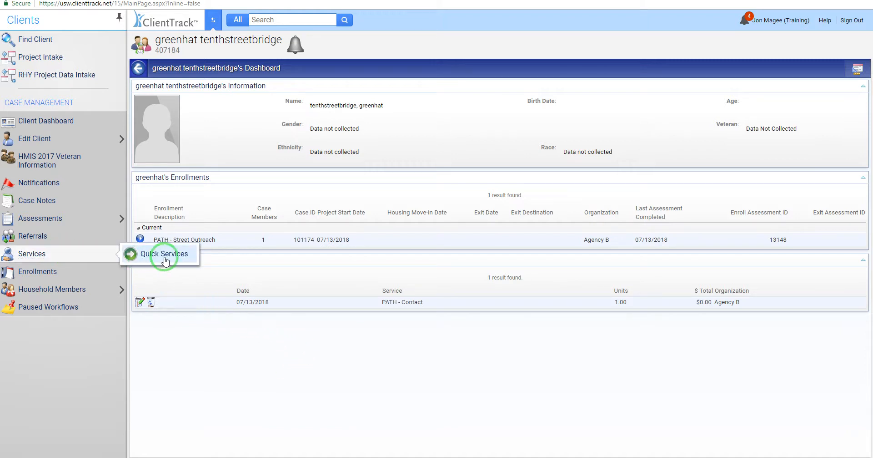
# Step: Add a quick PATH - Contact service under the PATH - Street Outreach enrollment and grant, staying Yes
pyautogui.click(167, 259)
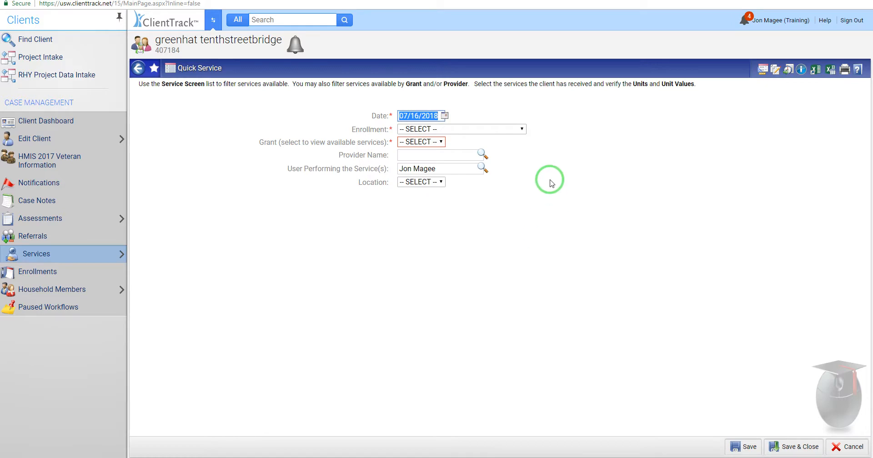
pyautogui.click(493, 129)
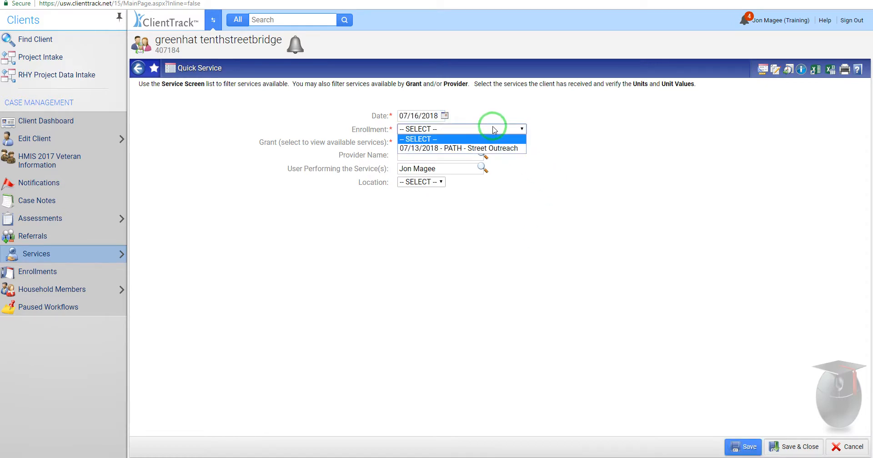
pyautogui.click(477, 147)
pyautogui.click(444, 142)
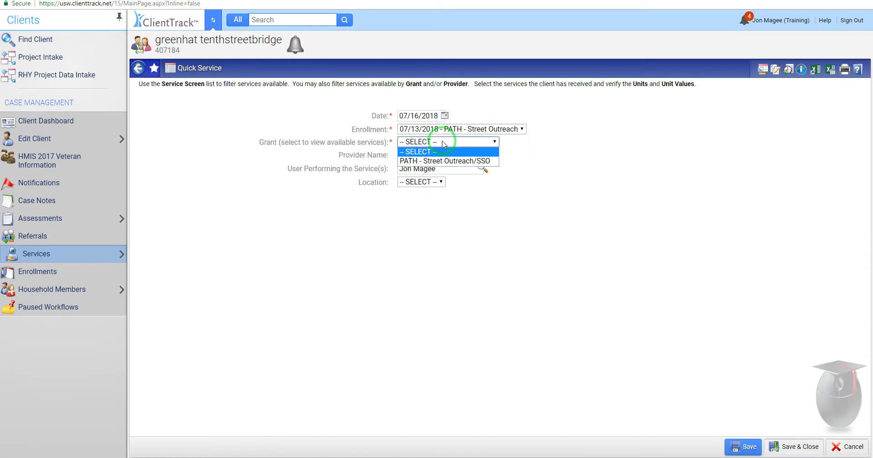
pyautogui.click(445, 161)
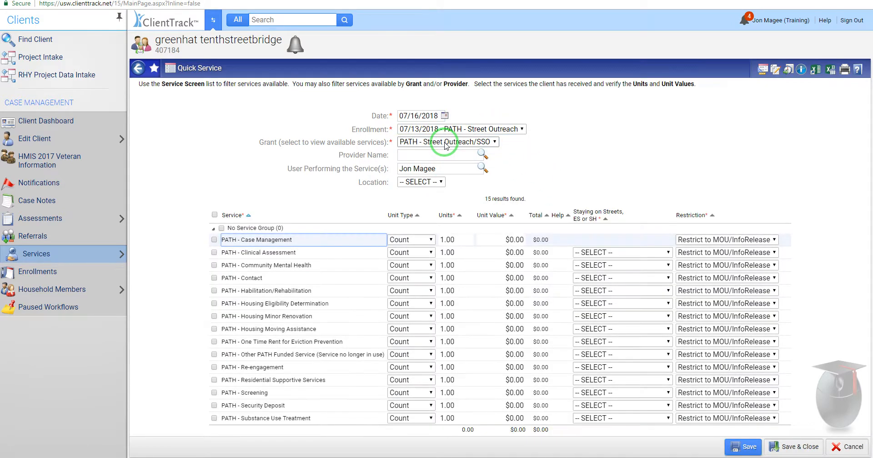
pyautogui.click(214, 279)
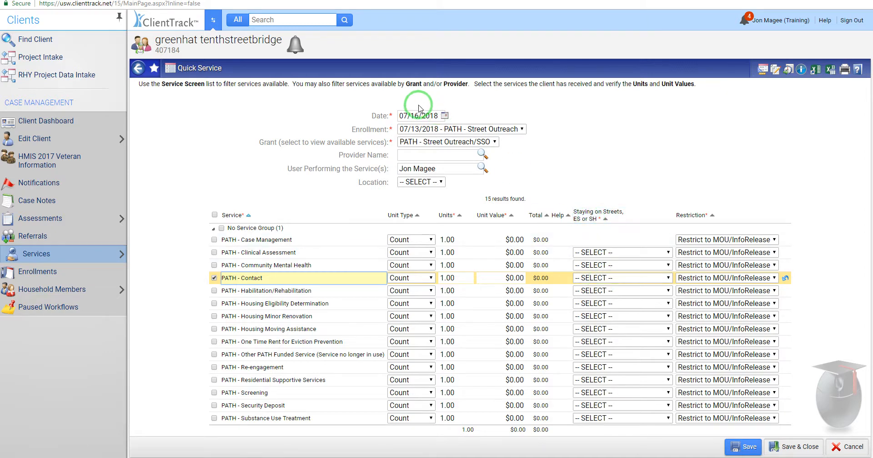
pyautogui.click(628, 278)
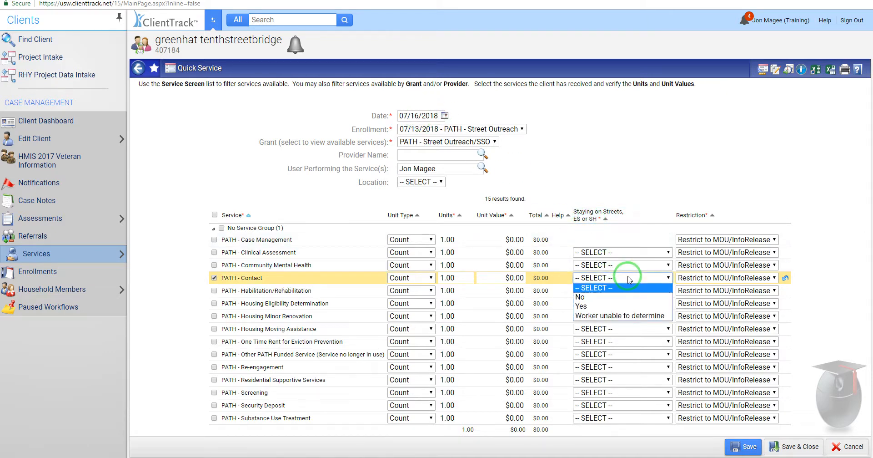
pyautogui.click(600, 308)
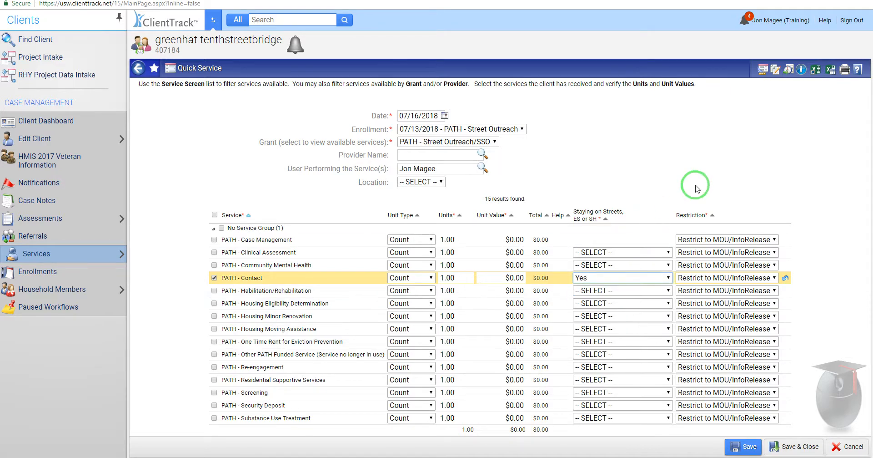
pyautogui.click(803, 447)
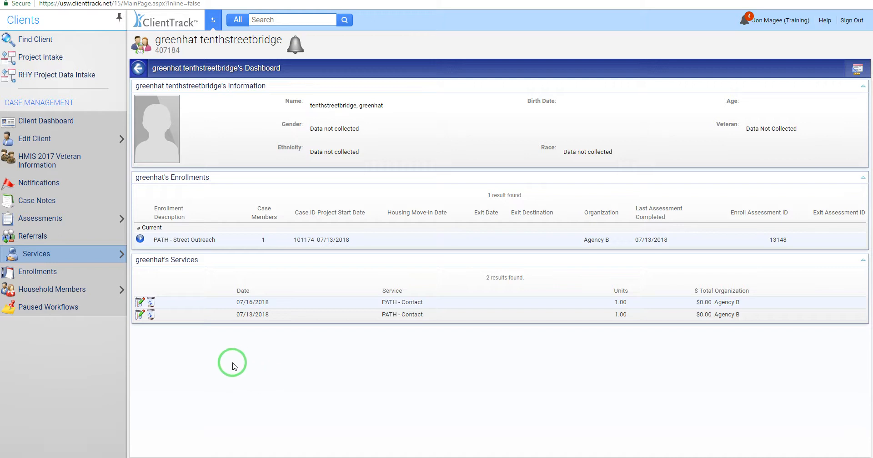
pyautogui.click(140, 238)
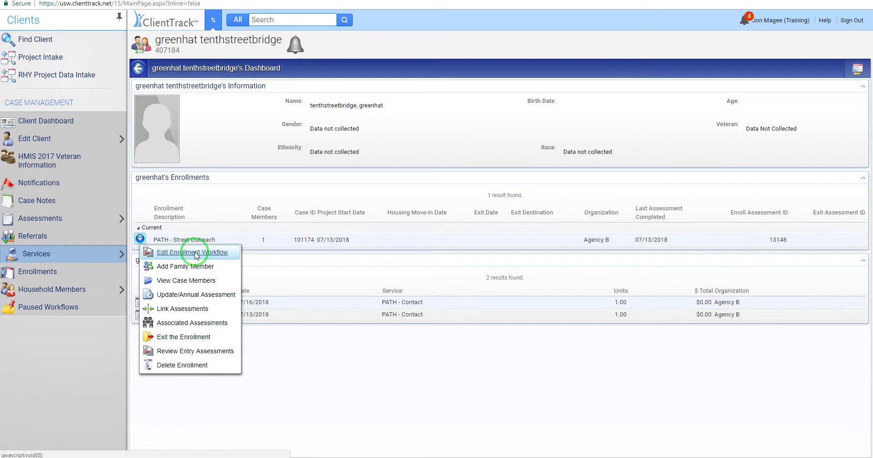
# Step: Choose Edit Enrollment Workflow for the PATH - Street Outreach enrollment
pyautogui.click(196, 253)
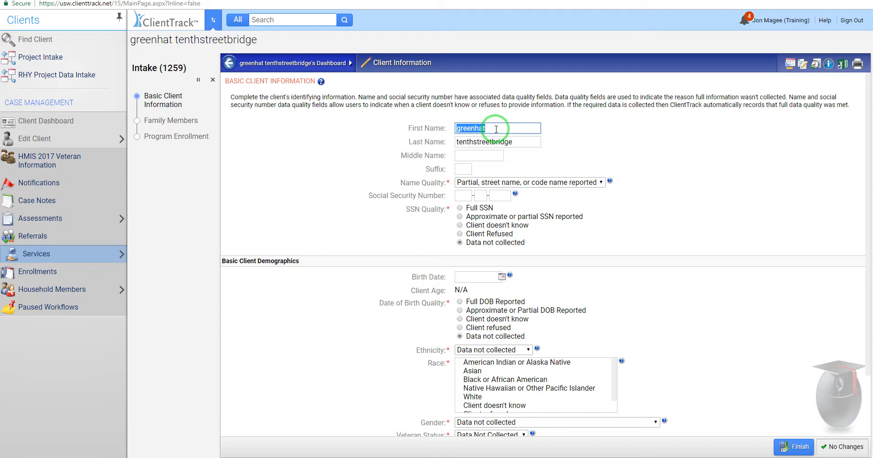
# Step: Enter the client's first and last name as fully reported, the social security number and birth date
pyautogui.write('Jon')
pyautogui.press('Tab')
pyautogui.write('M')
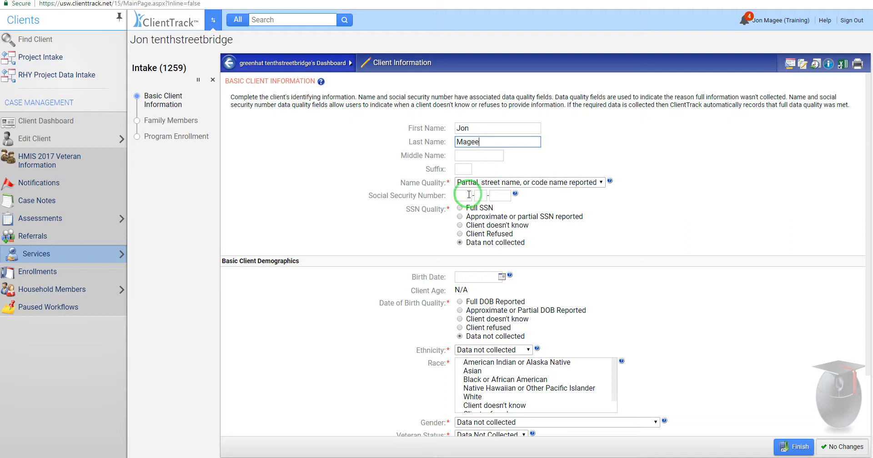
pyautogui.click(483, 181)
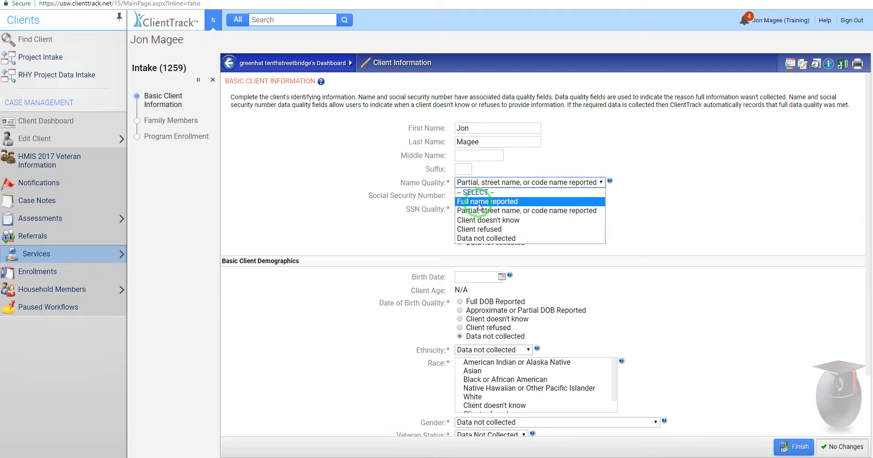
pyautogui.click(481, 203)
pyautogui.click(465, 197)
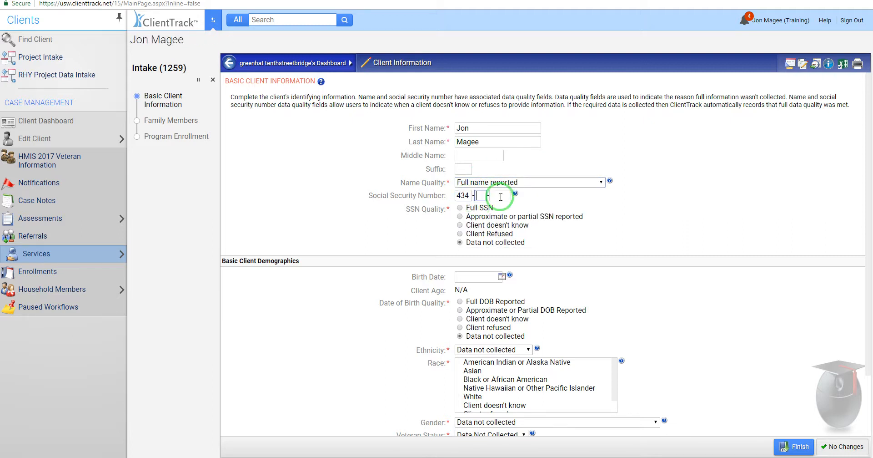
pyautogui.click(502, 276)
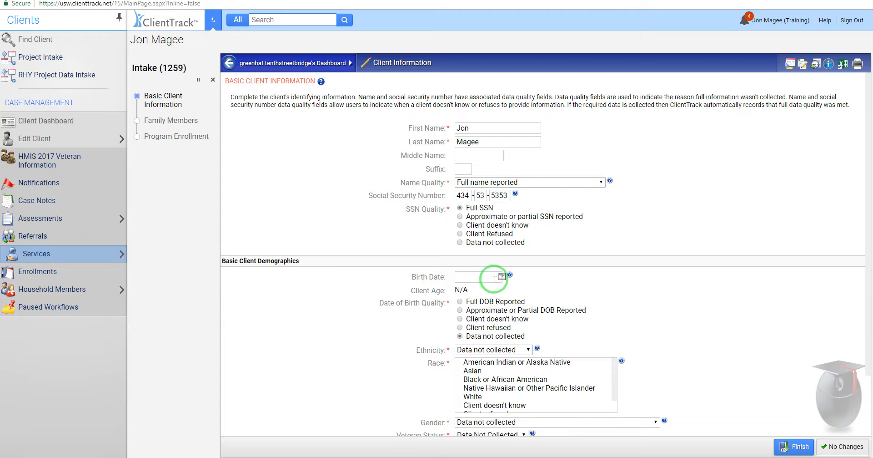
pyautogui.moveTo(507, 303); pyautogui.dragTo(508, 385)
pyautogui.click(552, 339)
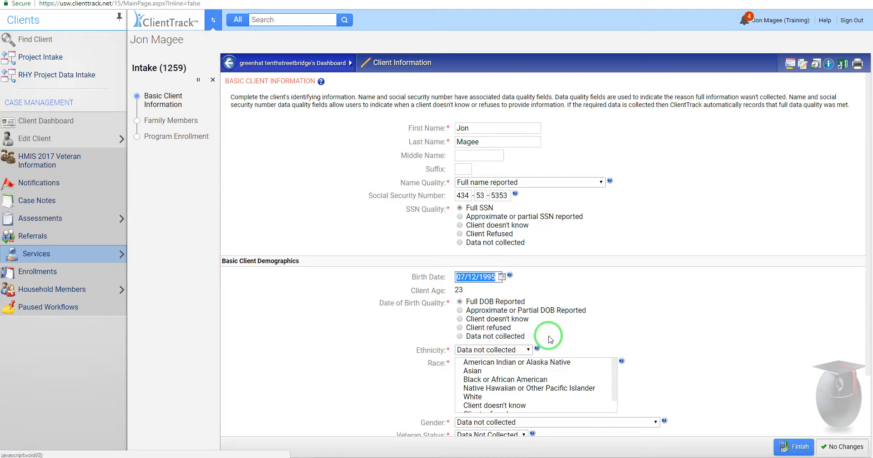
# Step: Set ethnicity Non-Hispanic/Latino, race White only, and gender Male
pyautogui.scroll(-1, 723, 355)
pyautogui.click(526, 311)
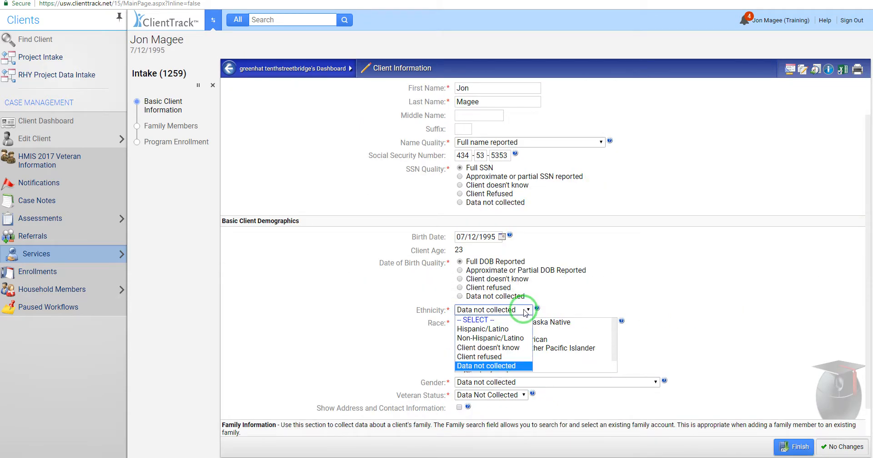
pyautogui.click(505, 335)
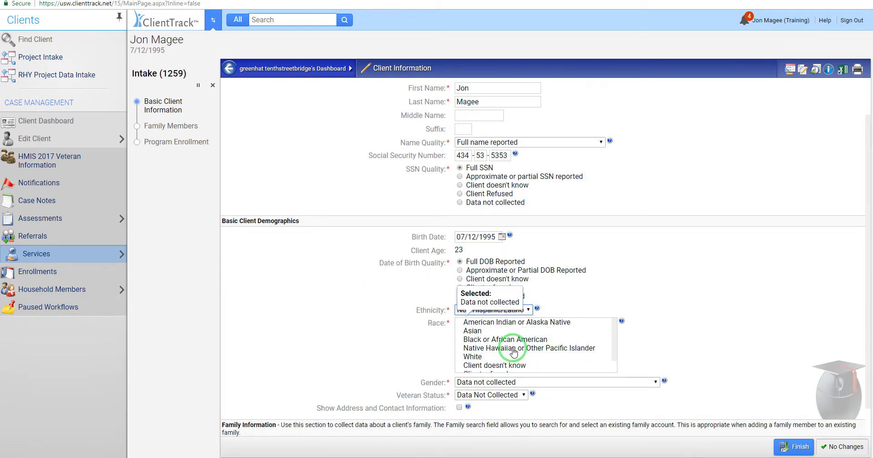
pyautogui.click(476, 357)
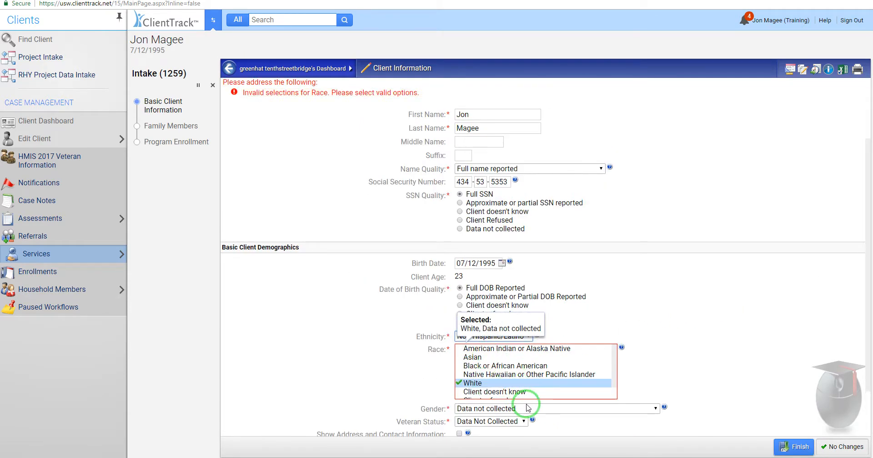
pyautogui.click(493, 409)
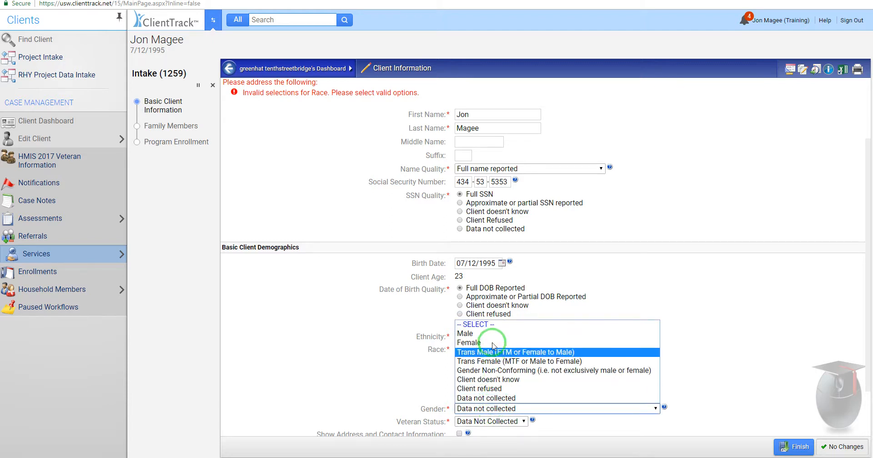
pyautogui.click(468, 333)
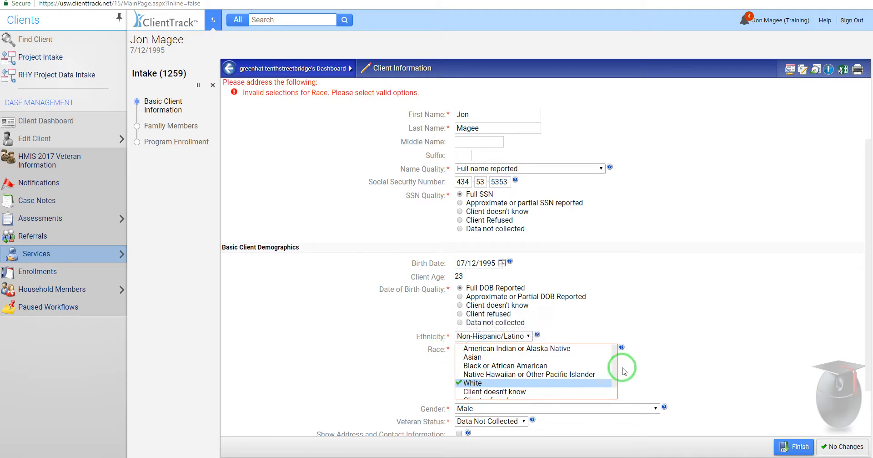
pyautogui.moveTo(615, 357); pyautogui.dragTo(615, 385)
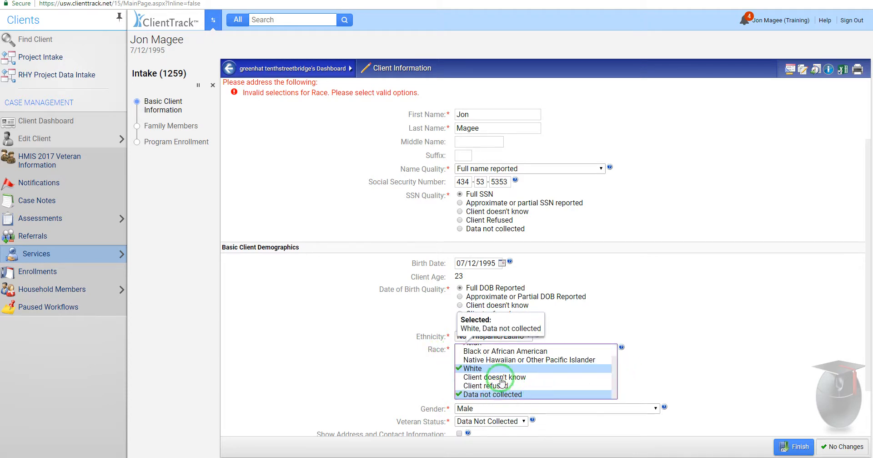
pyautogui.click(485, 395)
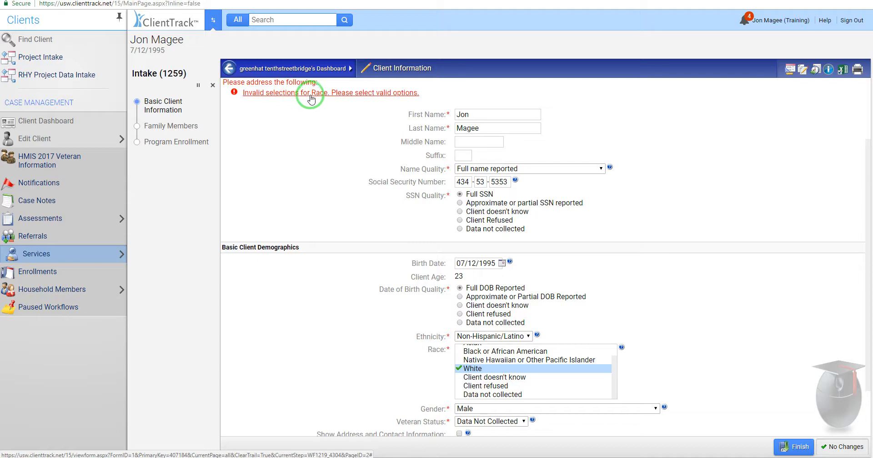
# Step: Set Veteran Status to No and submit the basic client information
pyautogui.scroll(-1, 796, 350)
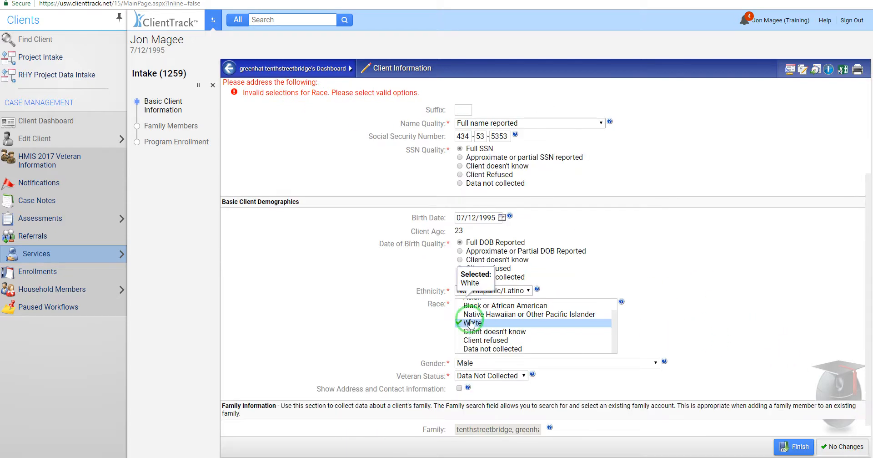
pyautogui.click(509, 376)
pyautogui.click(492, 404)
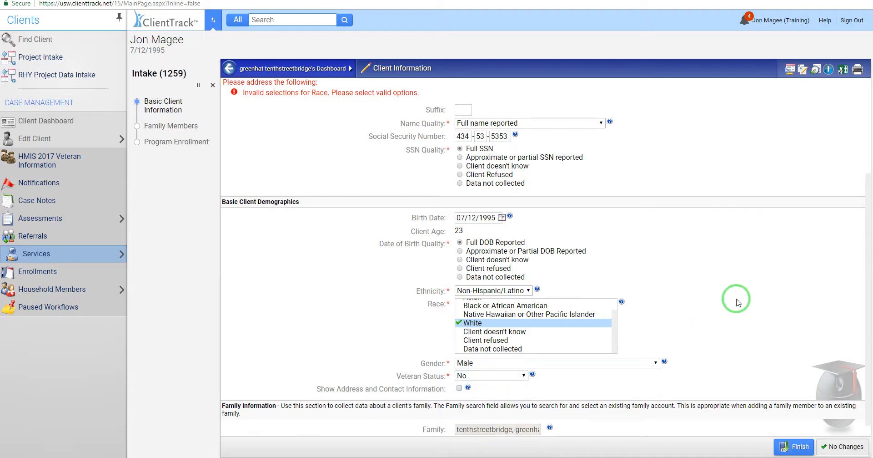
pyautogui.scroll(-1, 737, 298)
pyautogui.click(796, 445)
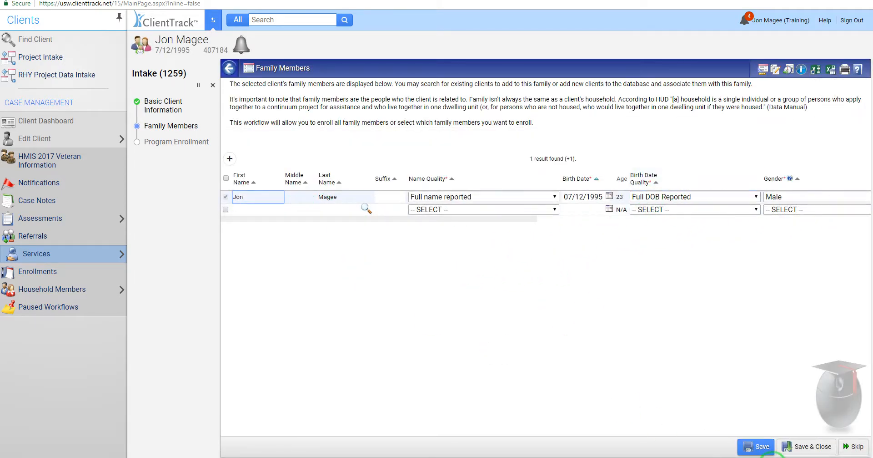
# Step: Close Family Members and save the PATH enrollment with Date of Engagement 07/17/2018
pyautogui.click(814, 448)
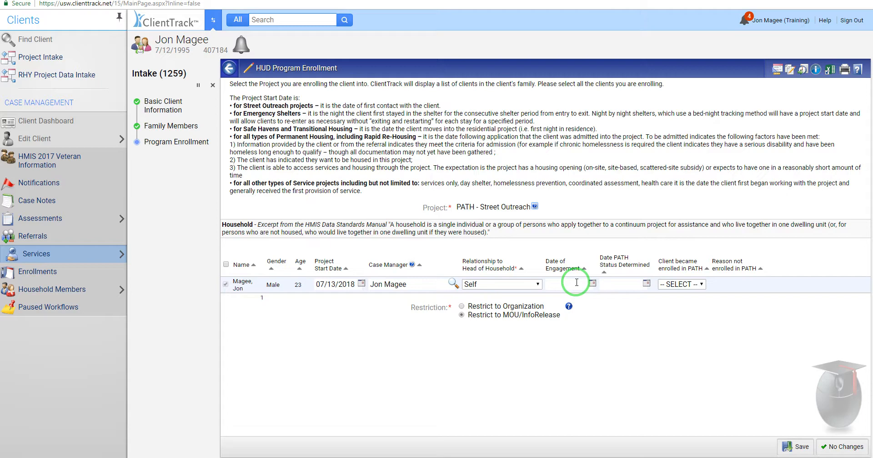
pyautogui.click(592, 283)
pyautogui.click(593, 284)
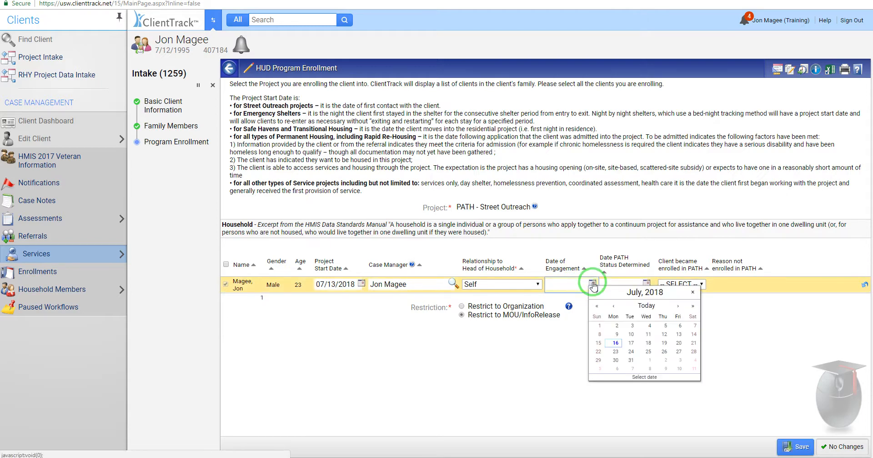
pyautogui.click(633, 345)
pyautogui.click(554, 358)
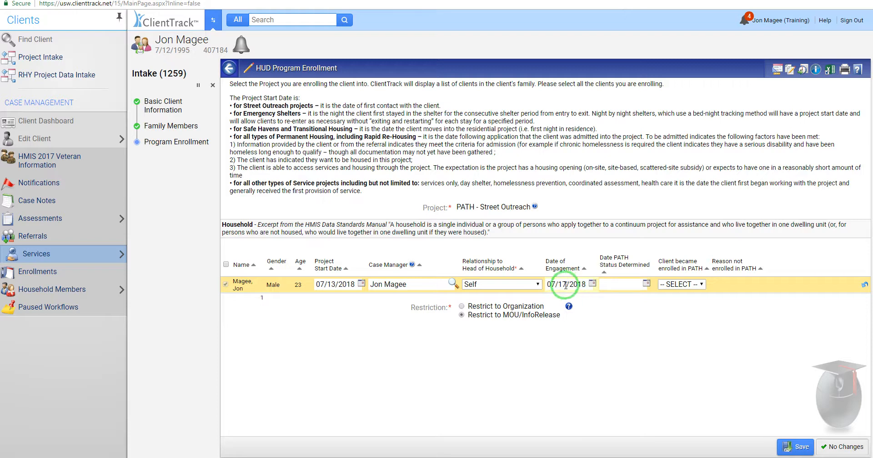
pyautogui.click(794, 446)
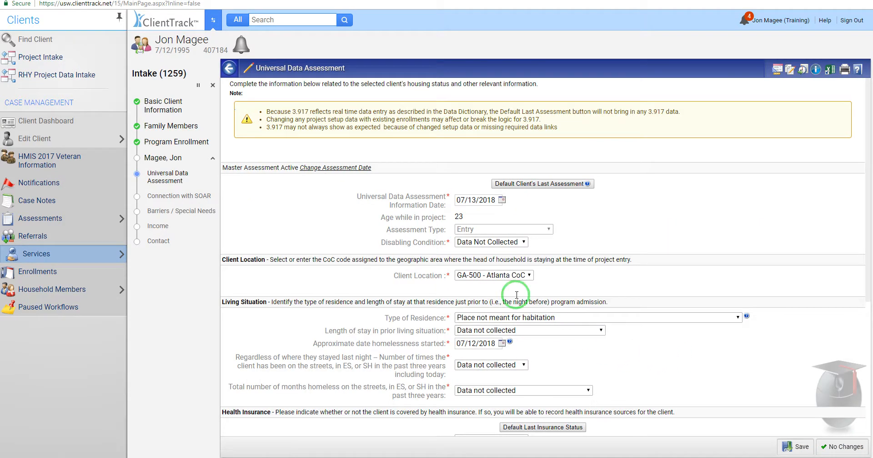
# Step: Set the prior living situation's length of stay to 'One week or more, but less than one month'
pyautogui.scroll(-2, 731, 376)
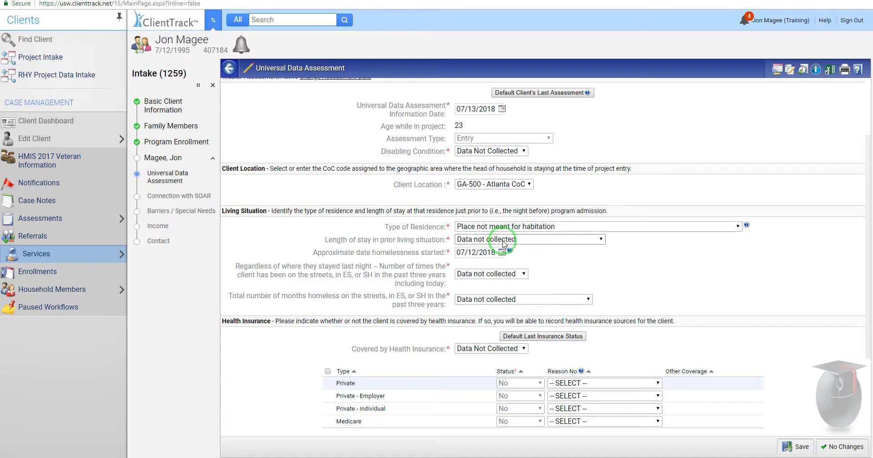
pyautogui.click(516, 240)
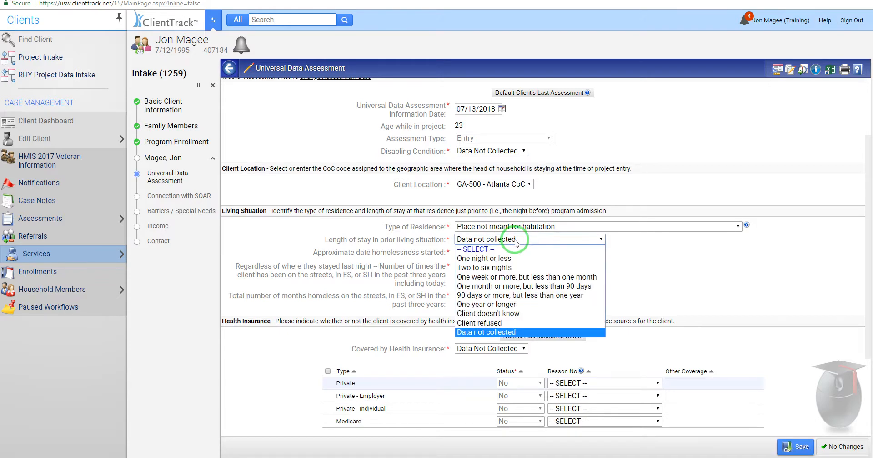
pyautogui.click(504, 278)
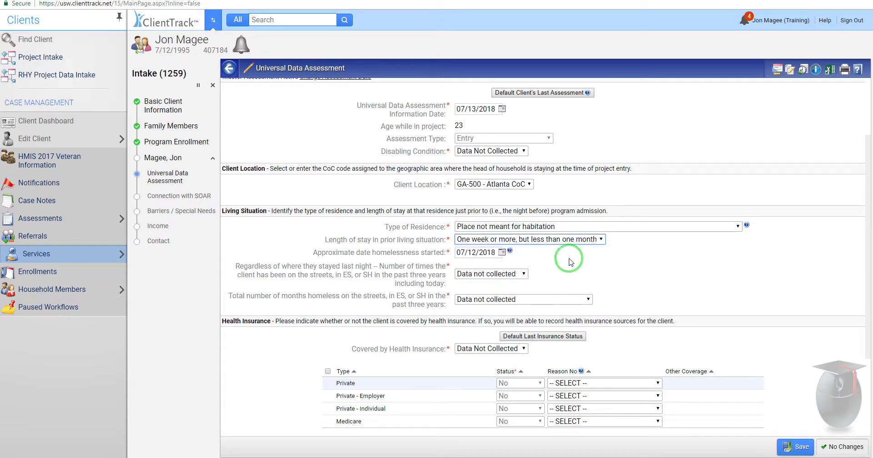
pyautogui.scroll(-1, 617, 275)
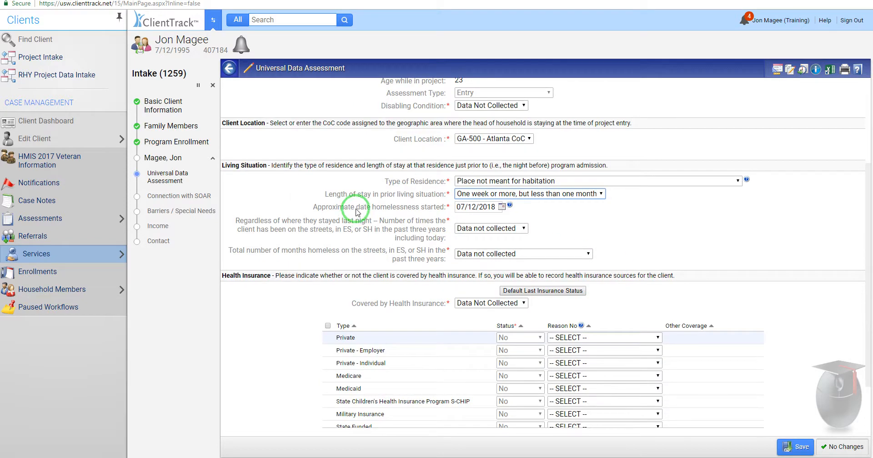
# Step: Set the homelessness start date to 06/05/2018 in the date picker
pyautogui.moveTo(314, 207); pyautogui.dragTo(447, 209)
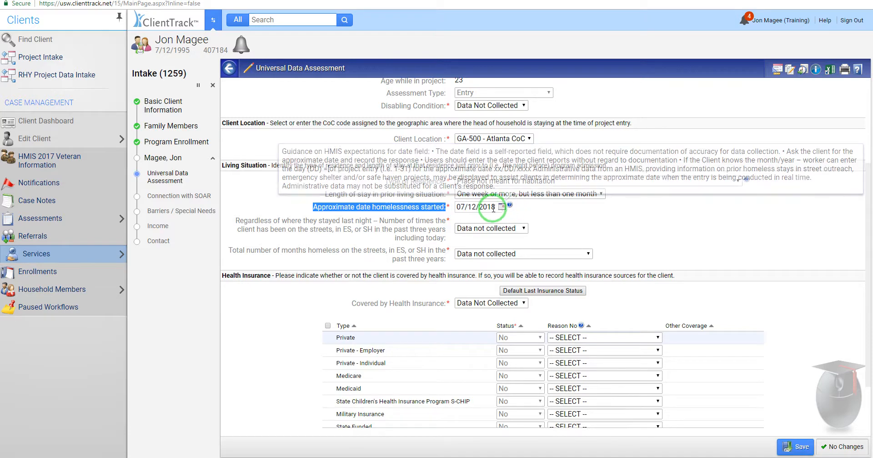
pyautogui.click(503, 209)
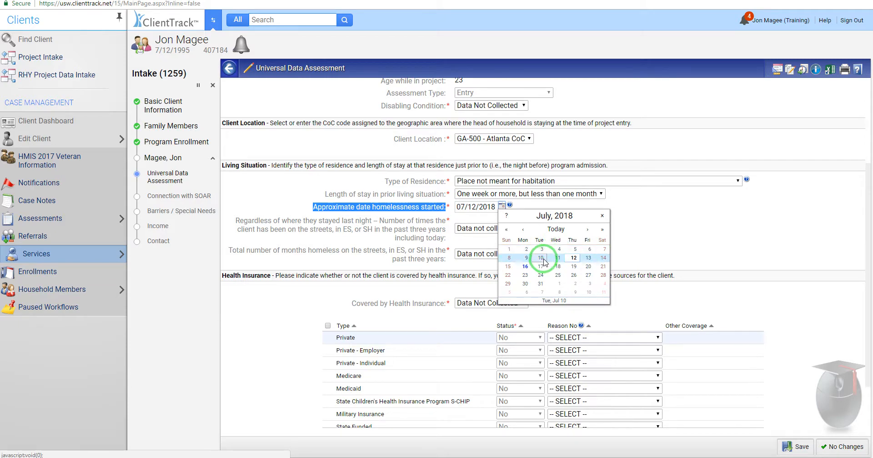
pyautogui.click(523, 229)
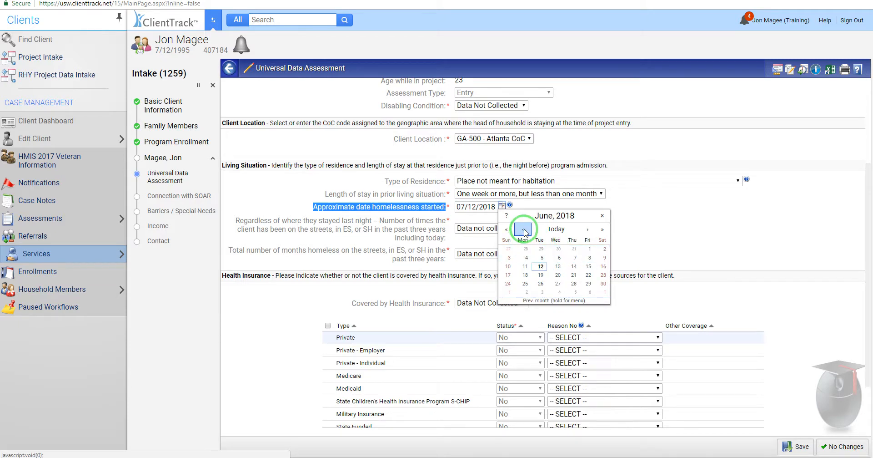
pyautogui.click(542, 258)
# Step: Record Two times homeless, 4 months, health insurance No, and save the assessment
pyautogui.scroll(-1, 600, 201)
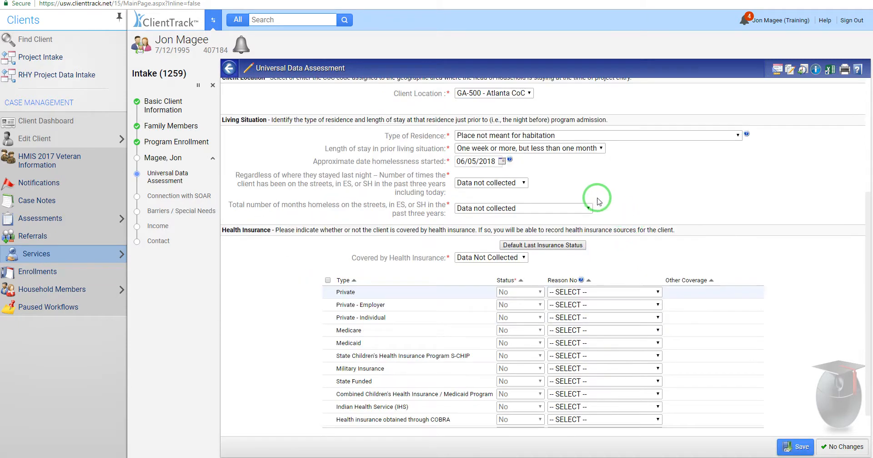
pyautogui.click(515, 184)
pyautogui.click(490, 214)
pyautogui.click(537, 209)
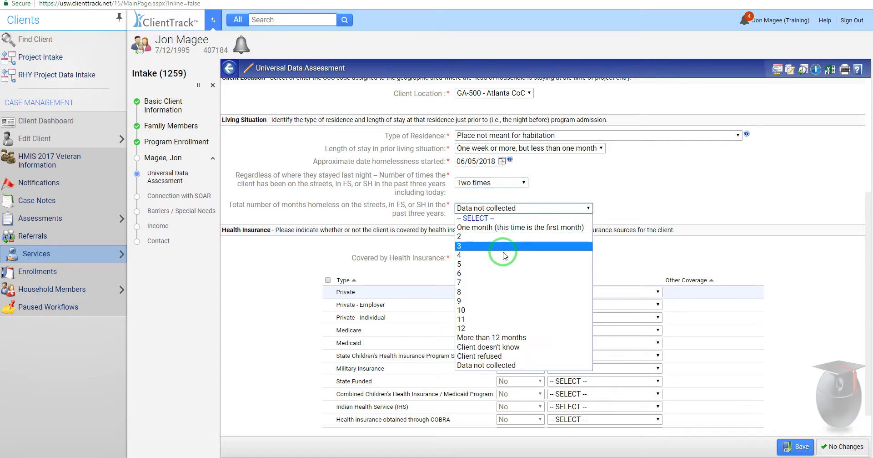
pyautogui.click(523, 255)
pyautogui.click(521, 258)
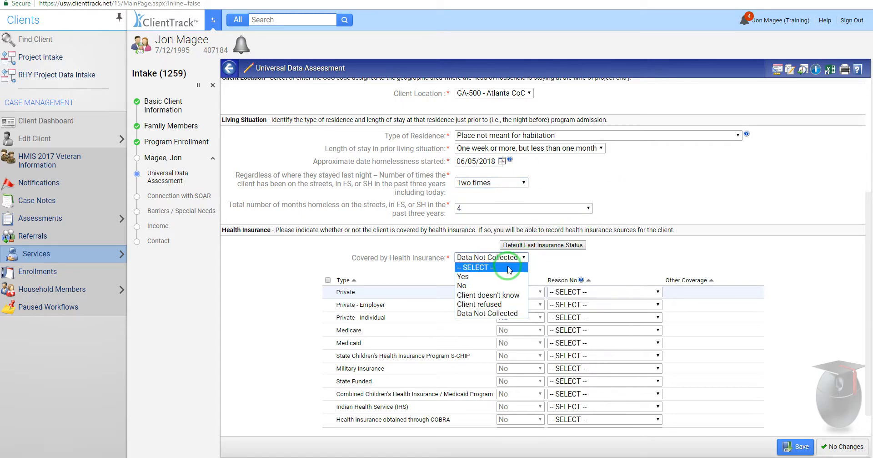
pyautogui.click(469, 288)
pyautogui.click(783, 448)
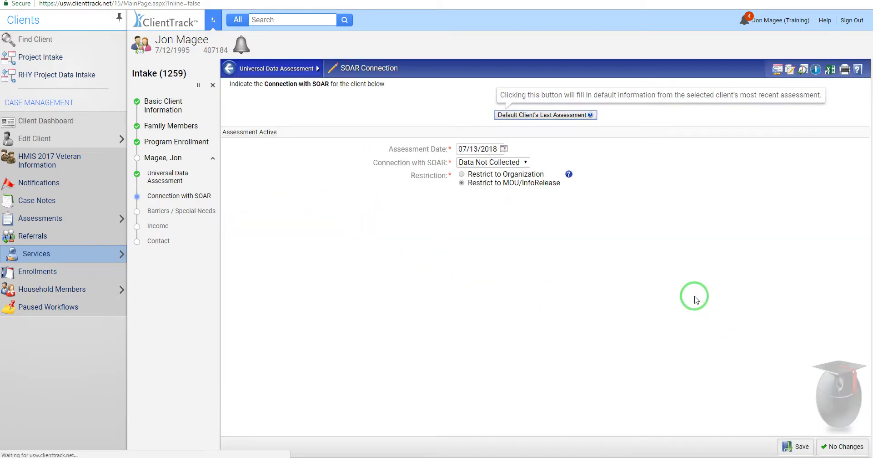
# Step: Set Connection with SOAR to Yes and save it
pyautogui.click(517, 163)
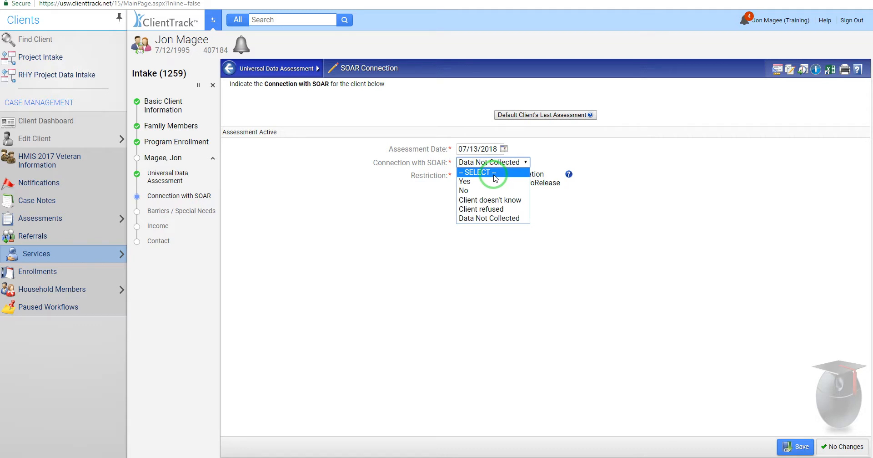
pyautogui.click(473, 181)
pyautogui.click(796, 447)
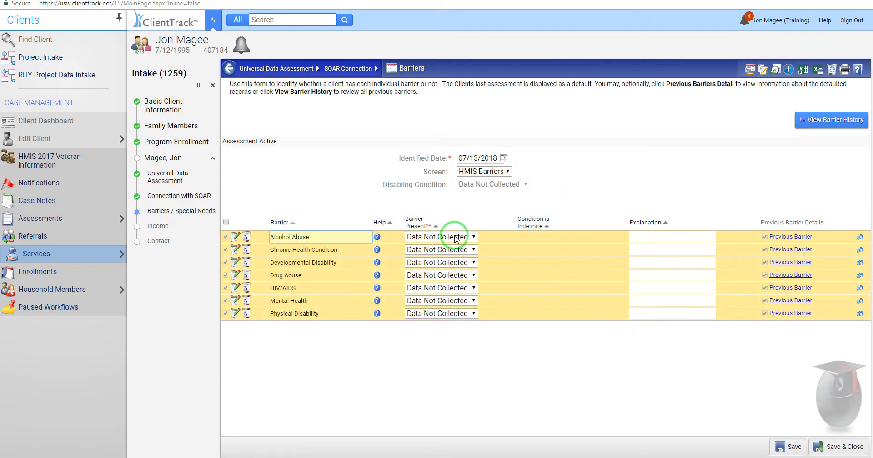
# Step: Mark Alcohol Abuse, Chronic Health Condition and Developmental Disability barriers as No
pyautogui.click(455, 237)
pyautogui.click(450, 250)
pyautogui.click(449, 250)
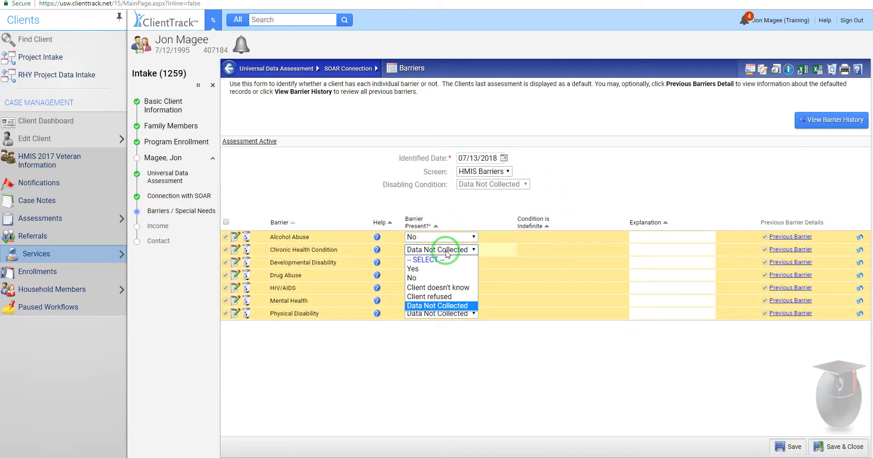
pyautogui.click(417, 277)
pyautogui.click(423, 262)
pyautogui.click(425, 290)
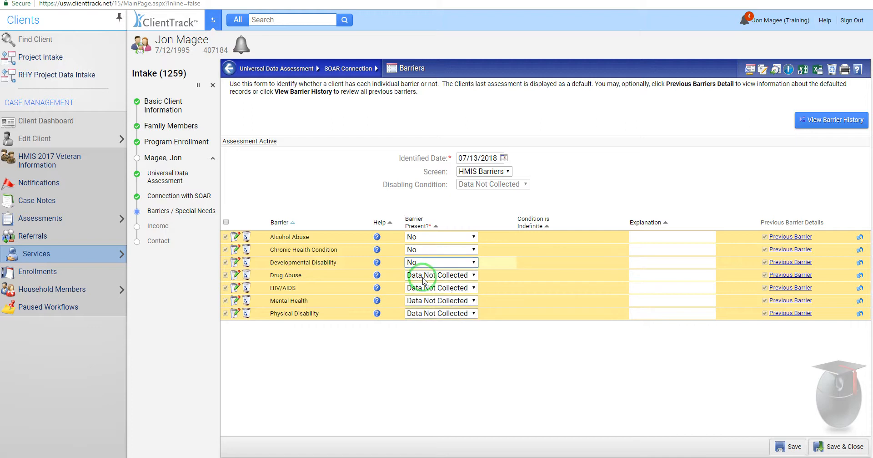
# Step: Mark Drug Abuse, HIV/AIDS, Mental Health and Physical Disability barriers as No
pyautogui.click(437, 275)
pyautogui.click(423, 303)
pyautogui.click(432, 287)
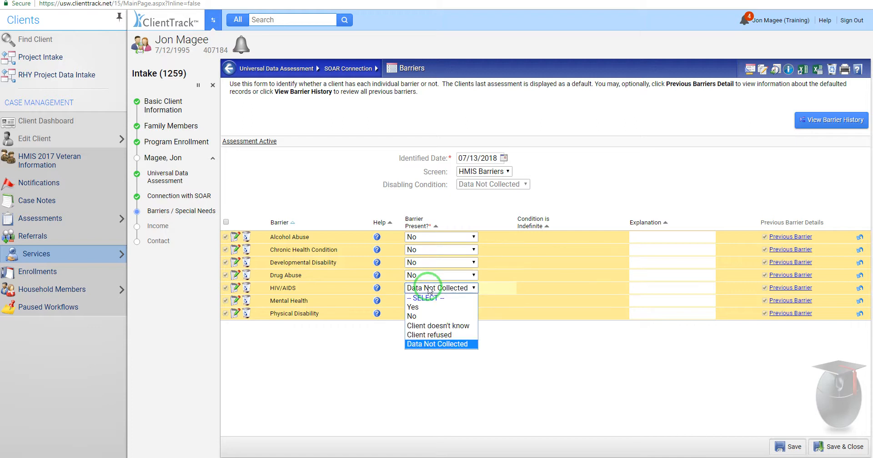
pyautogui.click(427, 315)
pyautogui.click(434, 301)
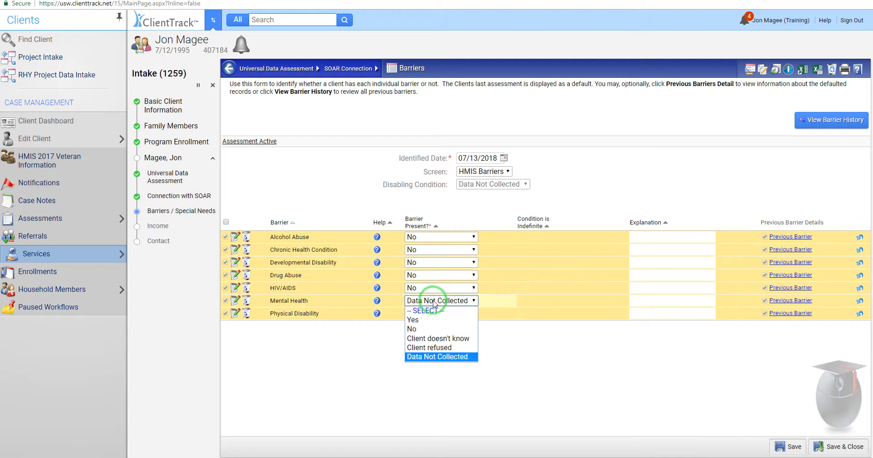
pyautogui.click(414, 328)
pyautogui.click(428, 314)
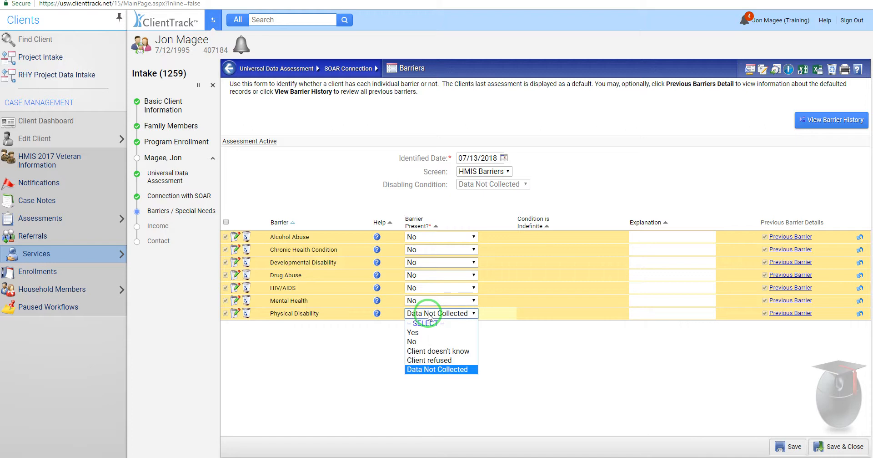
pyautogui.click(429, 342)
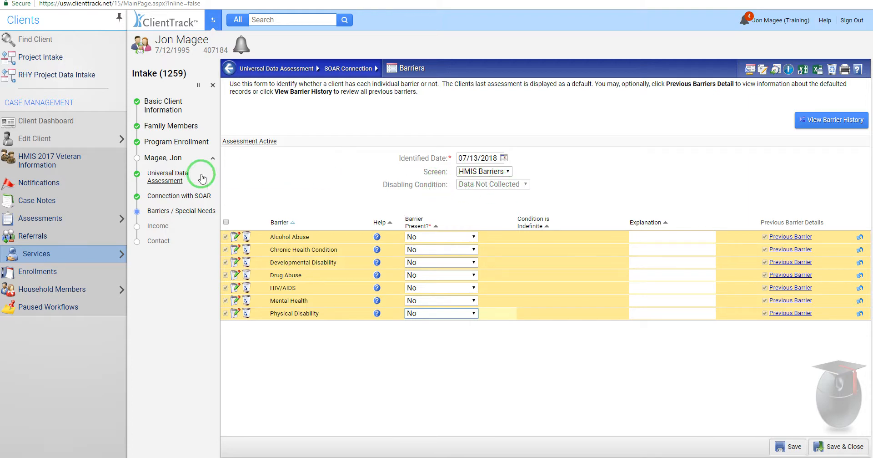
# Step: Return to the Universal Data Assessment, set Disabling Condition to No, and save
pyautogui.click(173, 182)
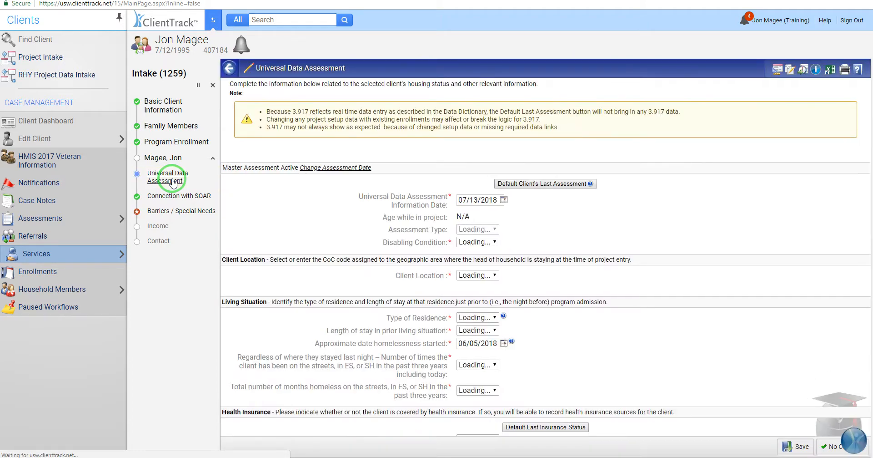
pyautogui.click(513, 244)
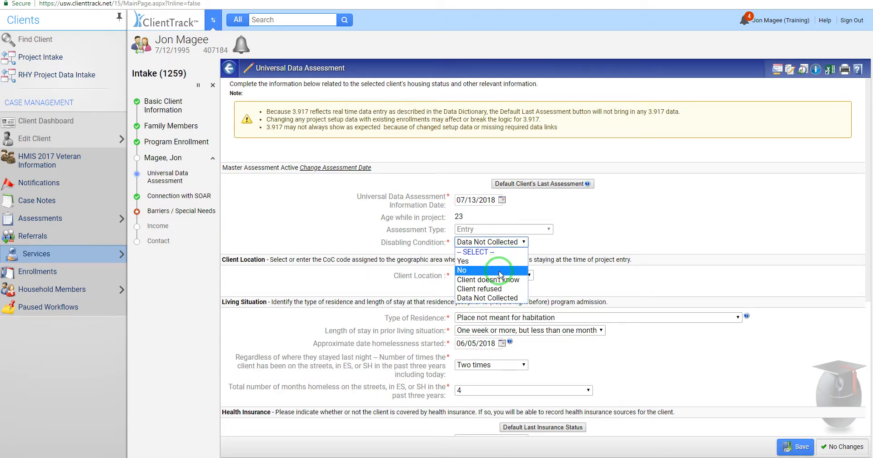
pyautogui.click(489, 270)
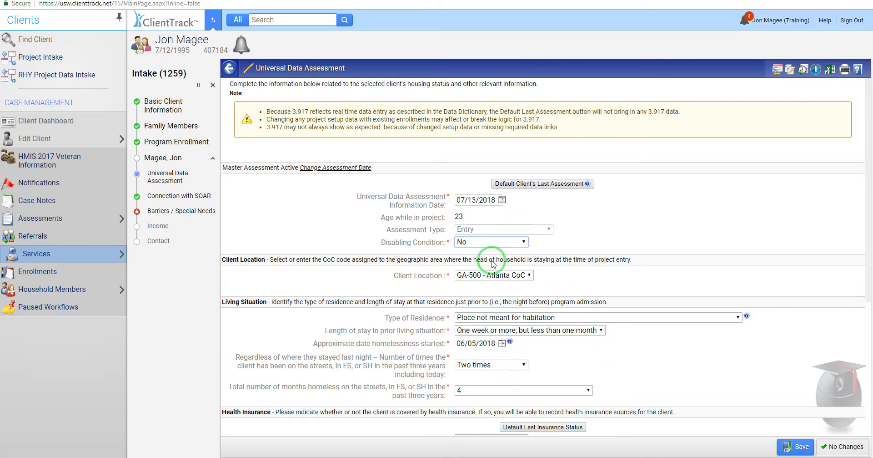
pyautogui.click(796, 445)
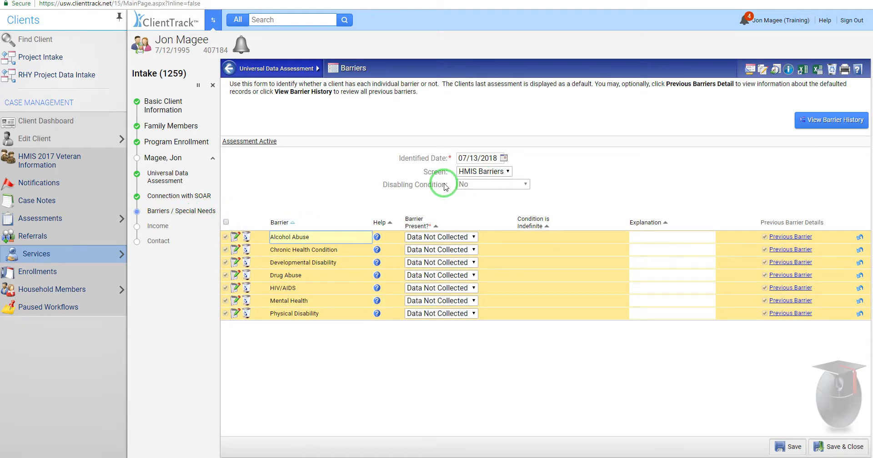
# Step: Set Alcohol Abuse, Chronic Health Condition, Developmental Disability and Drug Abuse barriers to No
pyautogui.click(461, 241)
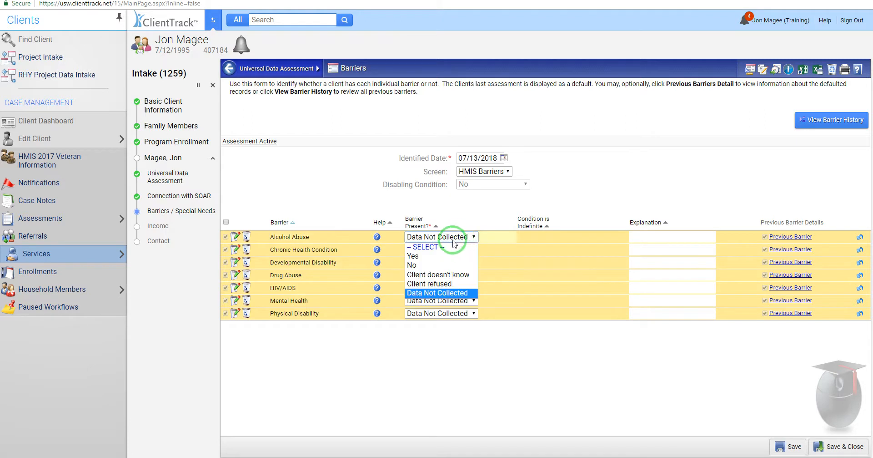
pyautogui.click(412, 265)
pyautogui.click(416, 250)
pyautogui.click(417, 279)
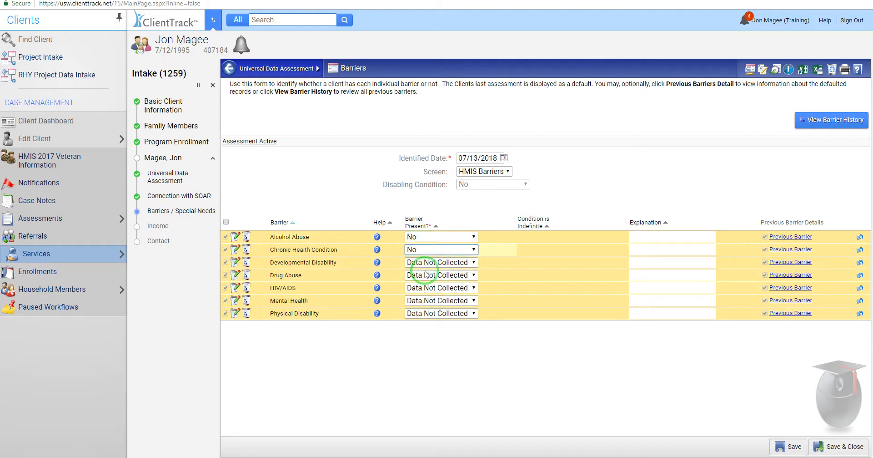
pyautogui.click(419, 262)
pyautogui.click(416, 290)
pyautogui.click(422, 276)
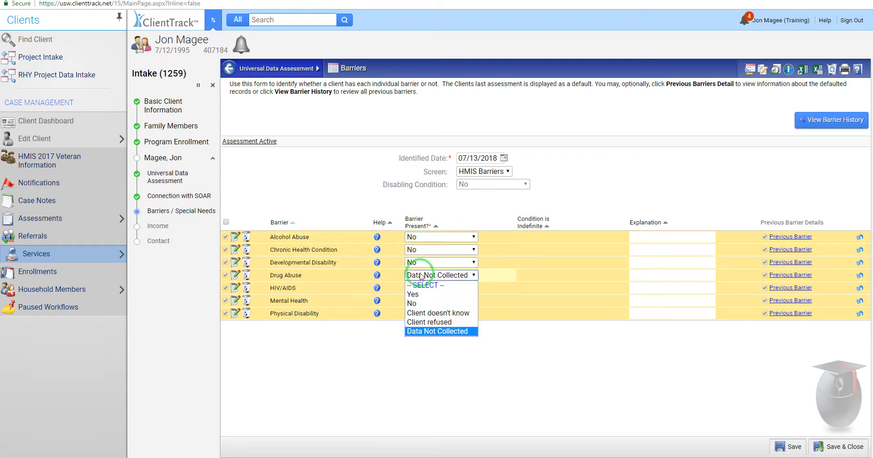
pyautogui.click(413, 303)
# Step: Set HIV/AIDS, Mental Health and Physical Disability barriers to No, then Save & Close
pyautogui.click(419, 288)
pyautogui.click(420, 317)
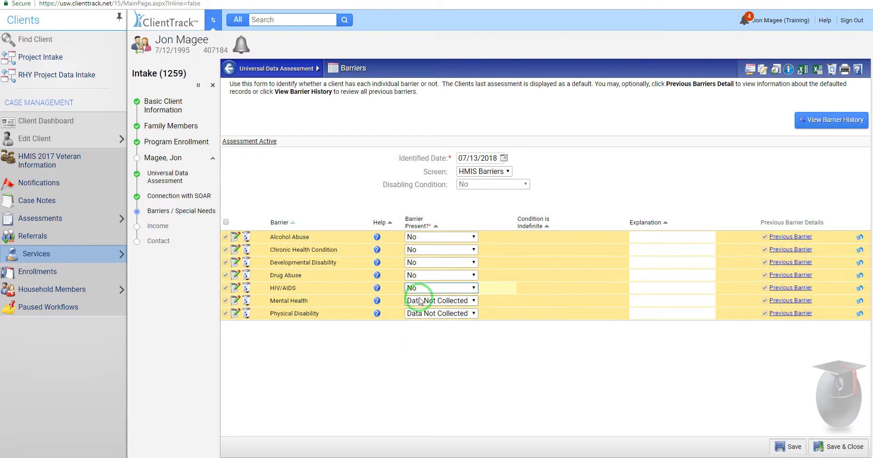
pyautogui.click(417, 300)
pyautogui.click(418, 329)
pyautogui.click(422, 314)
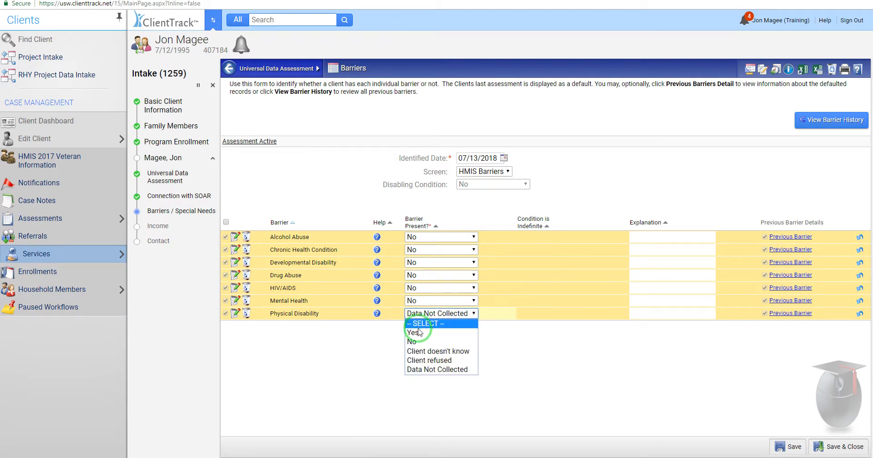
pyautogui.click(418, 341)
pyautogui.click(846, 451)
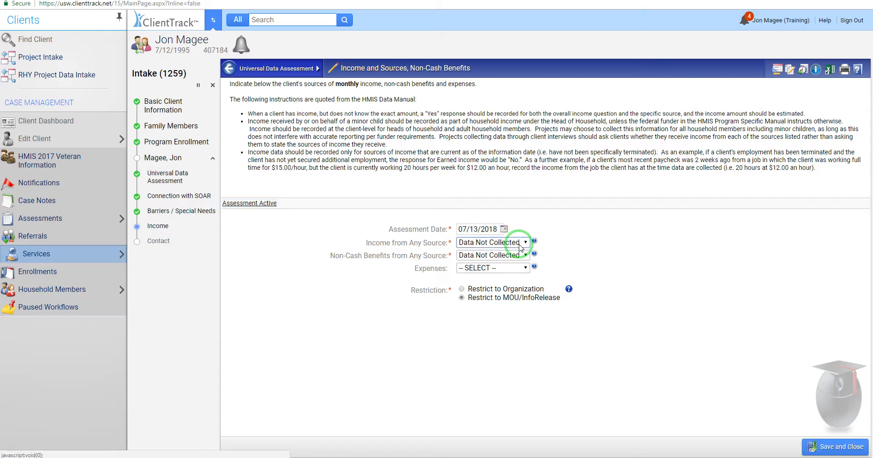
# Step: Answer No for Income from Any Source and Non-Cash Benefits from Any Source, then save
pyautogui.click(514, 242)
pyautogui.click(499, 271)
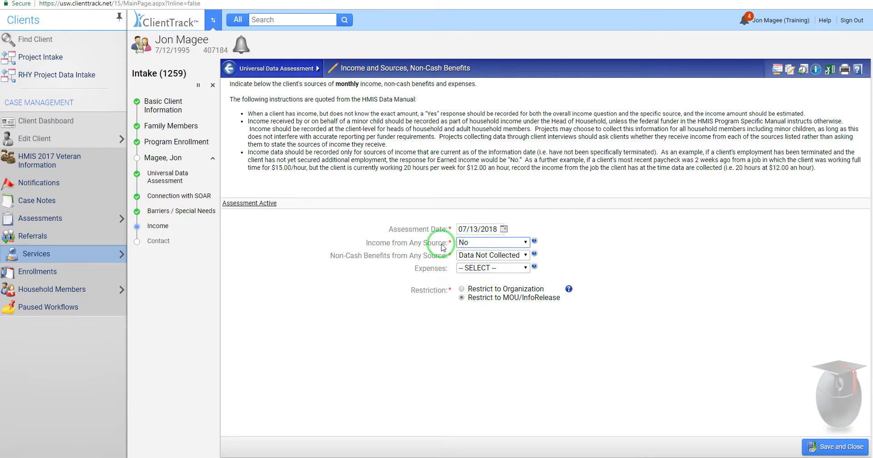
pyautogui.click(503, 256)
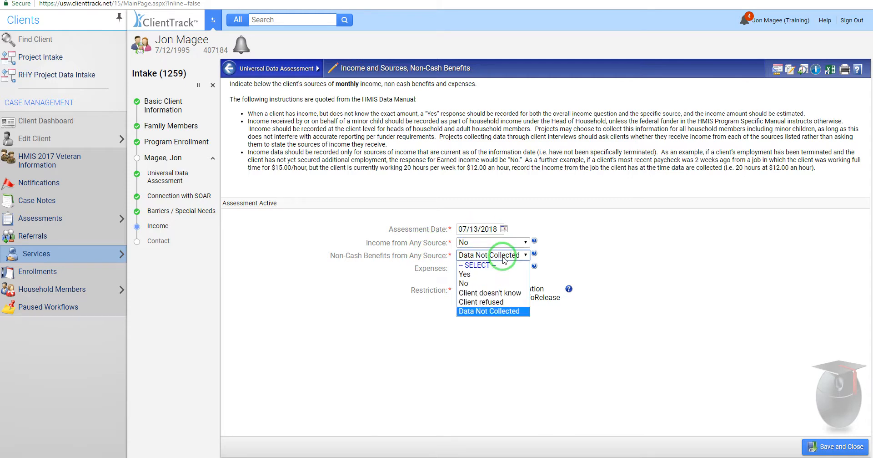
pyautogui.click(466, 283)
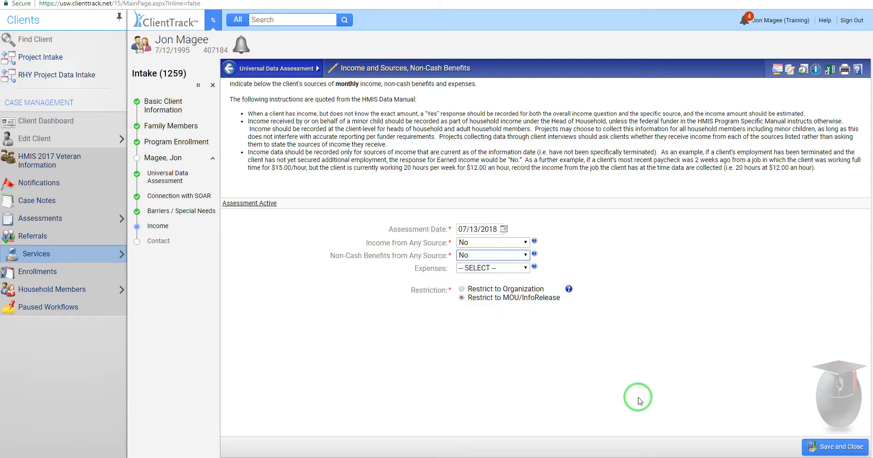
pyautogui.click(827, 448)
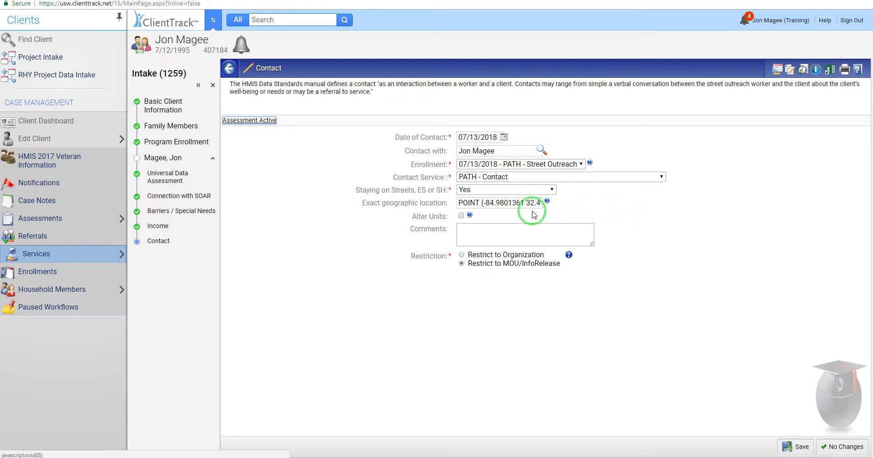
# Step: Save the Contact form and finish the intake workflow
pyautogui.click(801, 448)
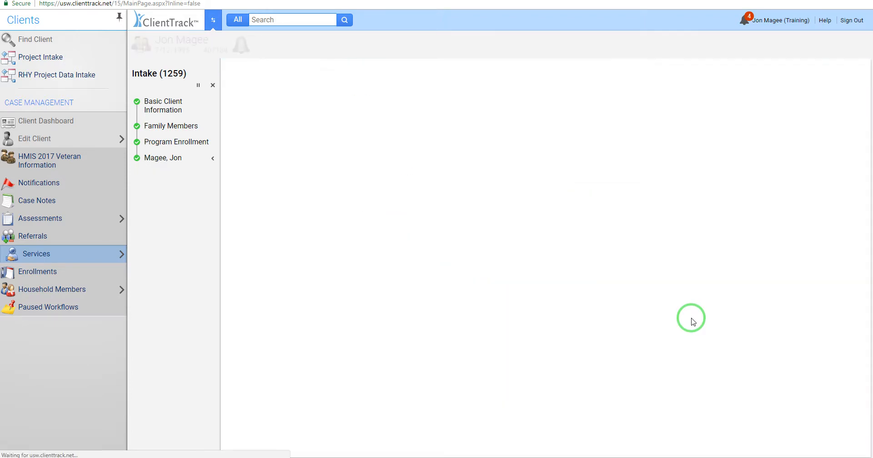
pyautogui.click(264, 106)
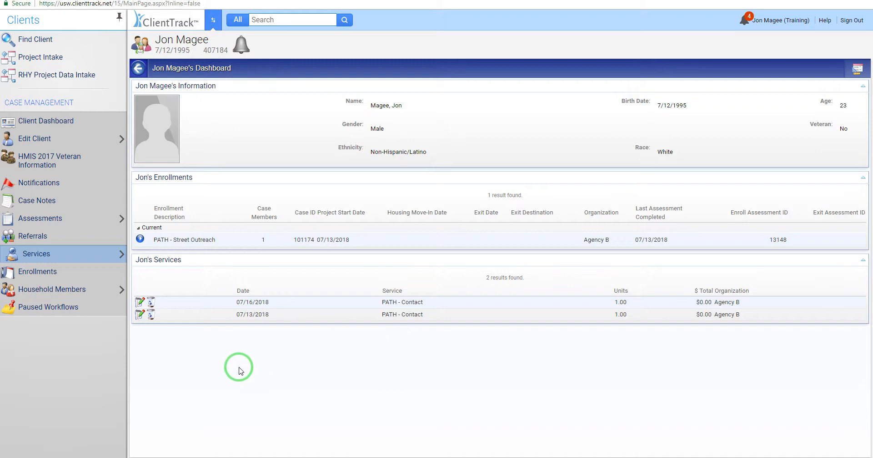
pyautogui.click(140, 238)
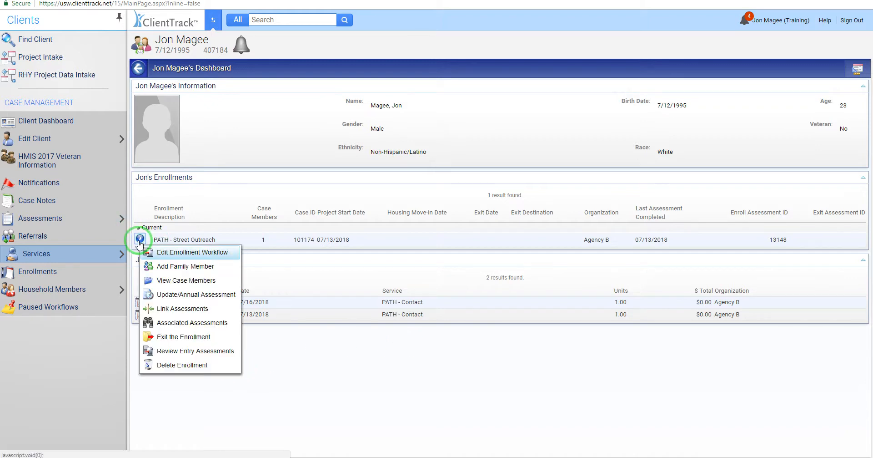
pyautogui.click(174, 253)
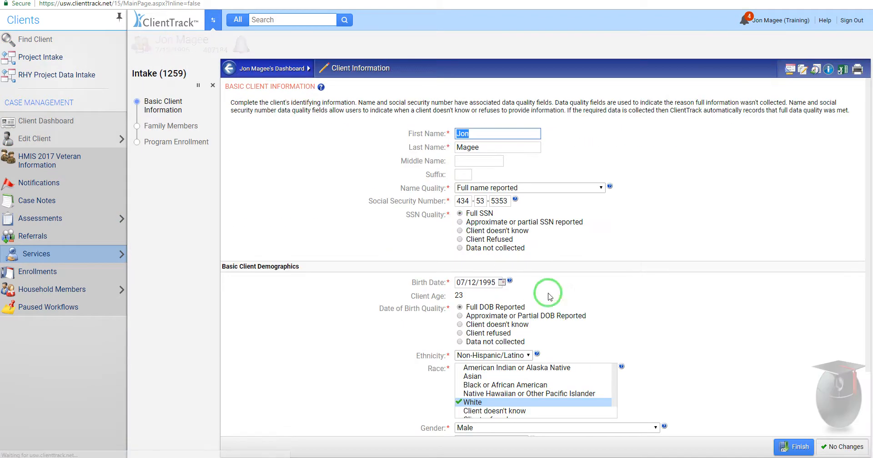
pyautogui.click(842, 446)
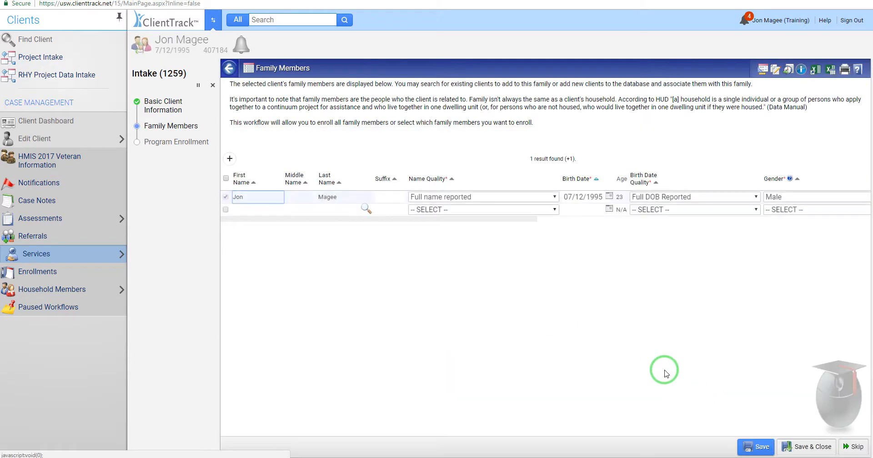
pyautogui.click(857, 447)
pyautogui.click(566, 284)
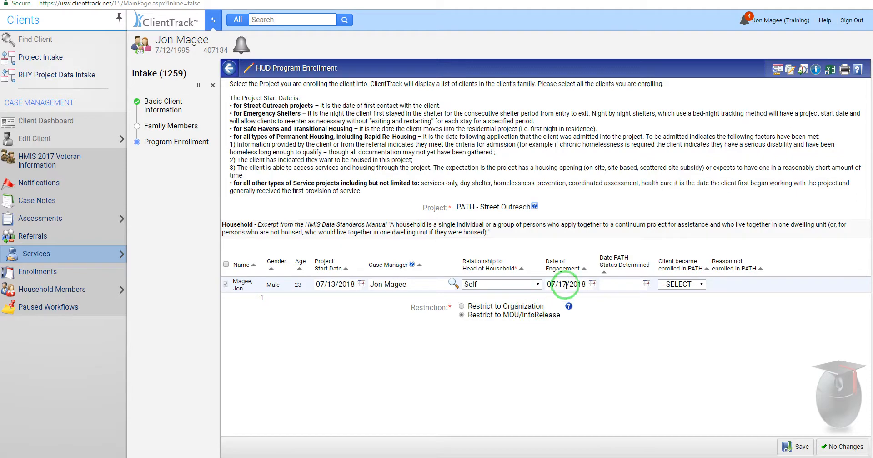
pyautogui.click(213, 85)
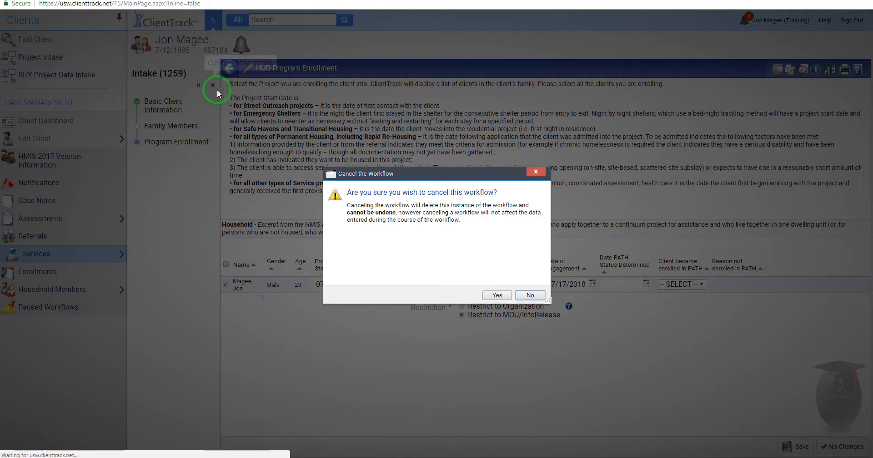
pyautogui.click(509, 276)
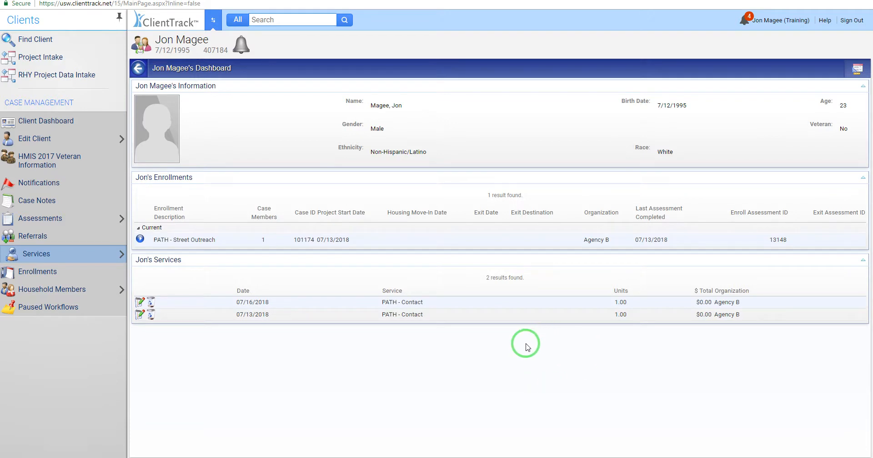
pyautogui.click(113, 253)
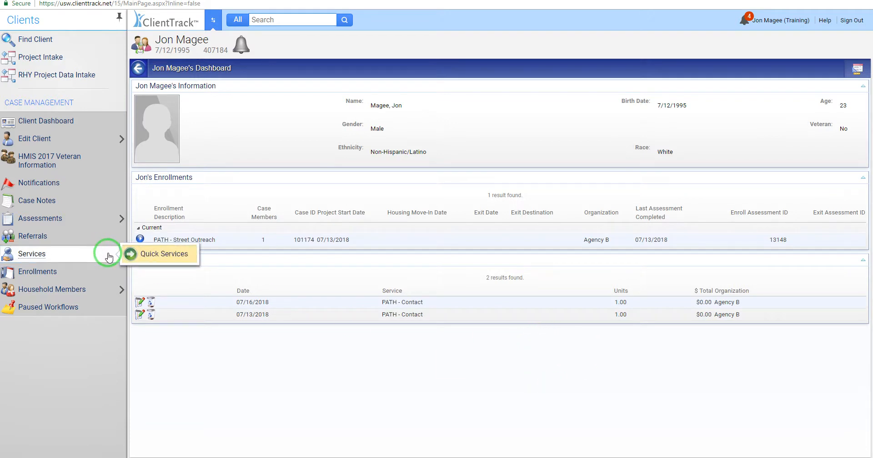
# Step: Start a 07/17/2018 quick service for the PATH - Street Outreach enrollment and PATH - Street Outreach/SSO grant
pyautogui.click(165, 257)
pyautogui.click(444, 117)
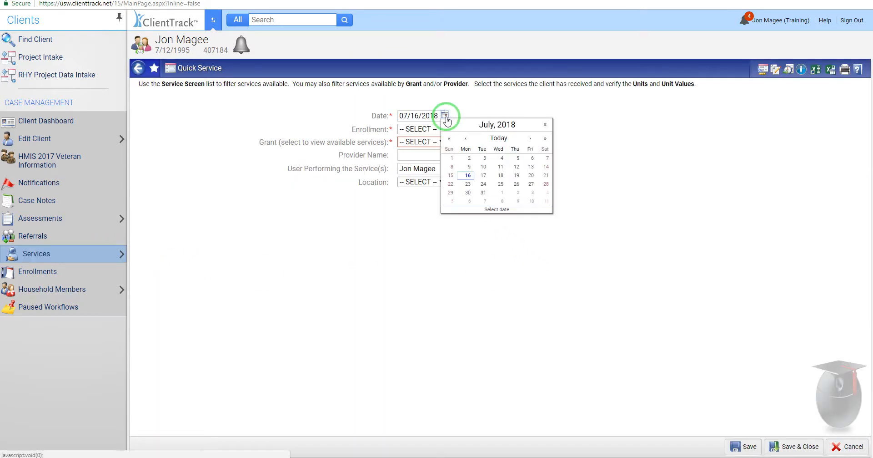
pyautogui.click(484, 175)
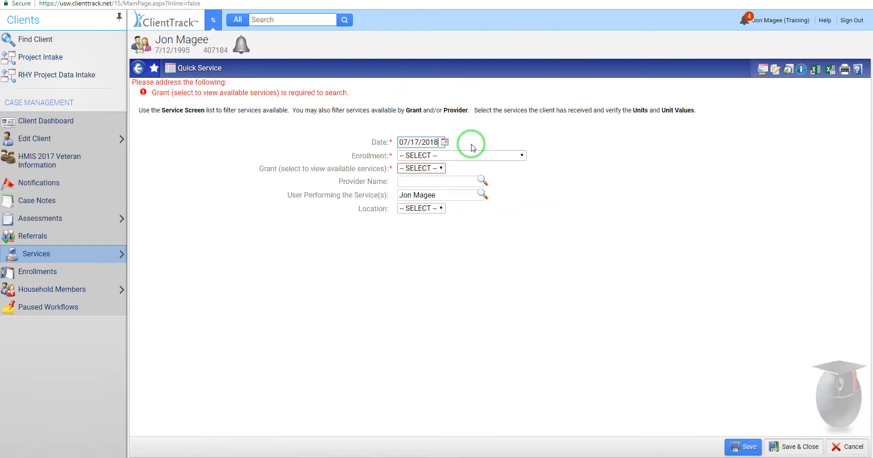
pyautogui.click(466, 157)
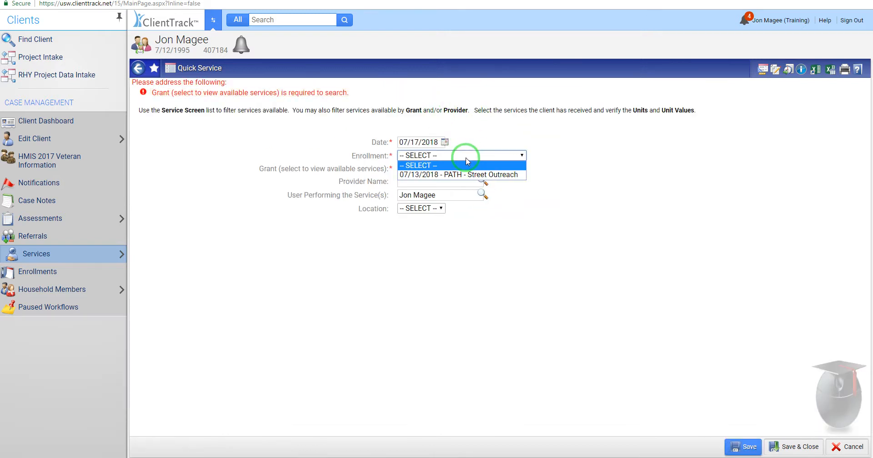
pyautogui.click(466, 175)
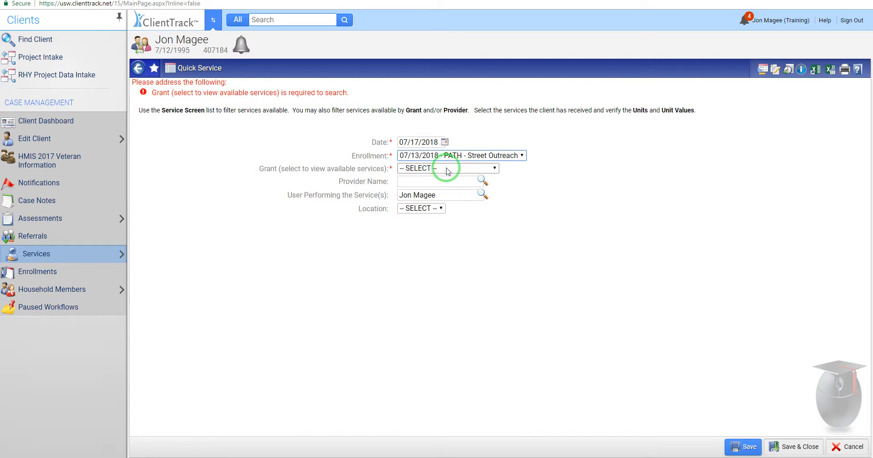
pyautogui.click(451, 170)
pyautogui.click(443, 187)
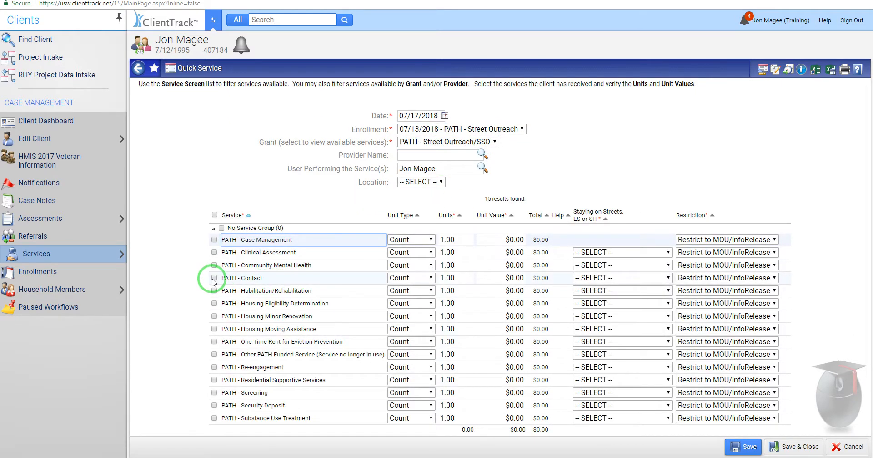
# Step: Tick PATH - Contact with staying on streets Yes and save the quick service
pyautogui.click(214, 278)
pyautogui.click(653, 277)
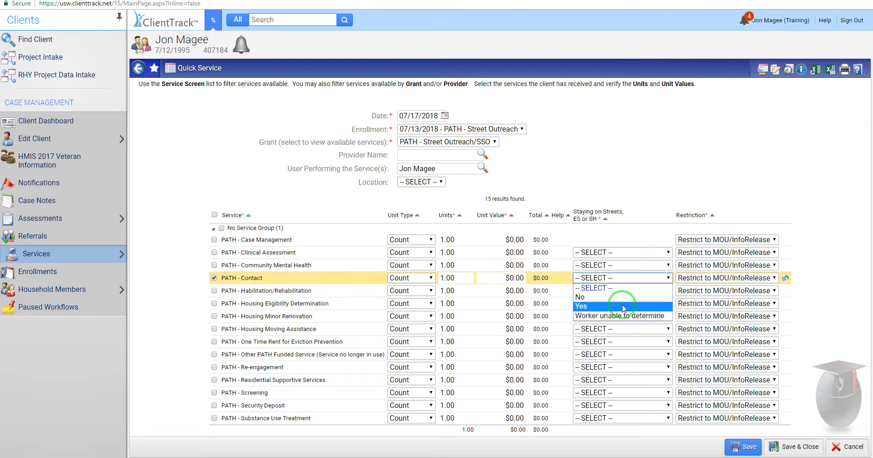
pyautogui.click(624, 306)
pyautogui.click(801, 446)
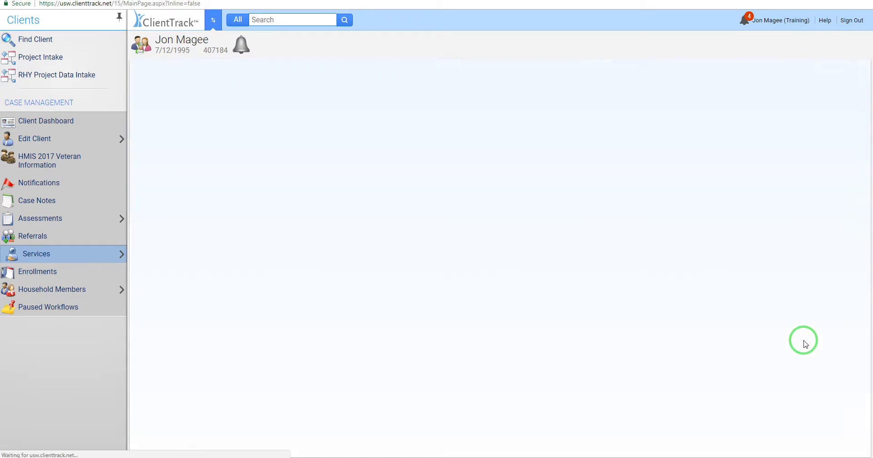
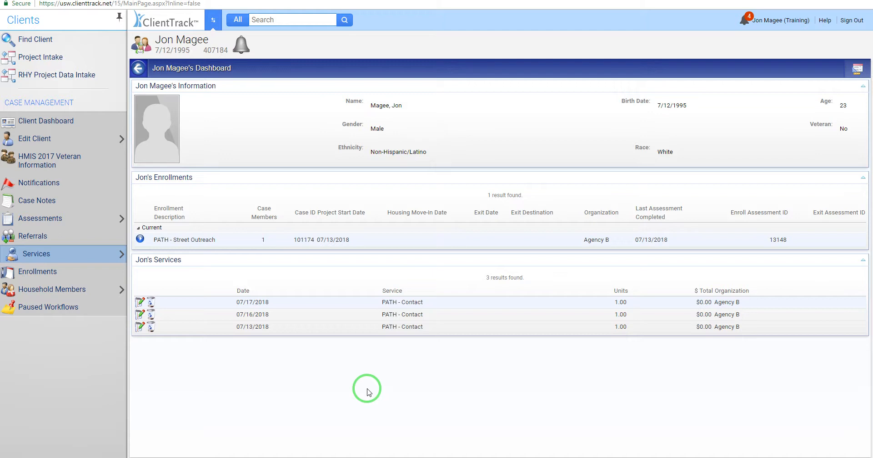
# Step: Begin an Update/Annual Assessment for the PATH - Street Outreach enrollment, leaving the enrollment details unchanged
pyautogui.click(141, 239)
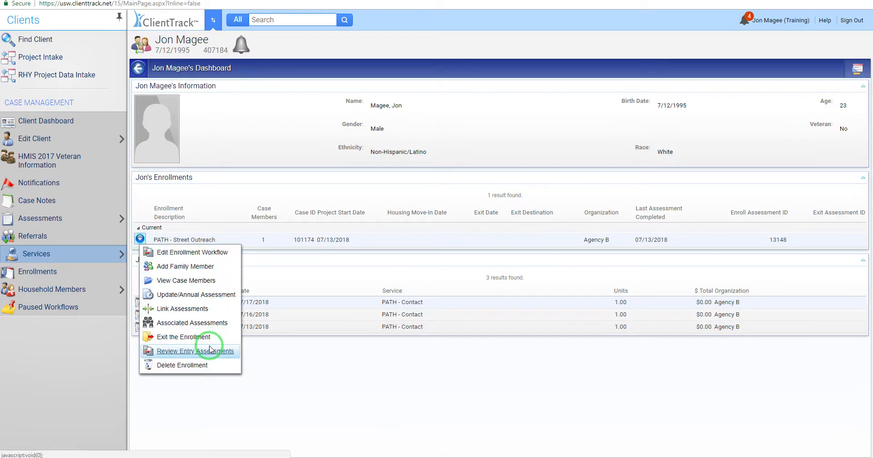
pyautogui.click(180, 295)
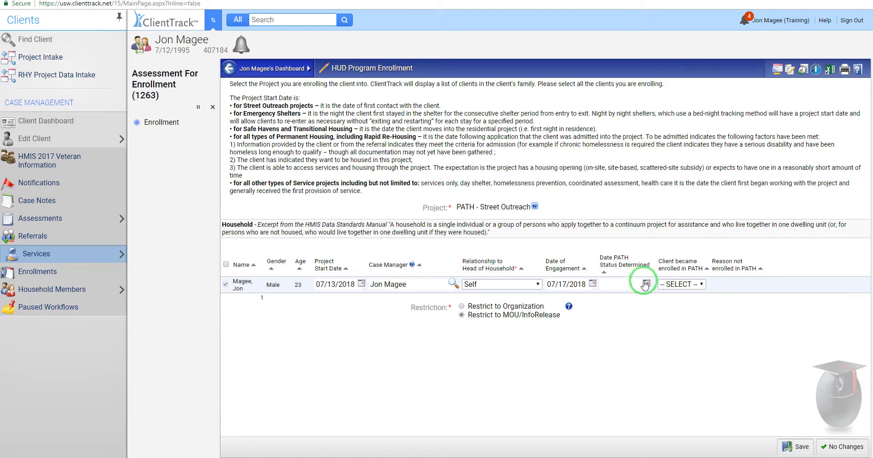
pyautogui.click(846, 446)
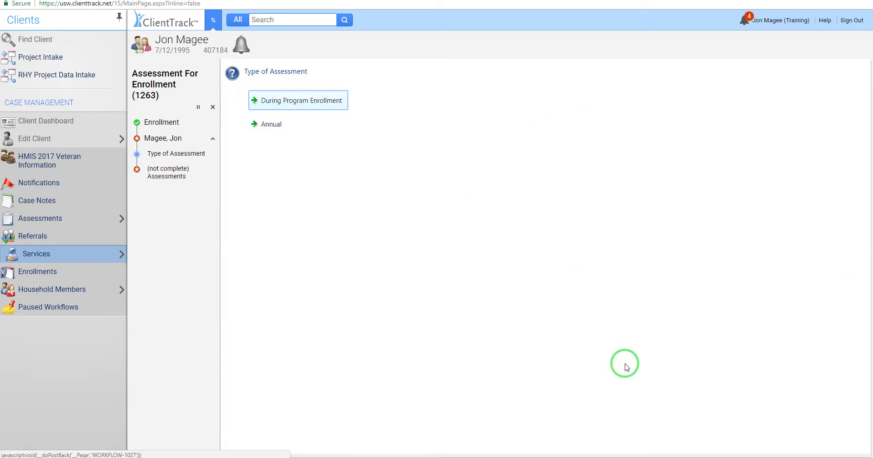
# Step: Start a During Program Enrollment assessment with health insurance No, and default SOAR Connection to Yes
pyautogui.click(290, 104)
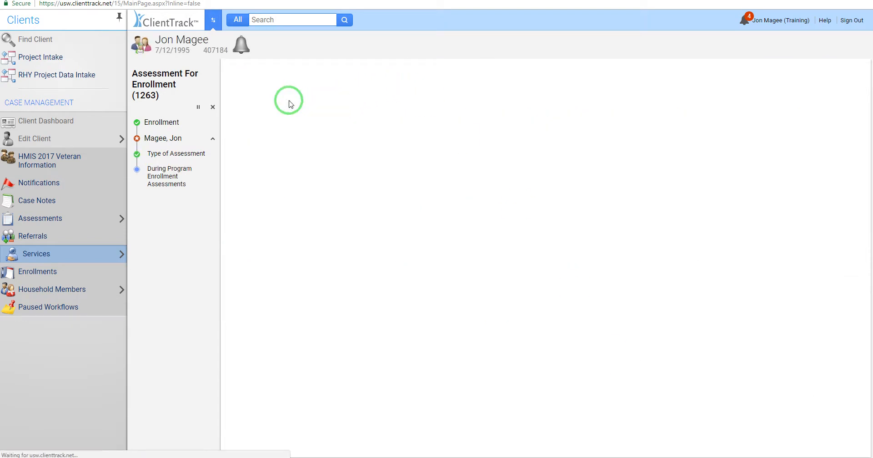
pyautogui.scroll(-1, 731, 194)
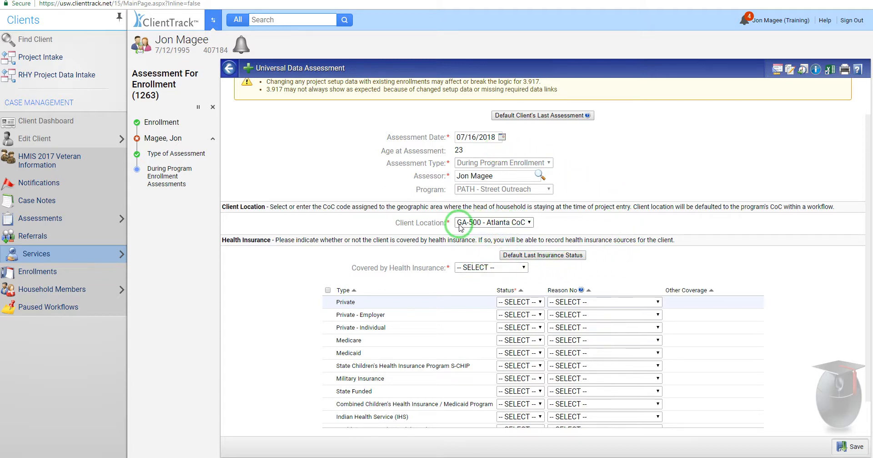
pyautogui.click(545, 256)
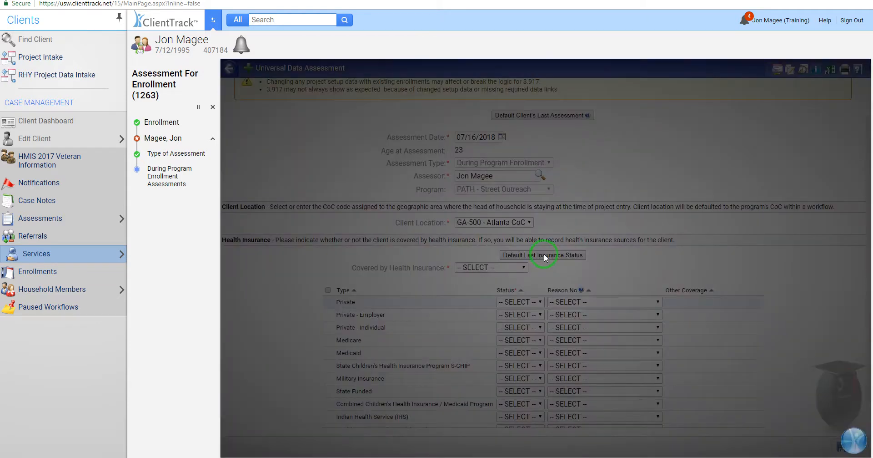
pyautogui.scroll(-1, 629, 287)
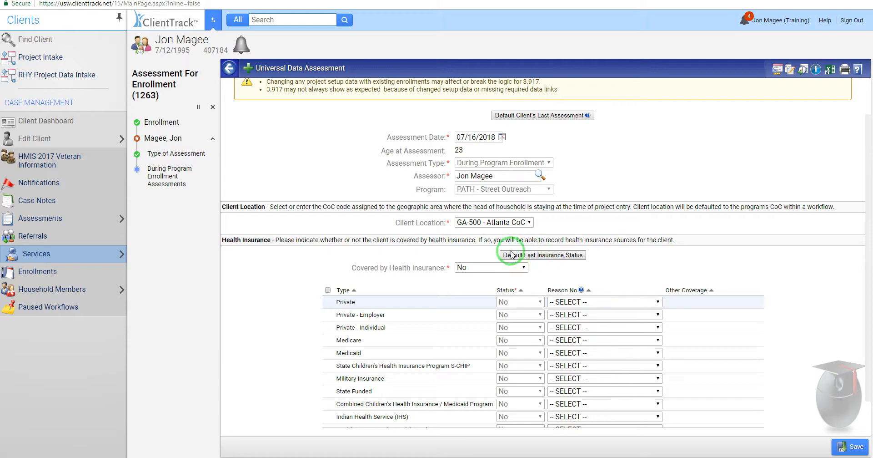
pyautogui.click(851, 446)
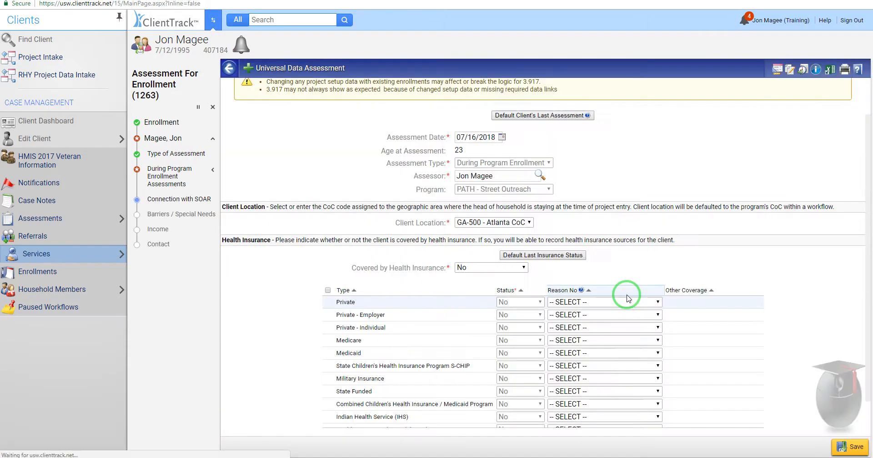
pyautogui.click(529, 115)
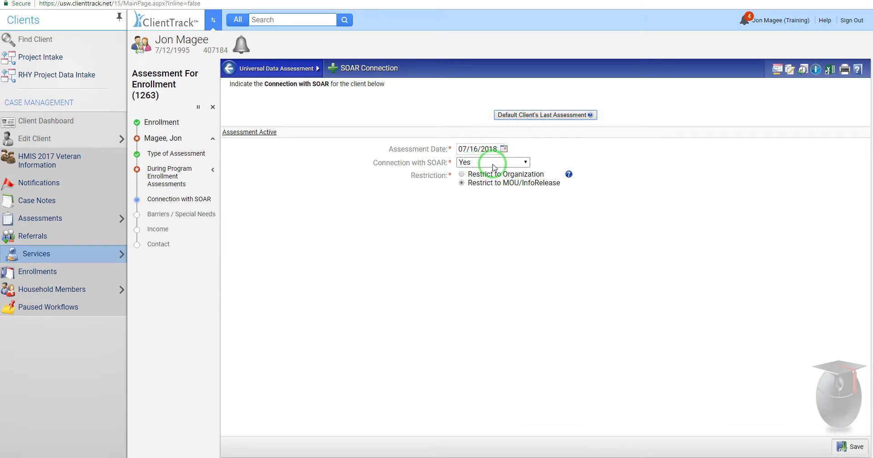
# Step: Save the SOAR answer and unchanged barriers, then load the client's previous income answers
pyautogui.click(851, 446)
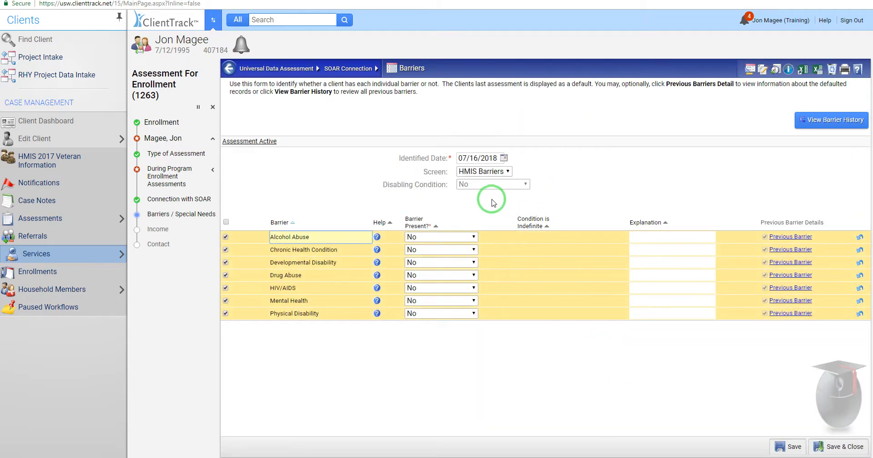
pyautogui.click(842, 445)
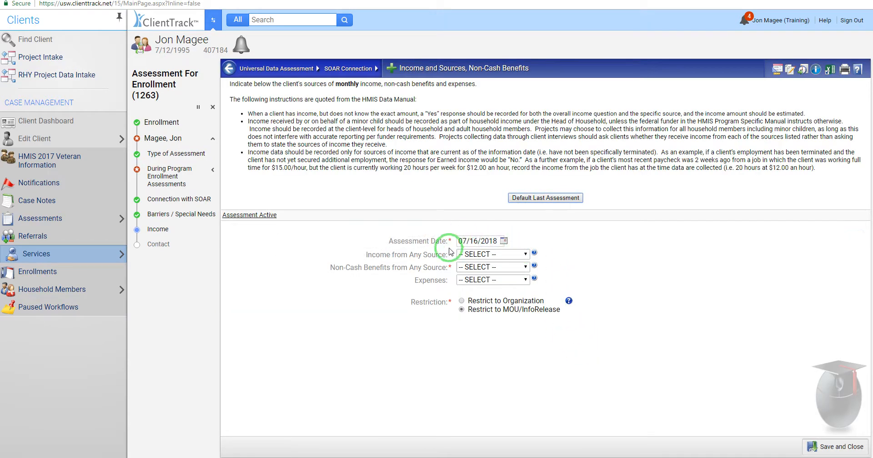
pyautogui.click(508, 253)
pyautogui.click(547, 199)
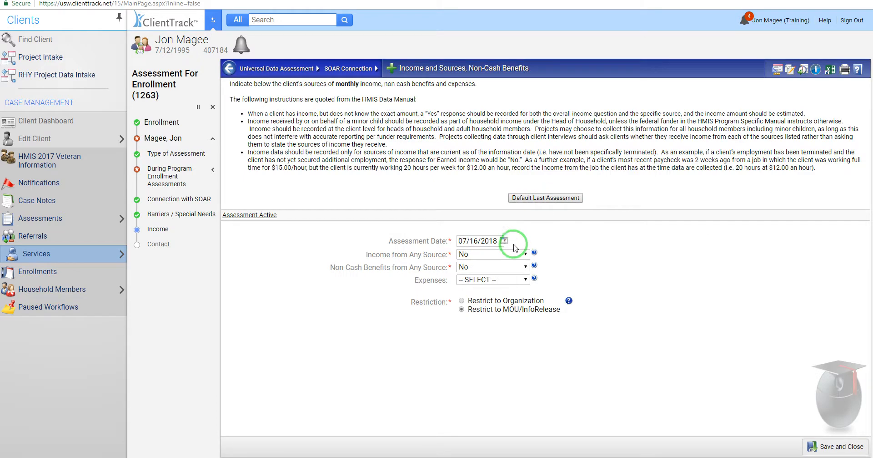
# Step: Set income from any source to Yes with $200 monthly earned income and save
pyautogui.click(510, 255)
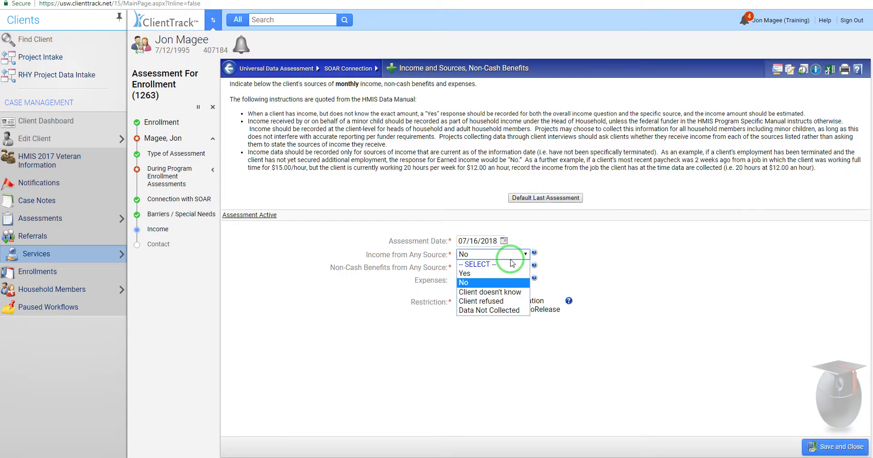
pyautogui.click(498, 273)
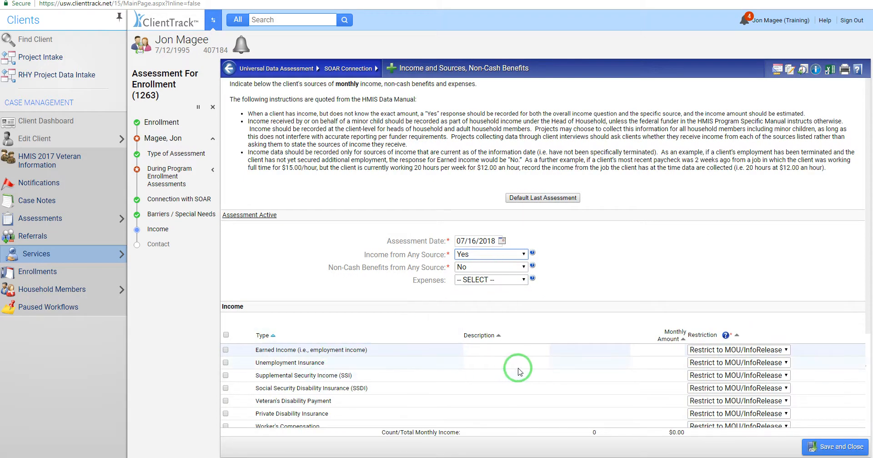
pyautogui.click(667, 351)
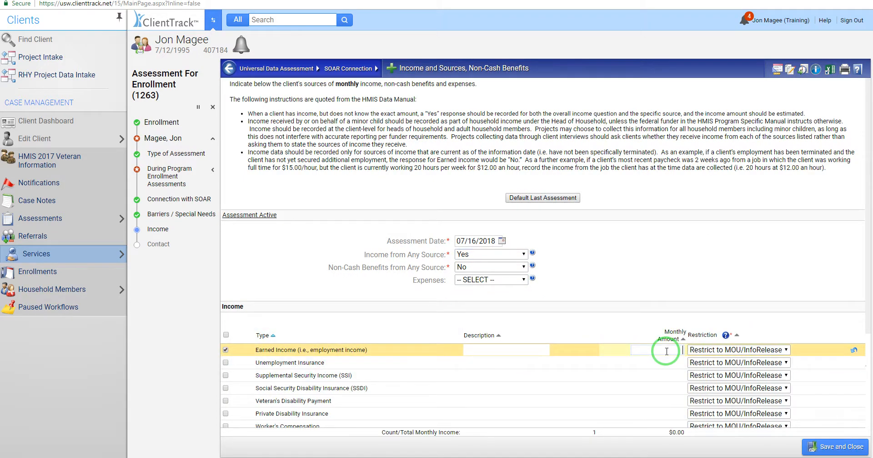
pyautogui.write('200')
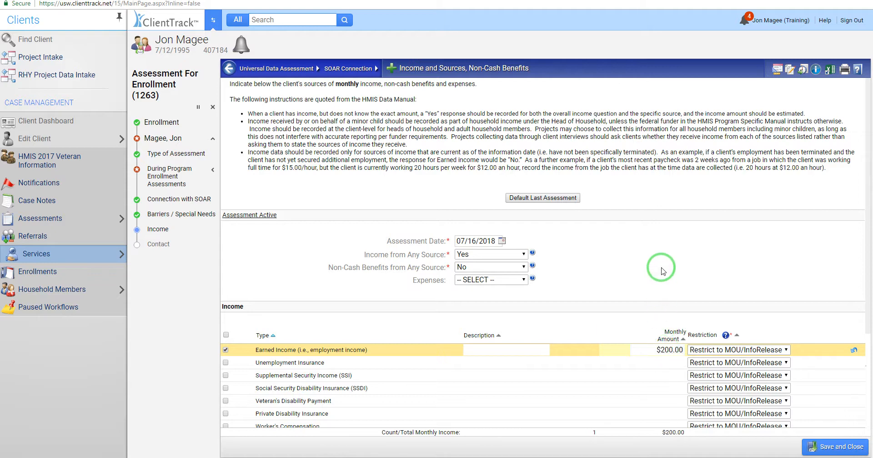
pyautogui.click(817, 440)
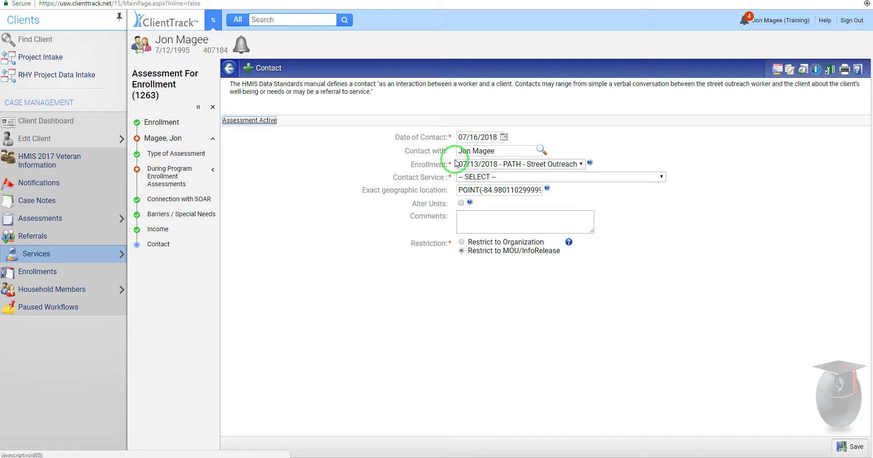
# Step: Record a 07/16/2018 PATH - Contact service with staying on streets Yes, then finish the assessment
pyautogui.click(121, 254)
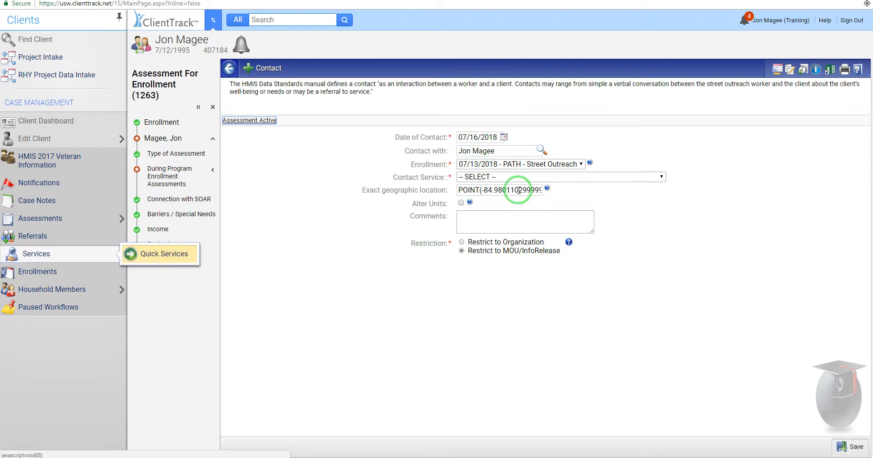
pyautogui.click(496, 177)
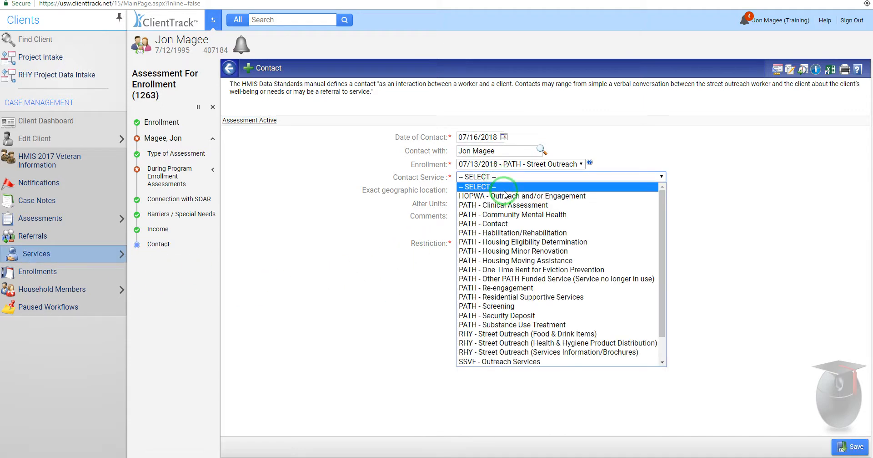
pyautogui.click(503, 224)
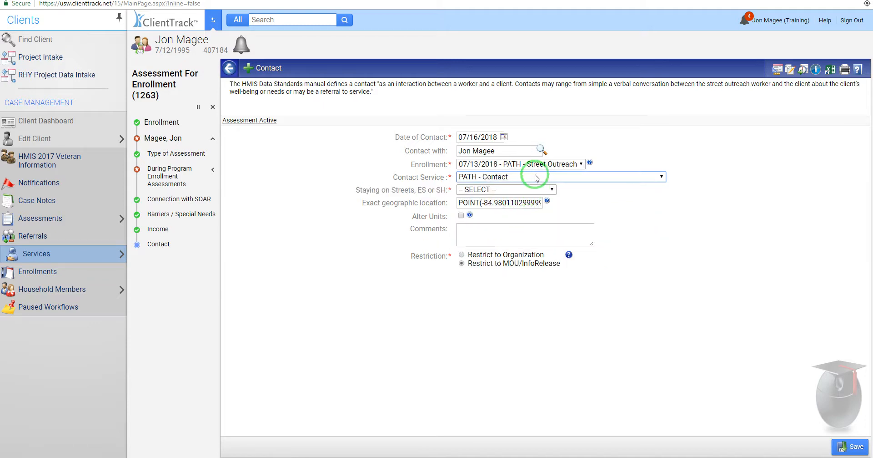
pyautogui.click(495, 189)
pyautogui.click(485, 215)
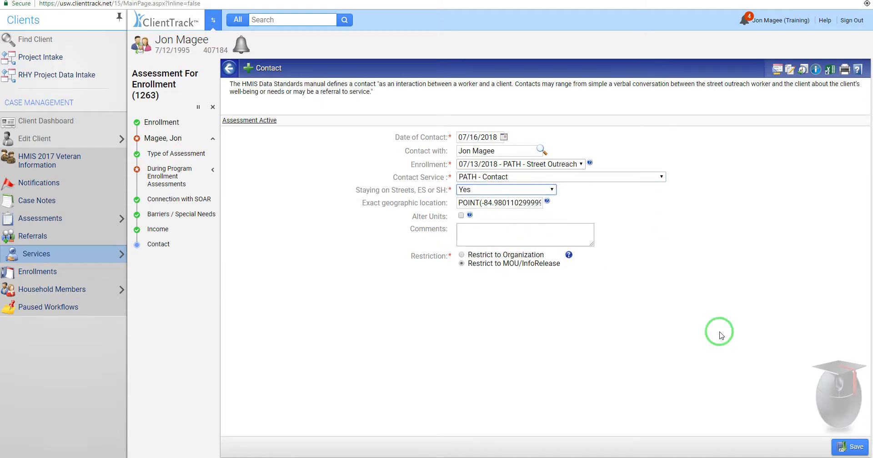
pyautogui.click(842, 452)
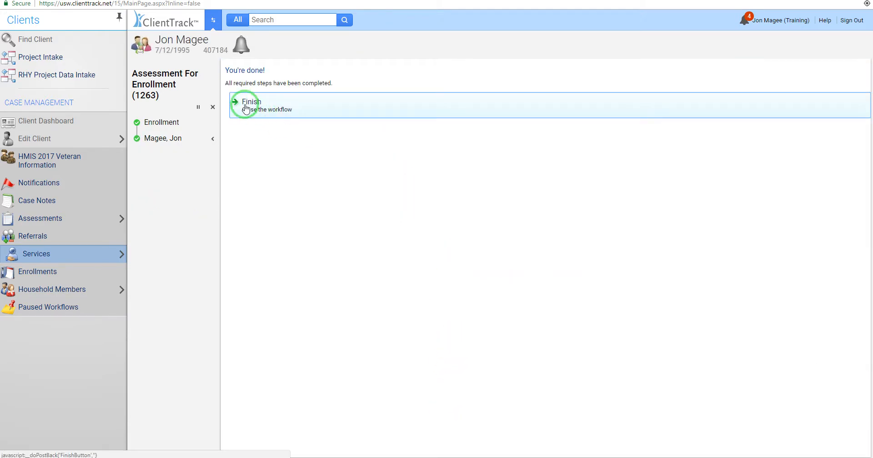
pyautogui.click(246, 108)
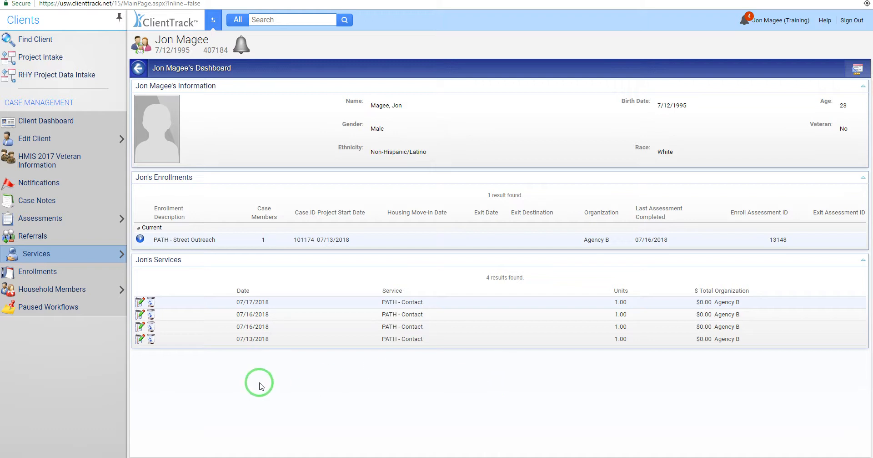
pyautogui.click(140, 239)
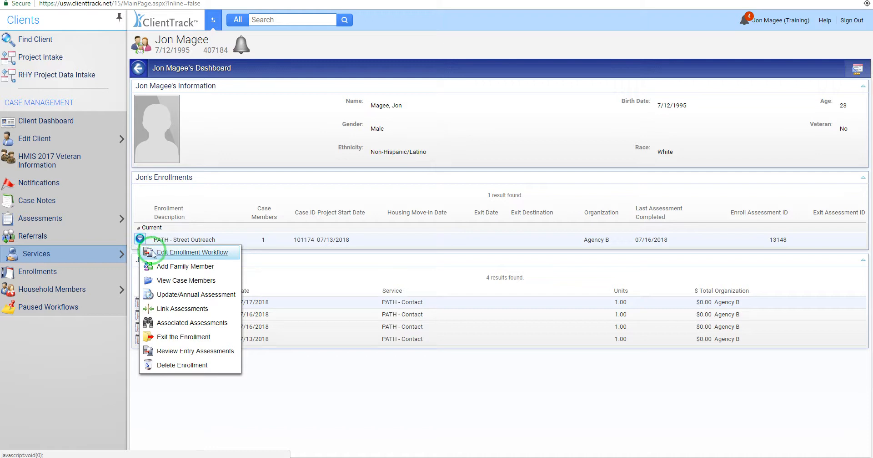
# Step: Edit the enrollment, keeping client and family details, and set the PATH status date to 07/20/2018
pyautogui.click(194, 253)
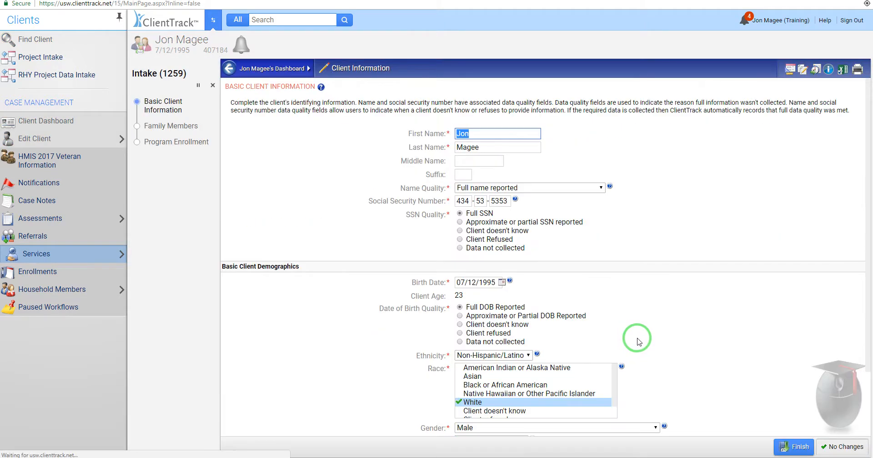
pyautogui.click(835, 446)
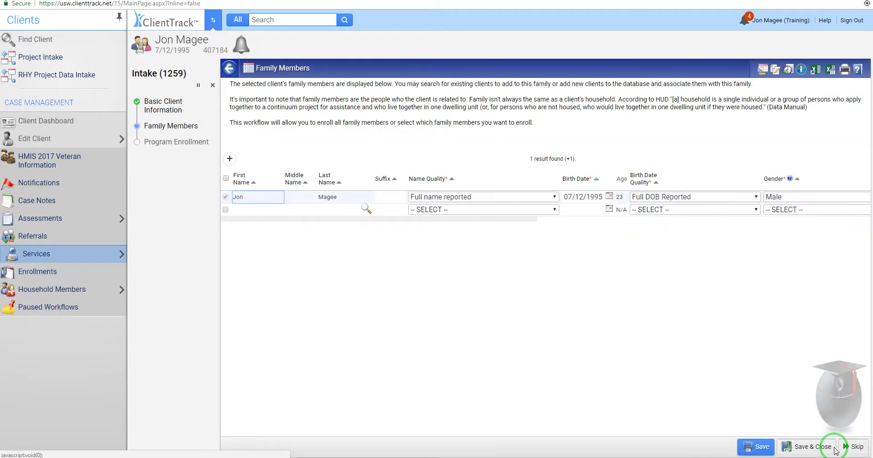
pyautogui.click(851, 446)
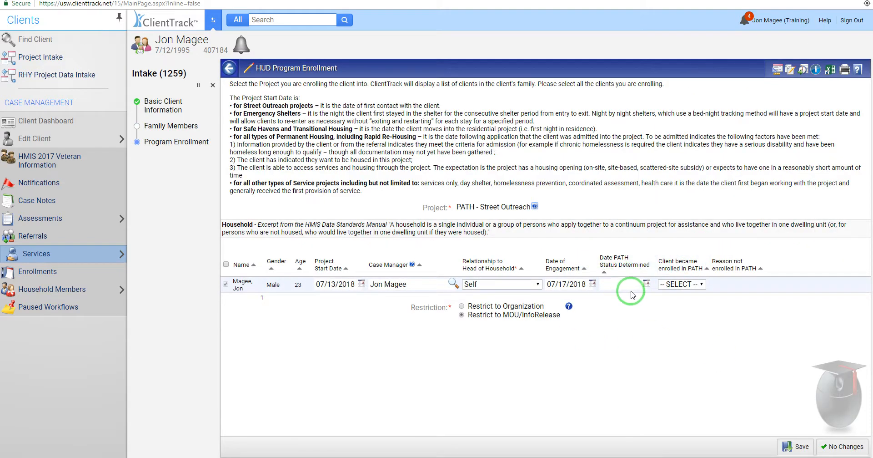
pyautogui.click(646, 283)
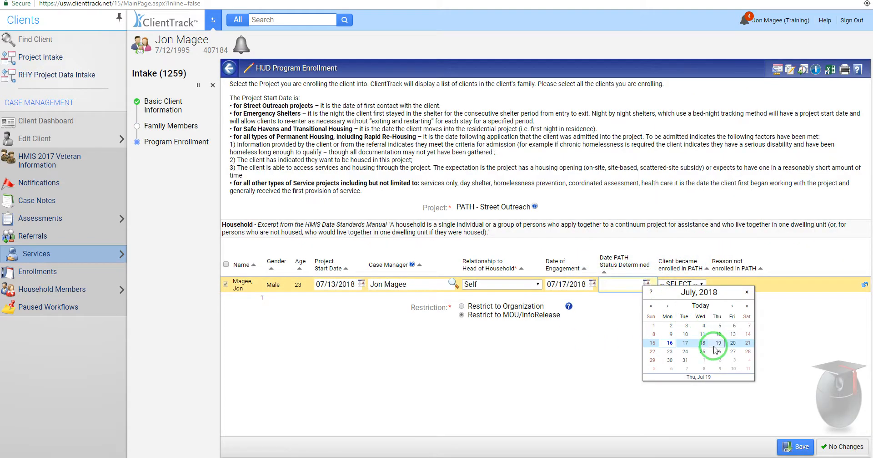
pyautogui.click(730, 344)
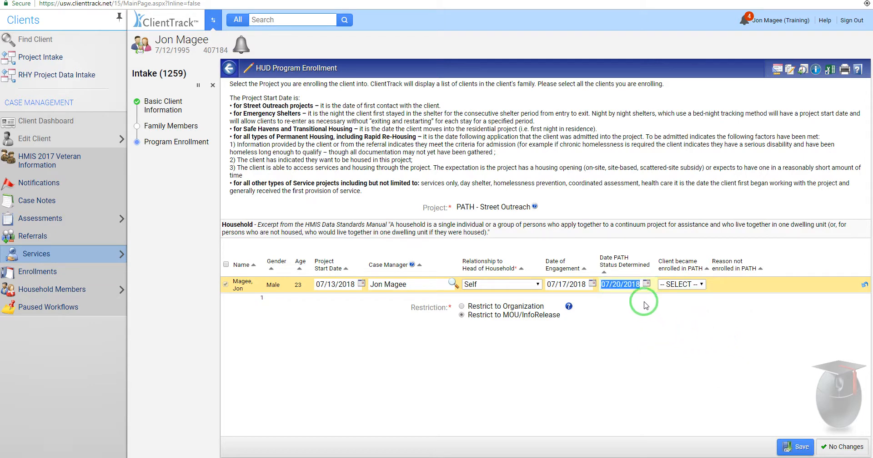
# Step: Set 'Client became enrolled in PATH' to Yes after briefly trying No, and save
pyautogui.click(631, 280)
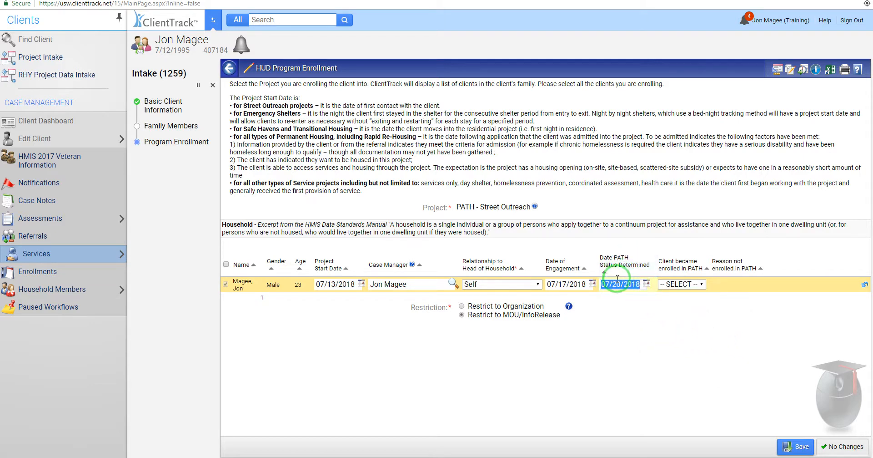
pyautogui.click(681, 283)
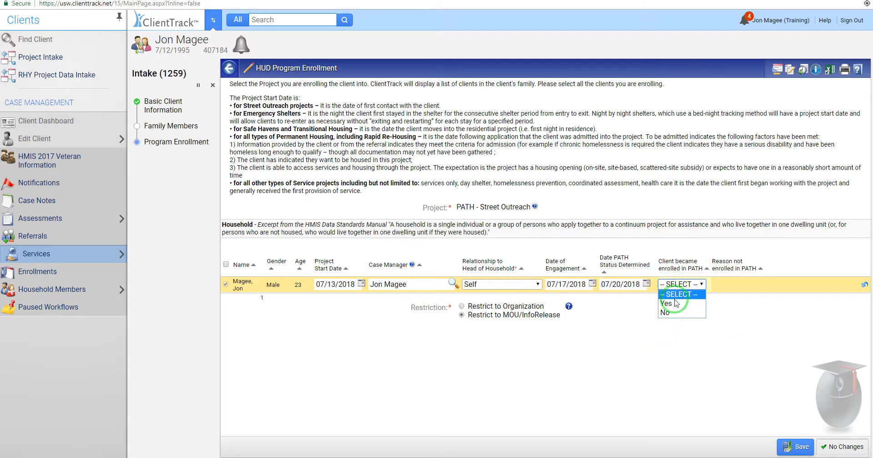
pyautogui.click(678, 304)
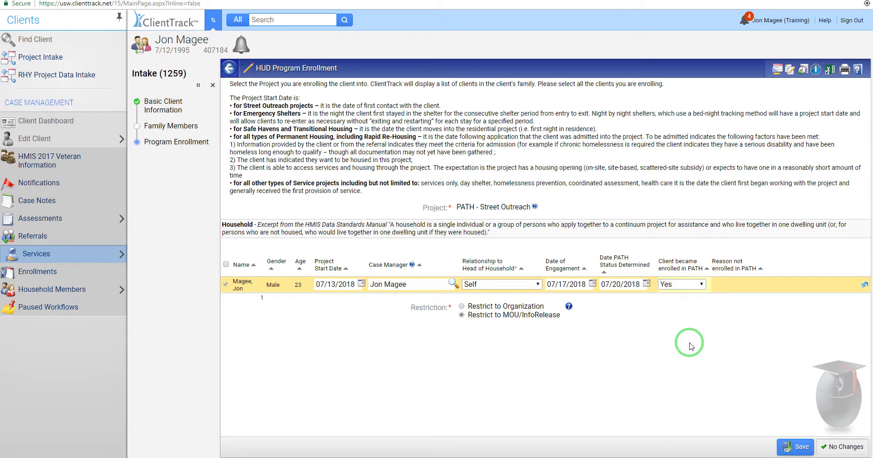
pyautogui.click(689, 285)
pyautogui.click(674, 314)
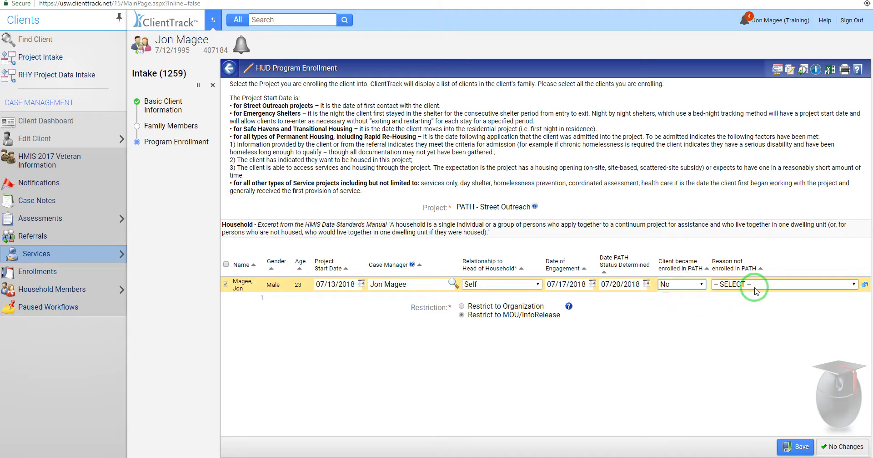
pyautogui.click(753, 284)
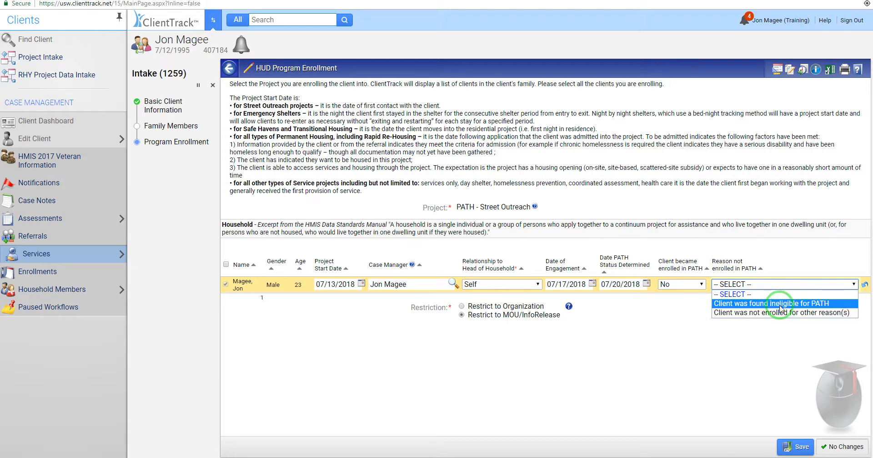
pyautogui.click(697, 321)
pyautogui.click(697, 287)
pyautogui.click(681, 302)
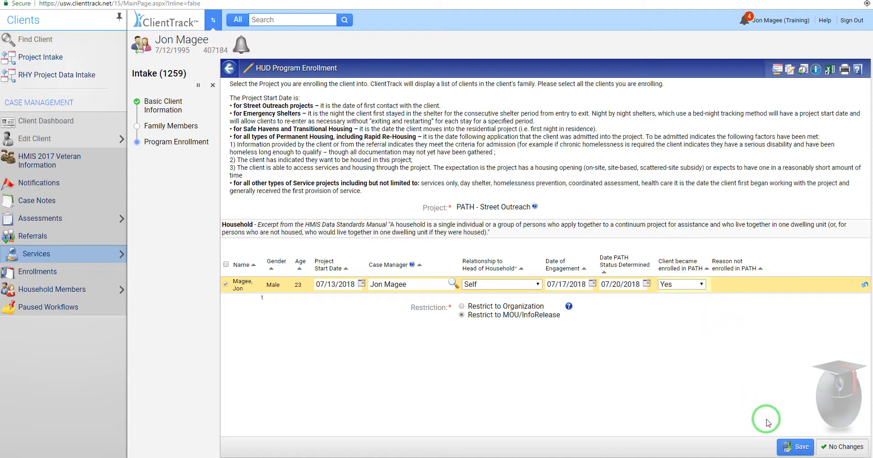
pyautogui.click(797, 447)
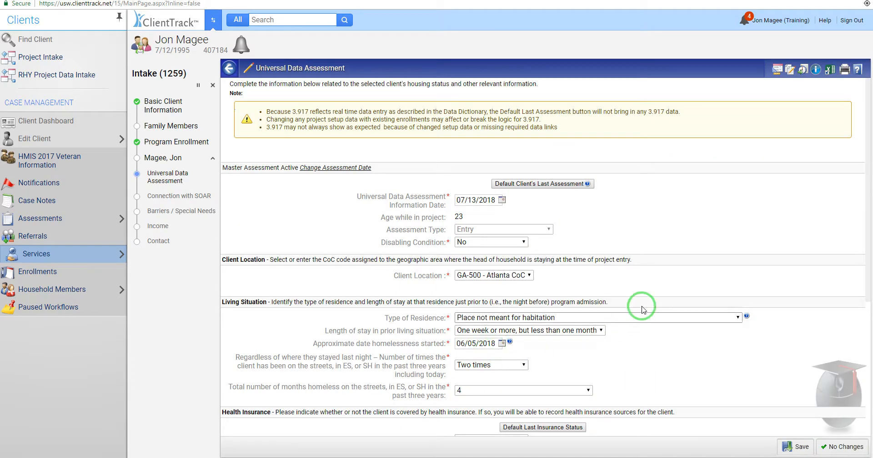
# Step: Review the Universal Data Assessment page and cancel the intake workflow
pyautogui.scroll(-2, 569, 213)
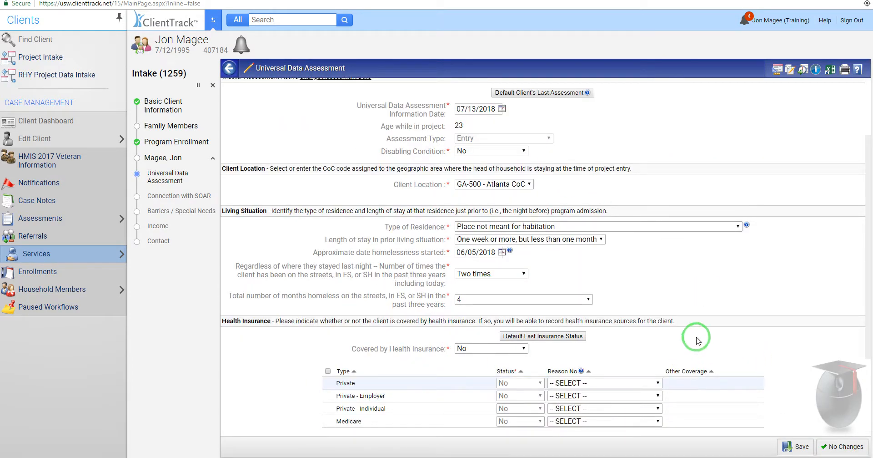
pyautogui.scroll(1, 646, 332)
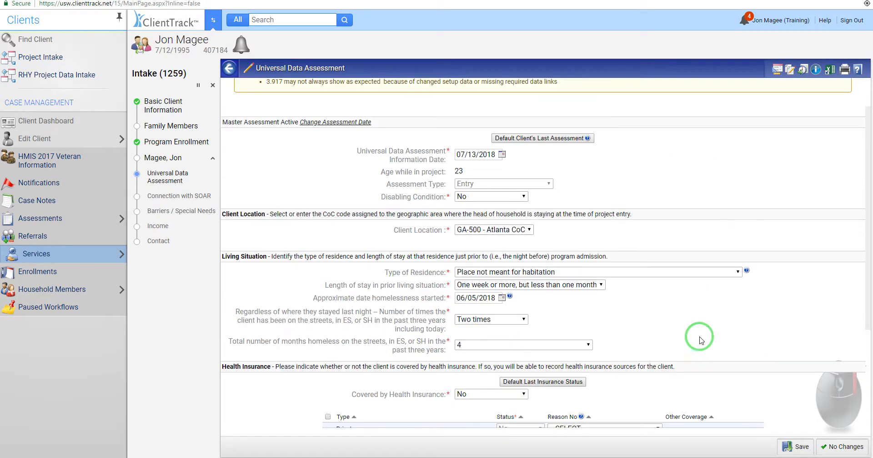
pyautogui.click(216, 88)
# Step: Confirm cancelling the workflow and return to the client's dashboard
pyautogui.click(506, 275)
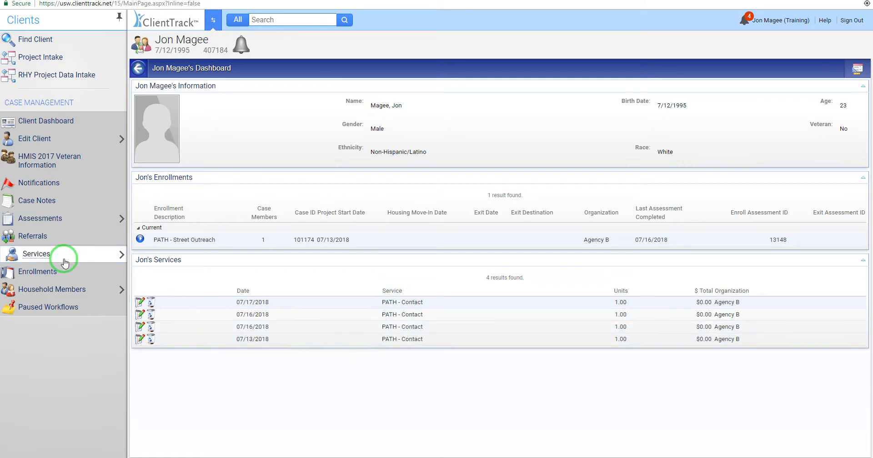
pyautogui.click(58, 253)
# Step: Add a 07/20/2018 PATH - Contact quick service on the Street Outreach enrollment and SSO grant, staying on streets Yes
pyautogui.click(135, 256)
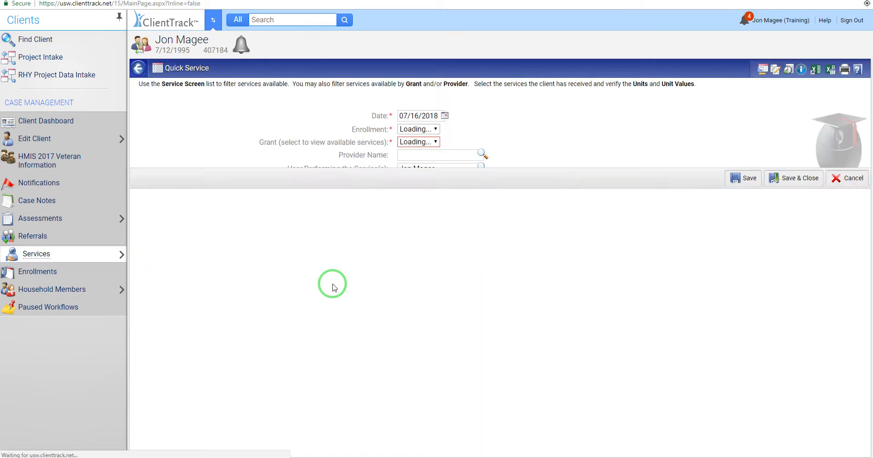
pyautogui.click(445, 115)
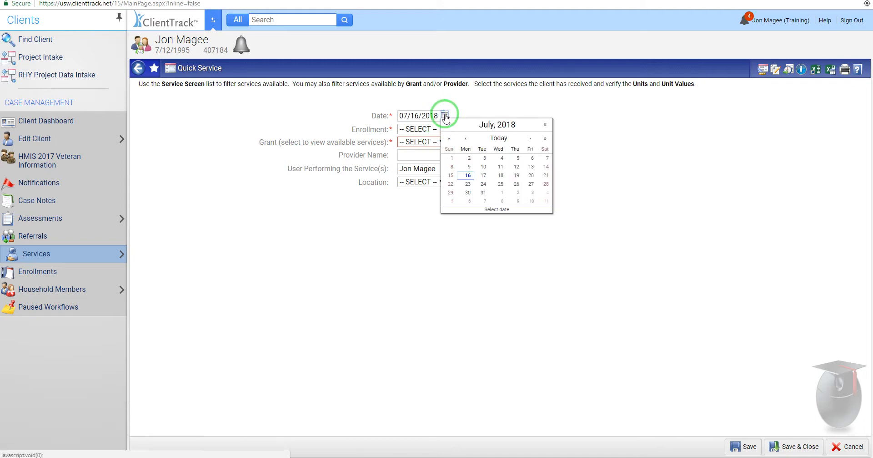
pyautogui.click(531, 175)
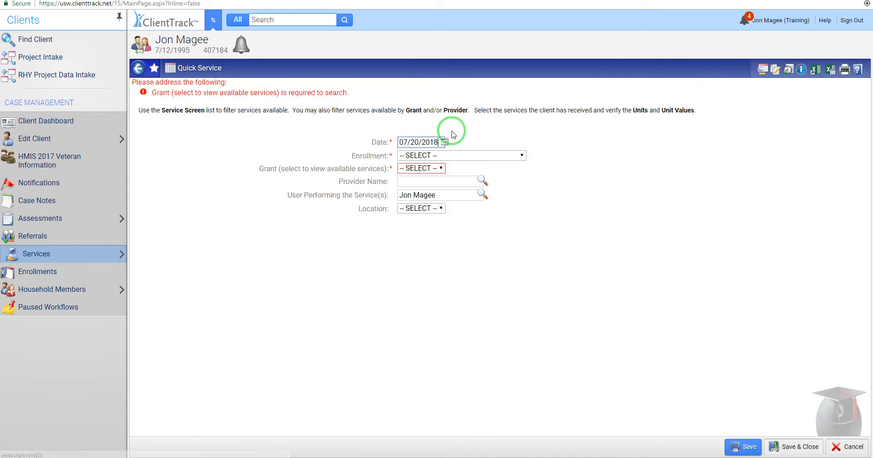
pyautogui.click(460, 156)
pyautogui.click(453, 174)
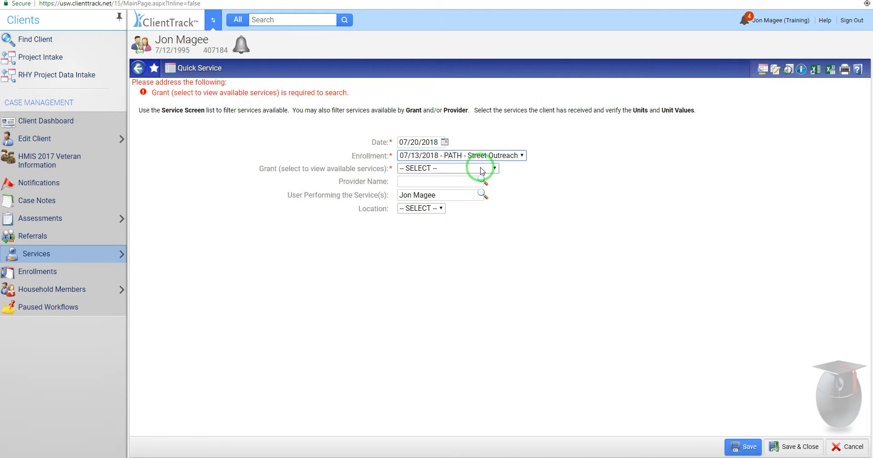
pyautogui.click(483, 170)
pyautogui.click(455, 187)
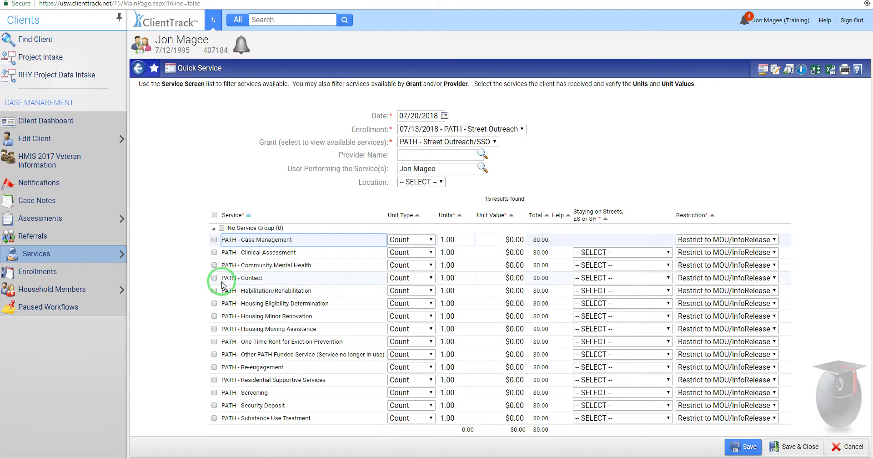
pyautogui.click(214, 278)
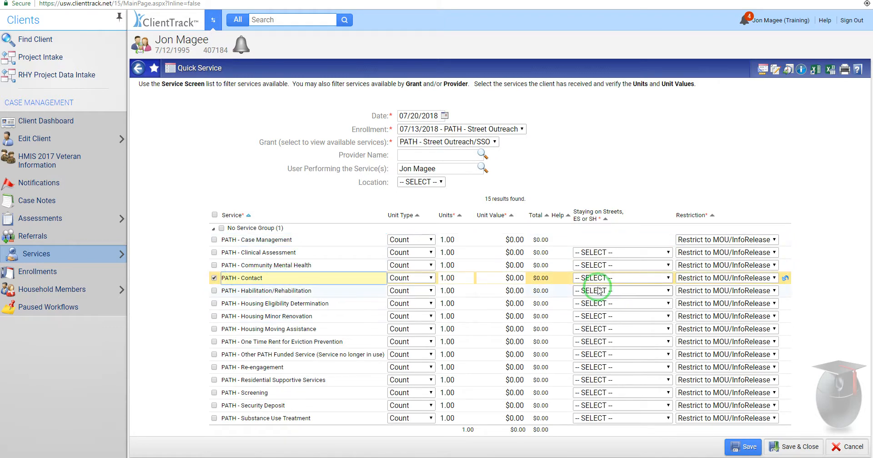
pyautogui.click(612, 278)
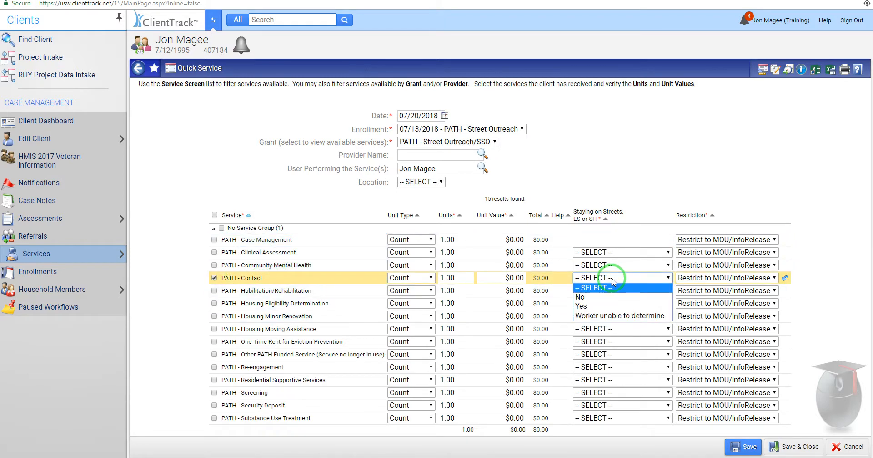
pyautogui.click(602, 305)
pyautogui.click(794, 446)
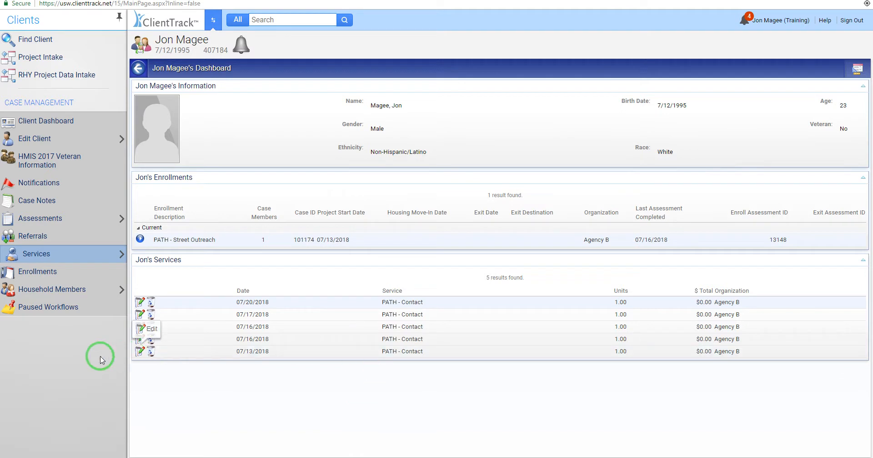
# Step: Add a 07/23/2018 PATH - Clinical Assessment quick service on the Street Outreach/SSO grant, staying on streets Yes
pyautogui.moveTo(72, 257)
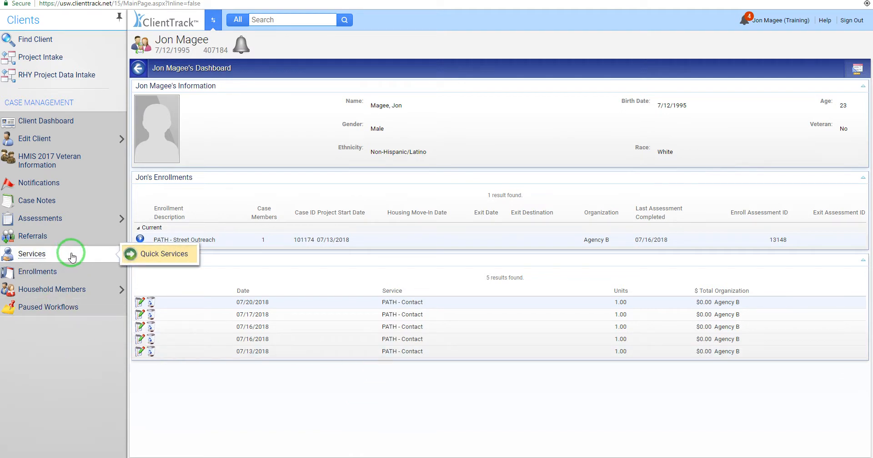
pyautogui.click(173, 254)
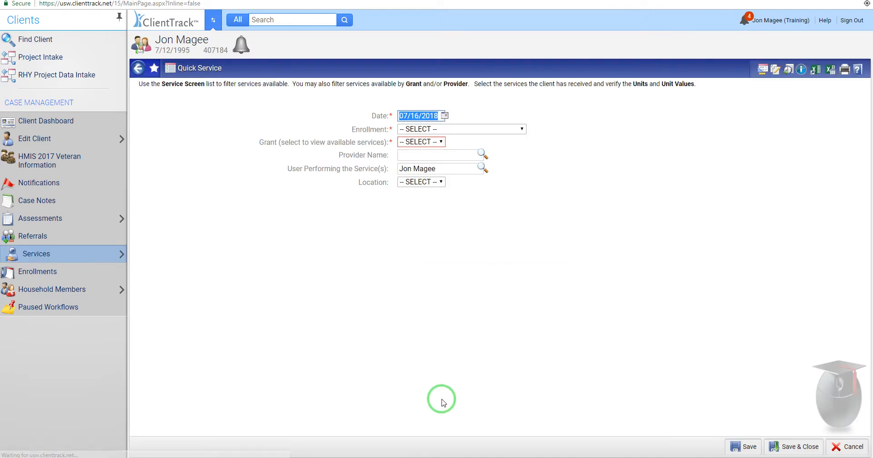
pyautogui.click(445, 116)
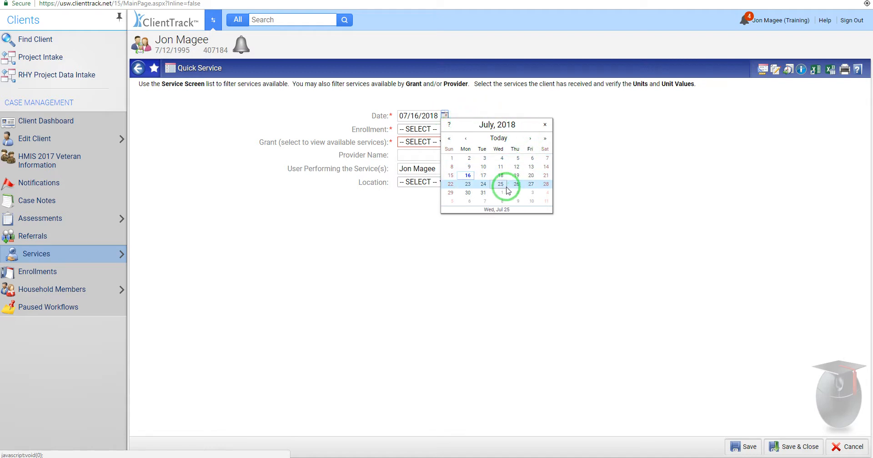
pyautogui.click(469, 185)
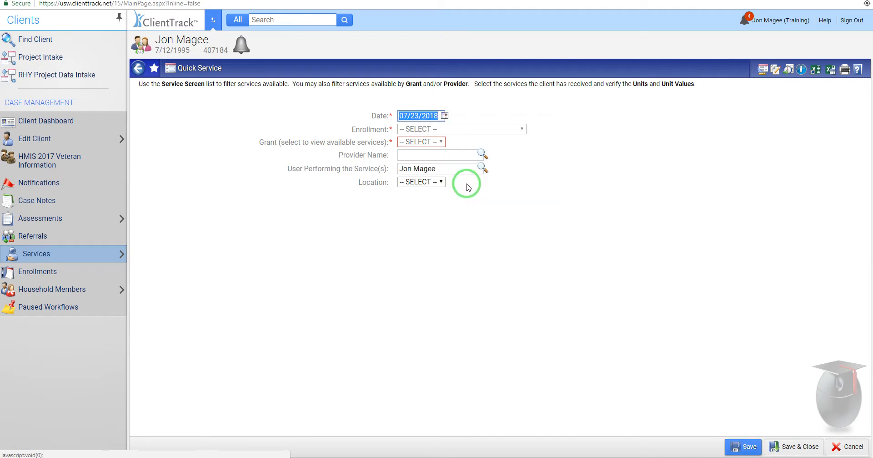
pyautogui.click(461, 156)
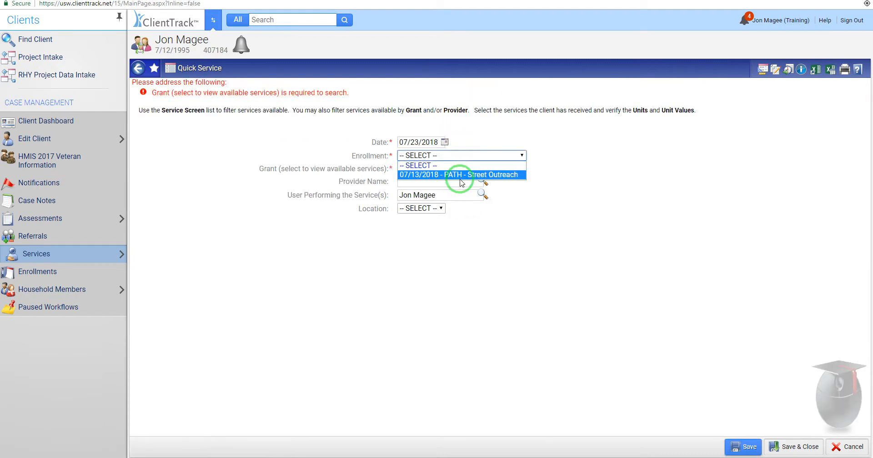
pyautogui.click(462, 174)
pyautogui.click(436, 170)
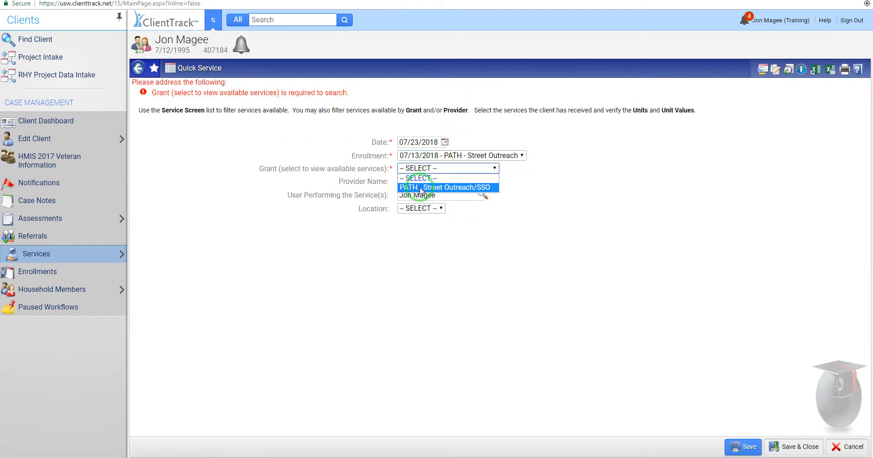
pyautogui.click(460, 189)
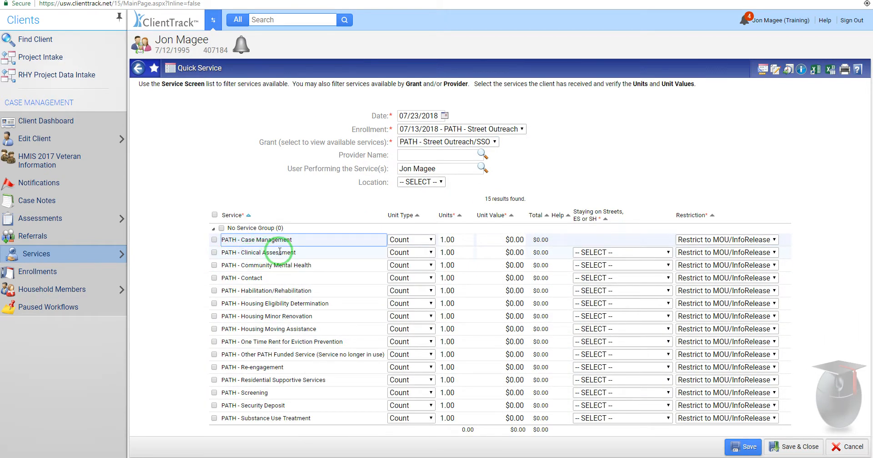
pyautogui.click(214, 253)
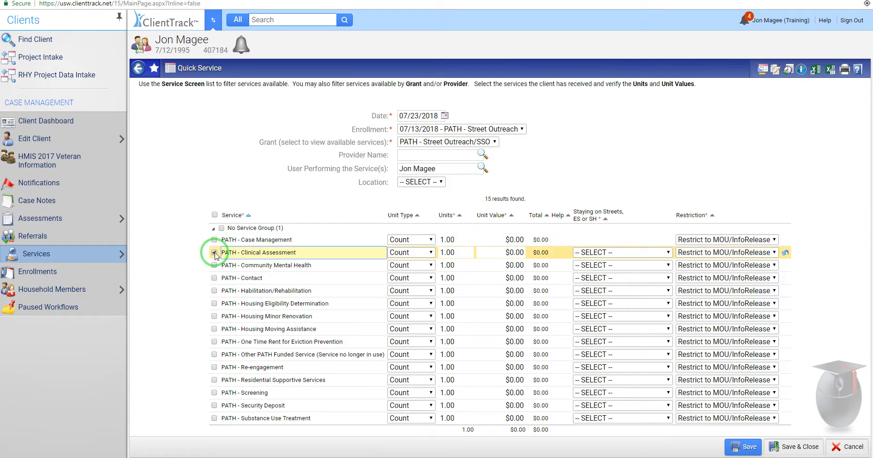
pyautogui.click(633, 252)
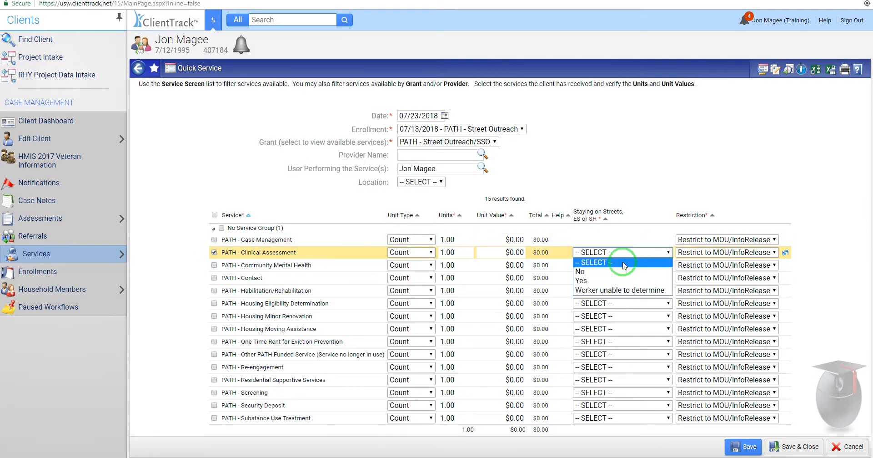
pyautogui.click(605, 280)
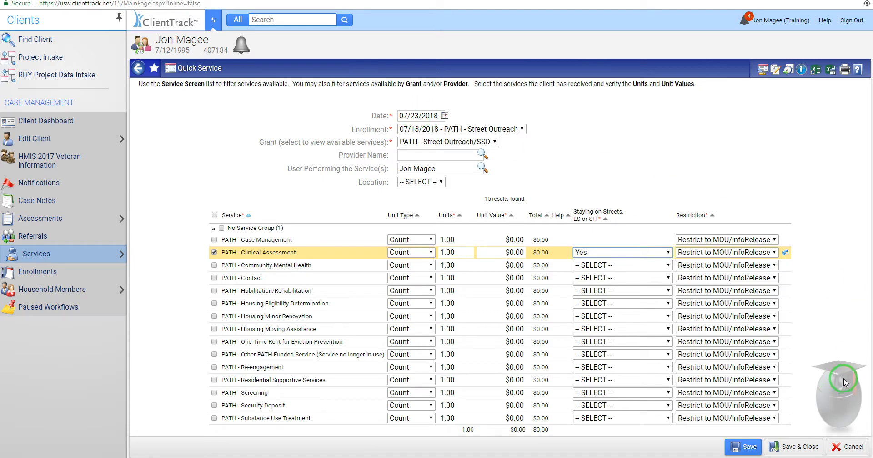
pyautogui.click(792, 447)
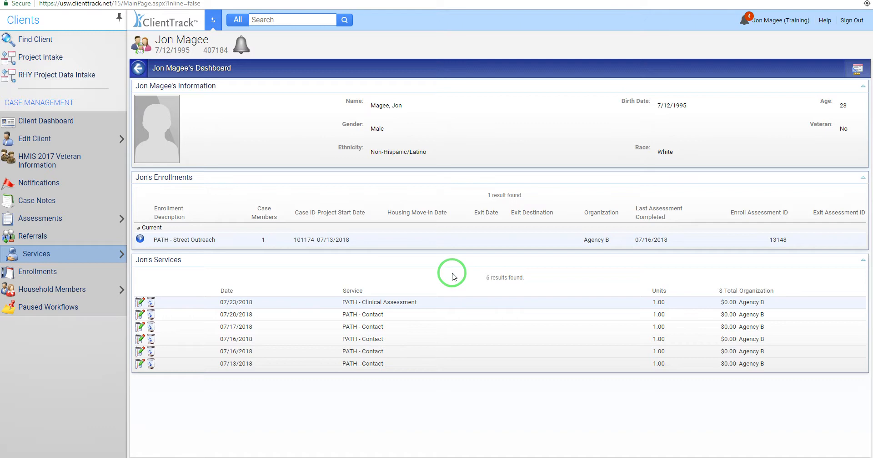
# Step: Start another Quick Service entry from the client's dashboard
pyautogui.click(129, 251)
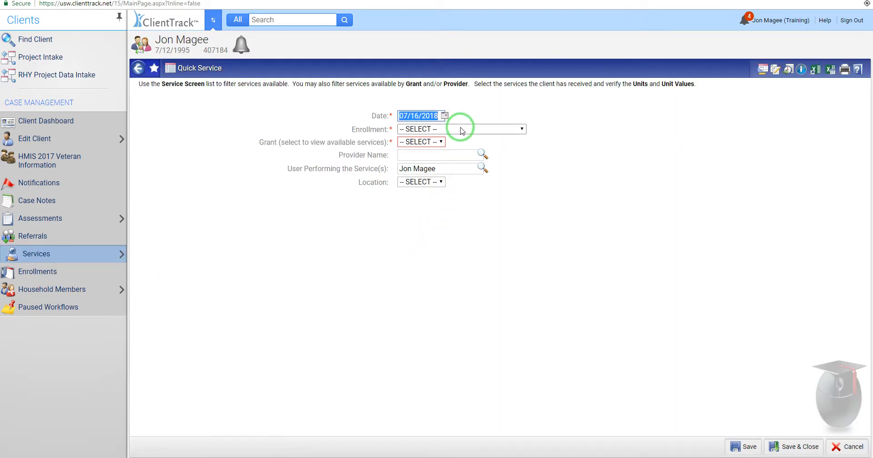
# Step: Choose the 07/13/2018 PATH - Street Outreach enrollment and Street Outreach/SSO grant, then tick PATH - Re-engagement
pyautogui.click(455, 130)
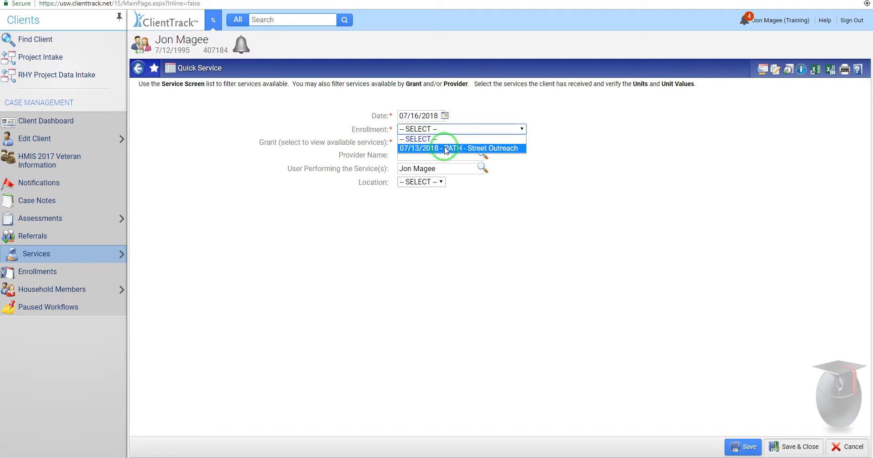
pyautogui.click(445, 149)
pyautogui.click(444, 142)
pyautogui.click(434, 160)
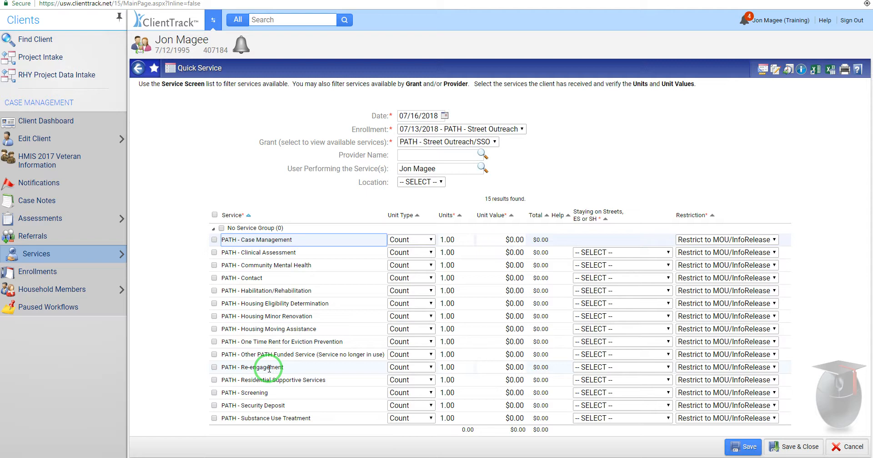
pyautogui.moveTo(221, 366); pyautogui.dragTo(291, 368)
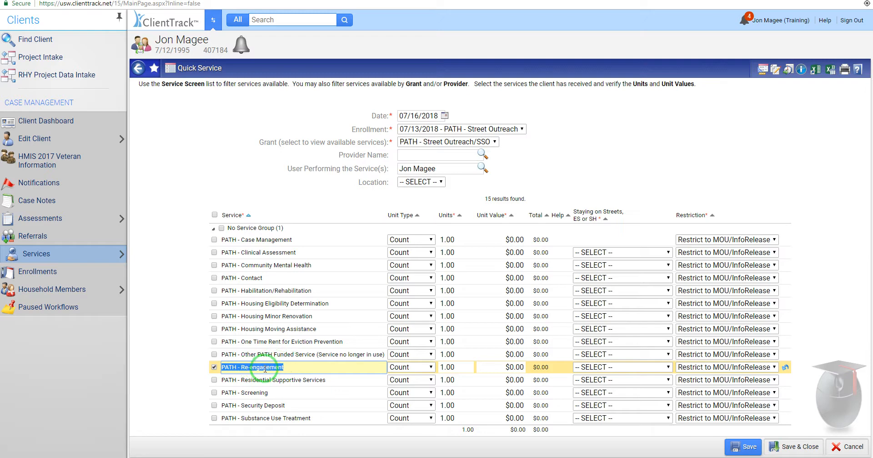
# Step: Untick PATH - Re-engagement and discard the quick service entry, returning to the client dashboard
pyautogui.click(214, 366)
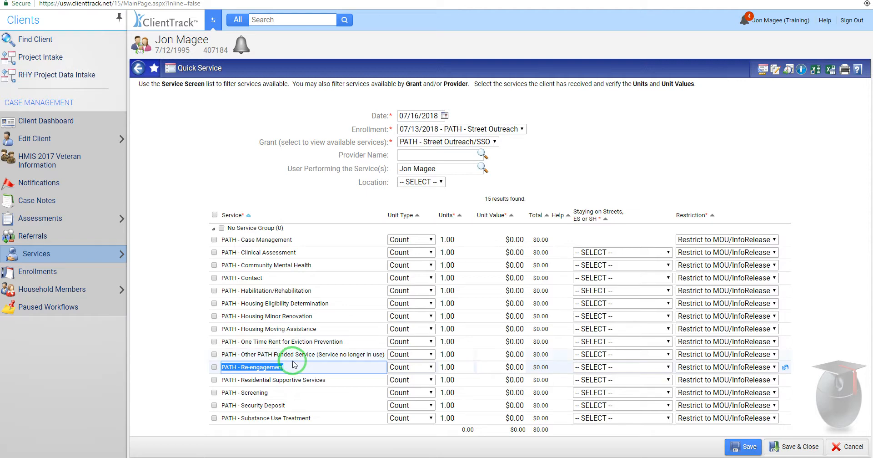
pyautogui.click(847, 448)
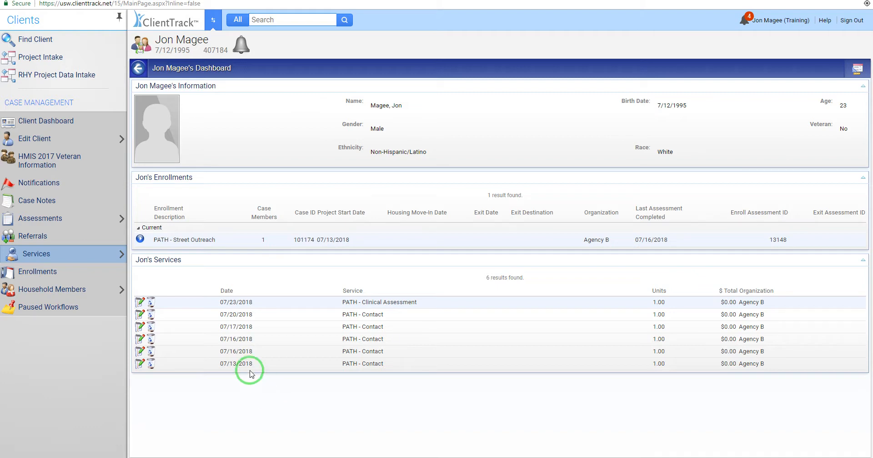
# Step: Go to the client's Referrals page and start a new referral
pyautogui.click(54, 239)
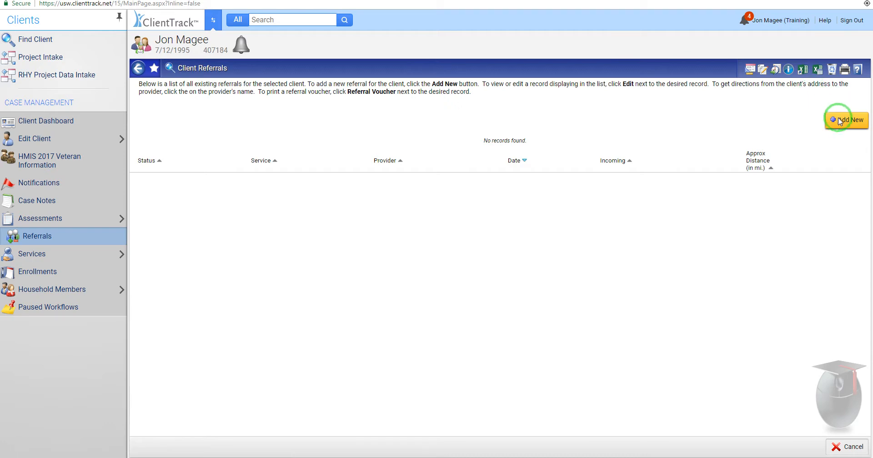
pyautogui.click(839, 119)
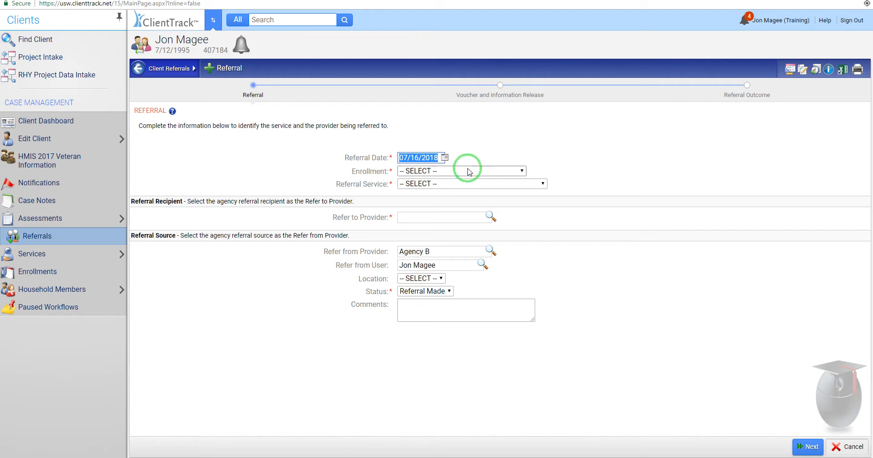
# Step: Date the referral 07/31/2018 and attach it to the PATH - Street Outreach enrollment
pyautogui.click(445, 157)
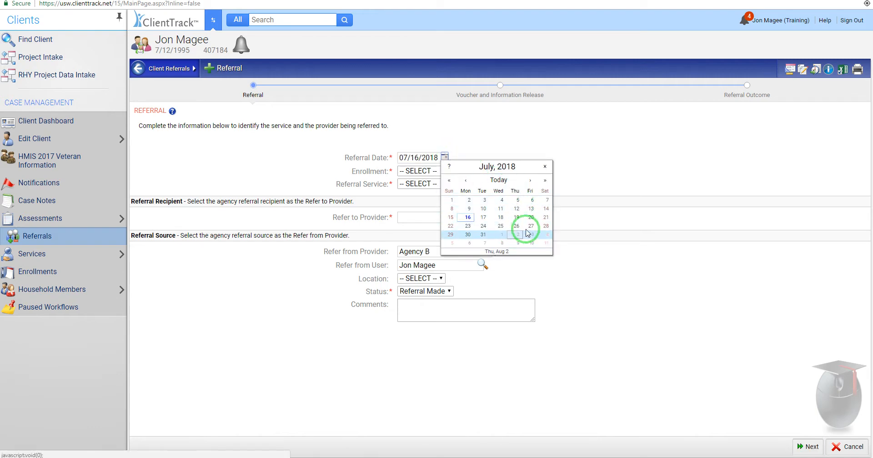
pyautogui.click(484, 234)
pyautogui.click(439, 171)
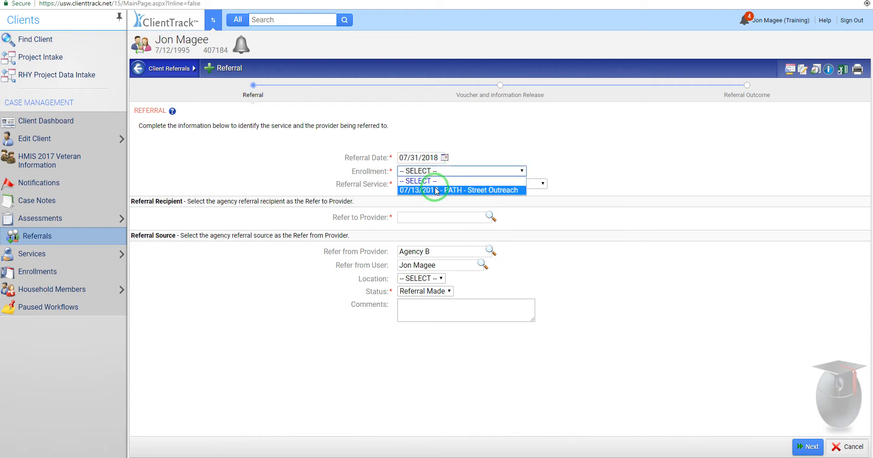
pyautogui.click(430, 187)
# Step: Choose PATH Referral - Job Training as the service and search for a provider
pyautogui.click(430, 184)
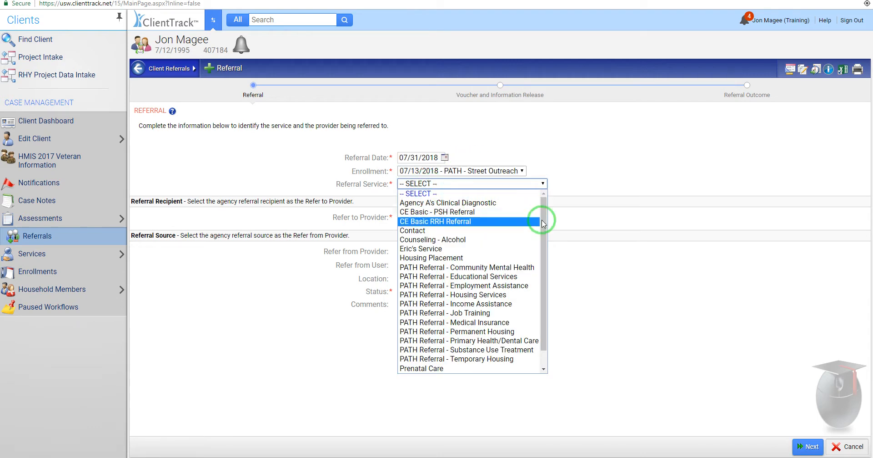
pyautogui.moveTo(546, 223); pyautogui.dragTo(544, 258)
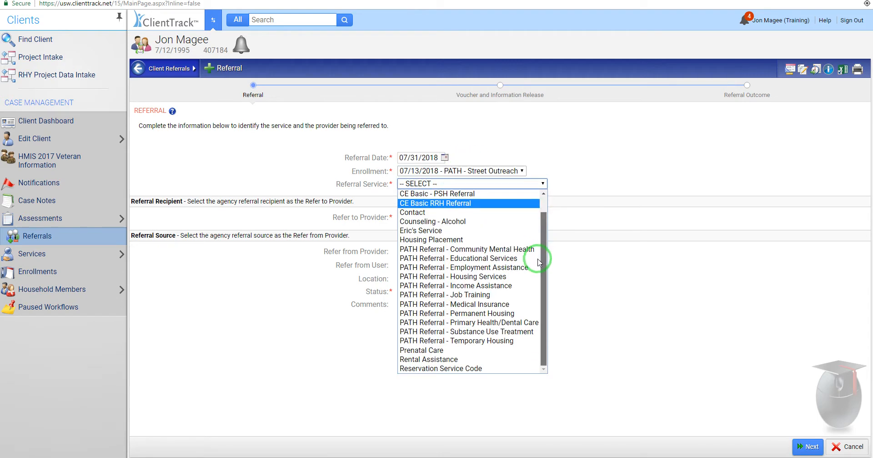
pyautogui.click(461, 295)
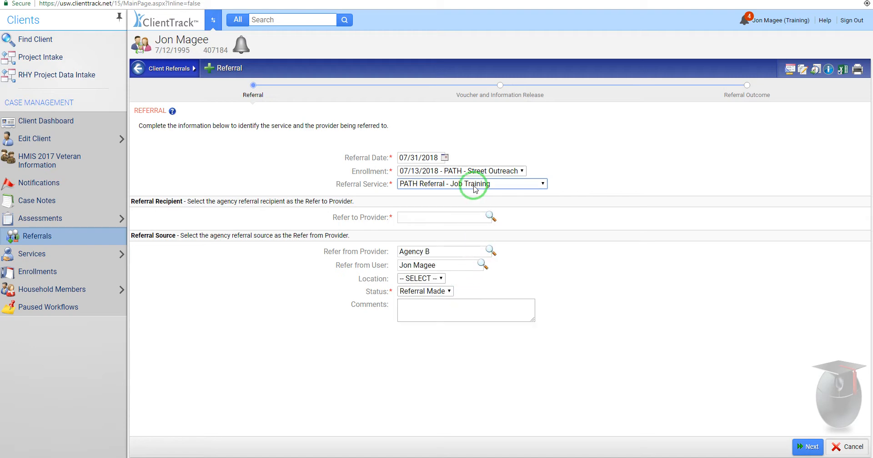
pyautogui.click(492, 221)
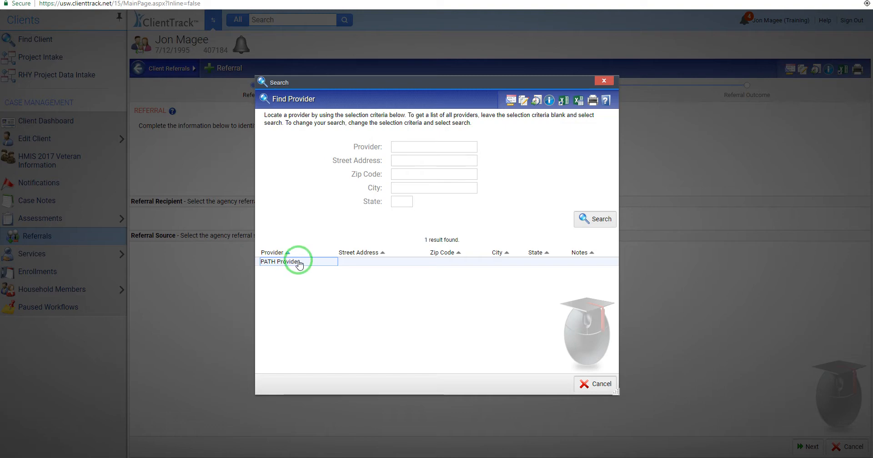
# Step: Pick PATH Provider from the Find Provider results as the referral recipient
pyautogui.click(299, 263)
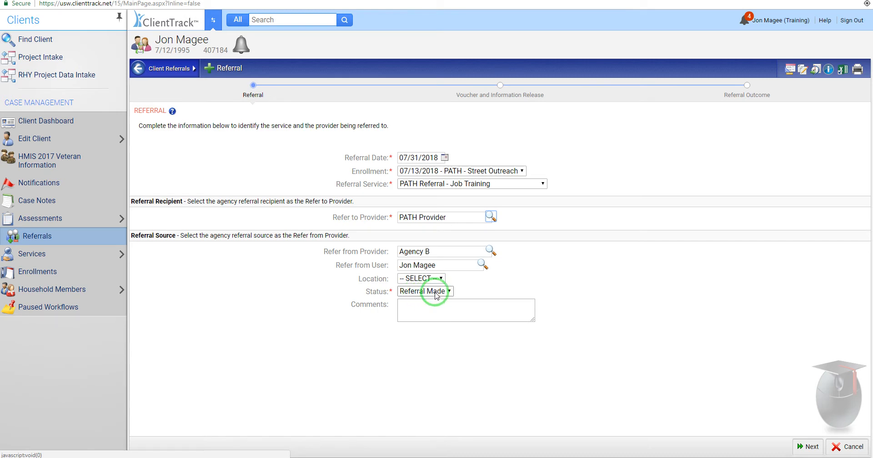
# Step: Move past the Referral and Voucher and Information Release steps to Referral Outcome
pyautogui.click(812, 448)
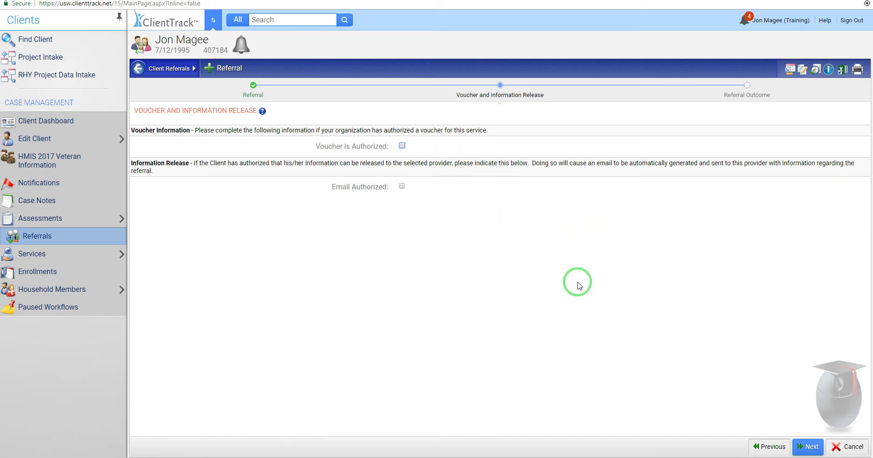
pyautogui.click(803, 449)
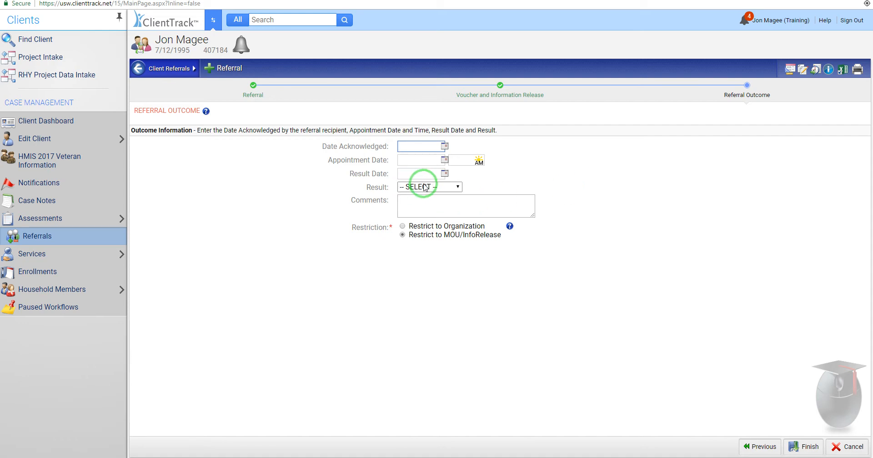
# Step: Leave the Result unselected and finish, saving the Job Training referral as Referral Made
pyautogui.click(452, 187)
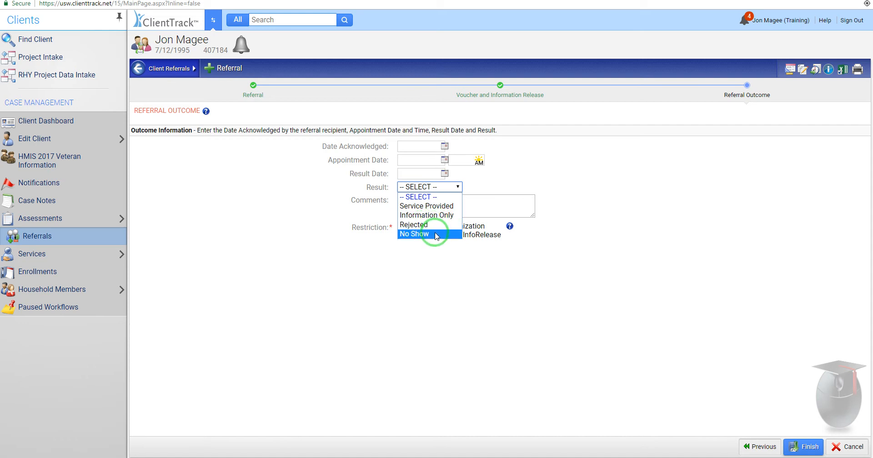
pyautogui.click(580, 179)
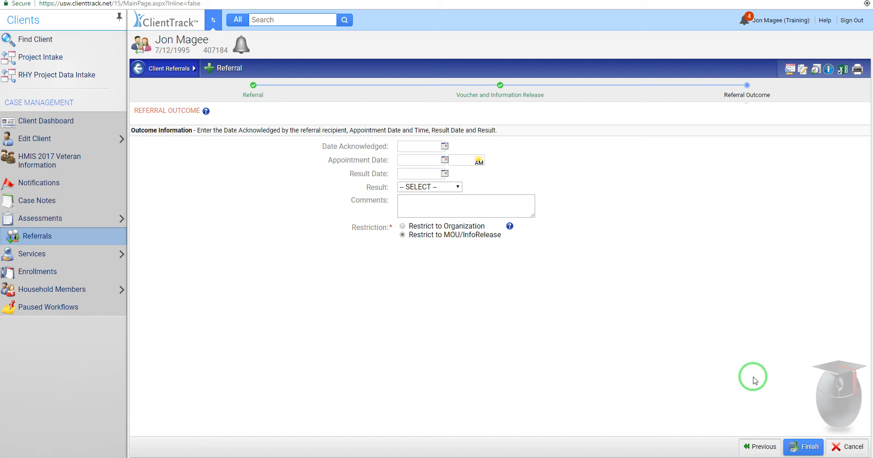
pyautogui.click(801, 448)
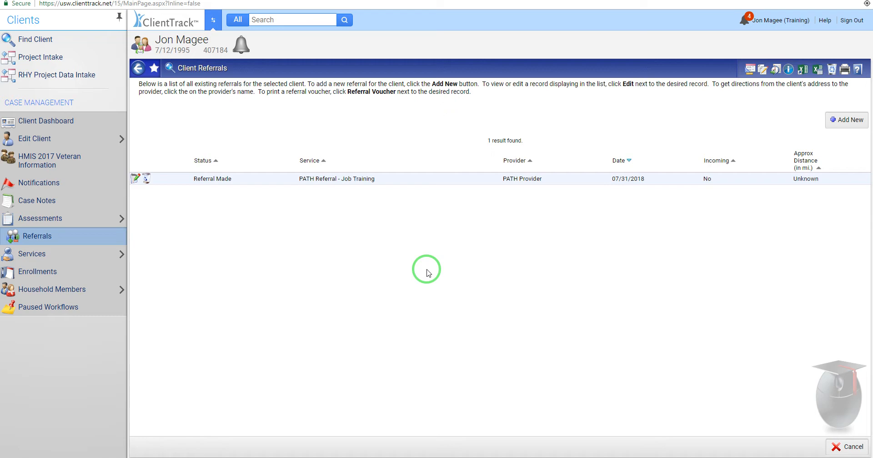
# Step: Reopen the saved PATH Referral - Job Training from the client's referrals list
pyautogui.click(66, 120)
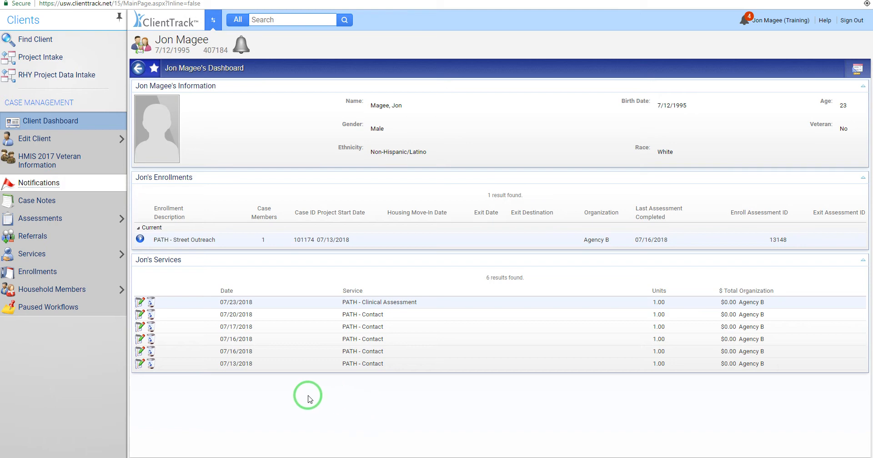
pyautogui.click(36, 240)
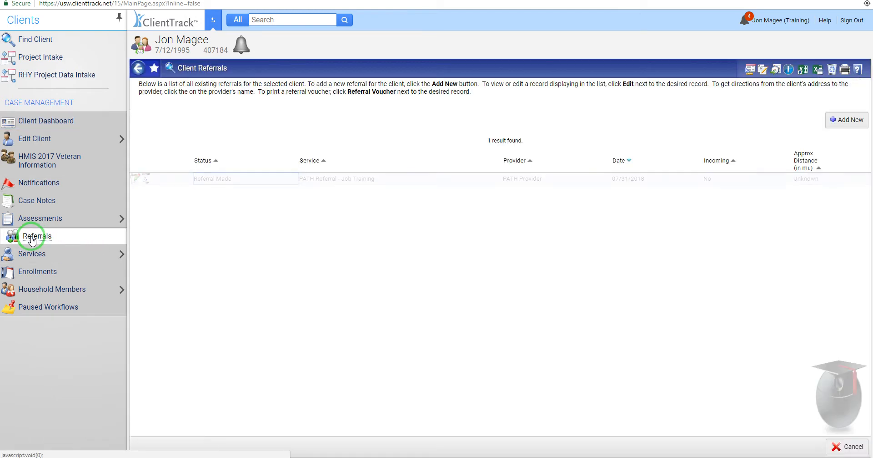
pyautogui.click(135, 180)
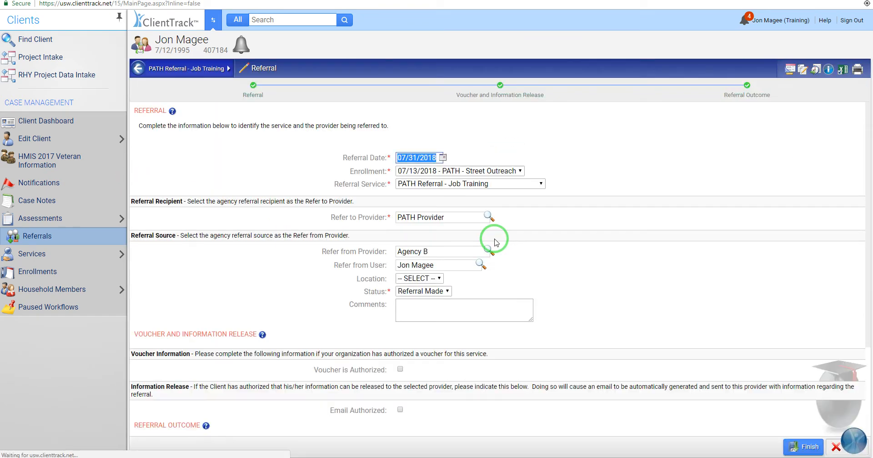
# Step: Set the referral's outcome Result to Service Provided and finish
pyautogui.scroll(-2, 638, 251)
pyautogui.scroll(-1, 639, 251)
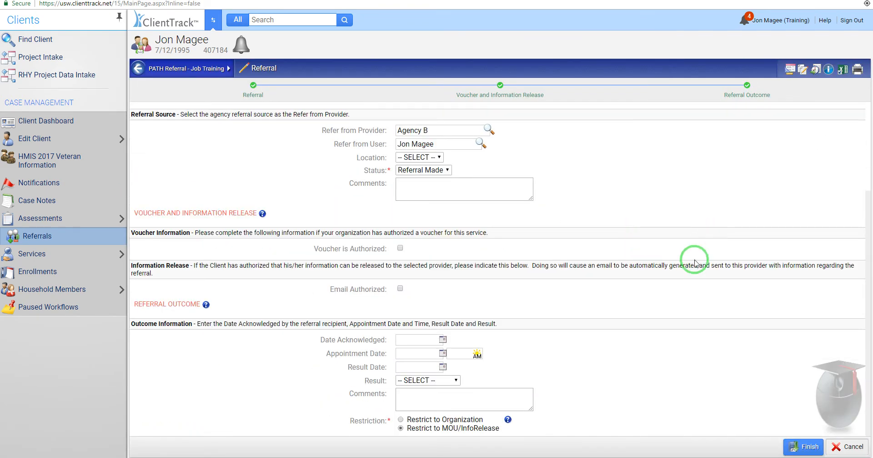
pyautogui.click(449, 385)
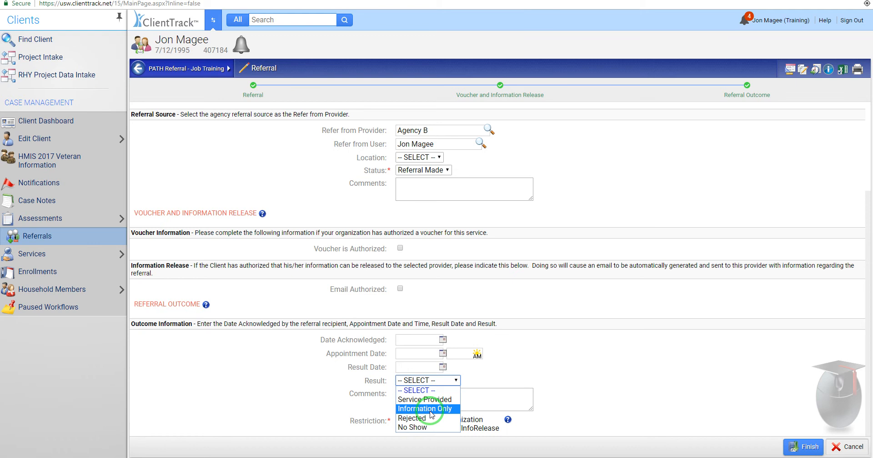
pyautogui.click(433, 399)
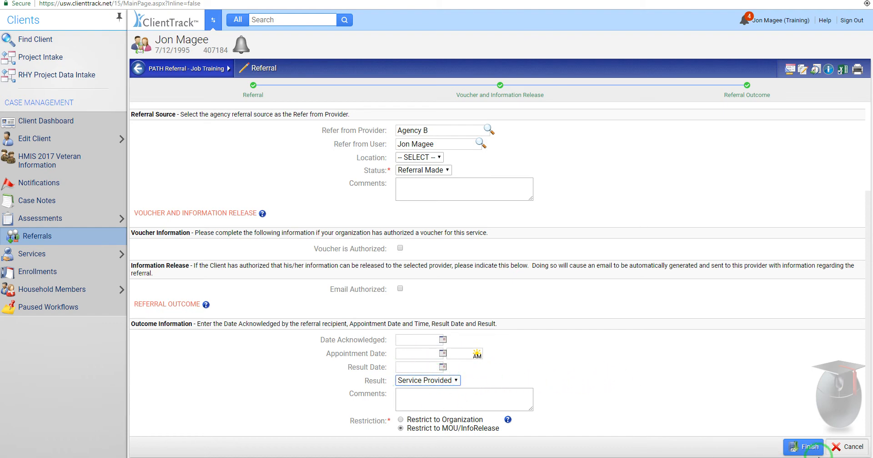
pyautogui.click(803, 450)
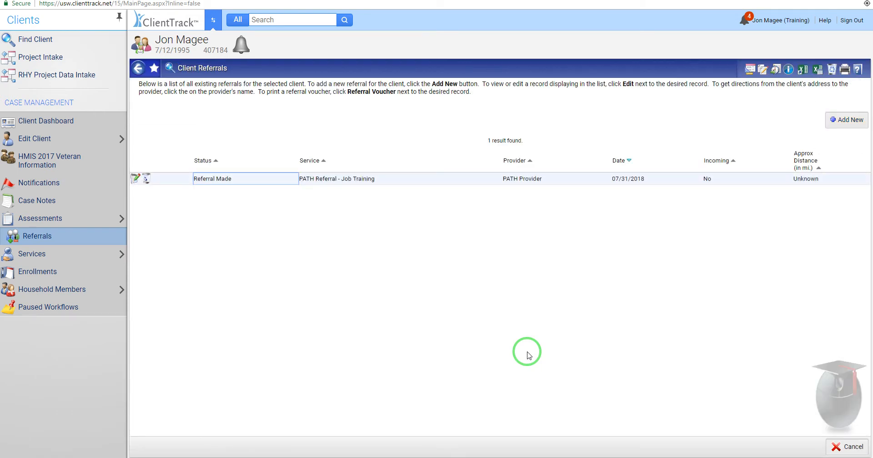
# Step: Review the saved Job Training referral, then return to the Client Dashboard
pyautogui.click(462, 334)
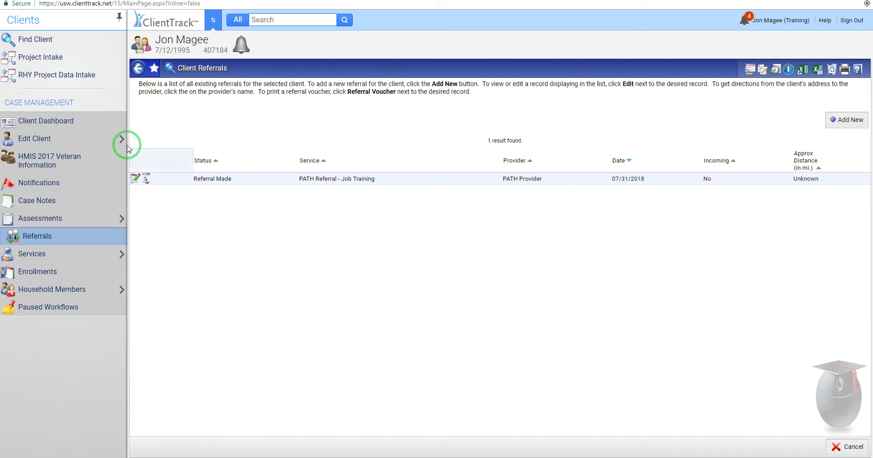
pyautogui.click(82, 127)
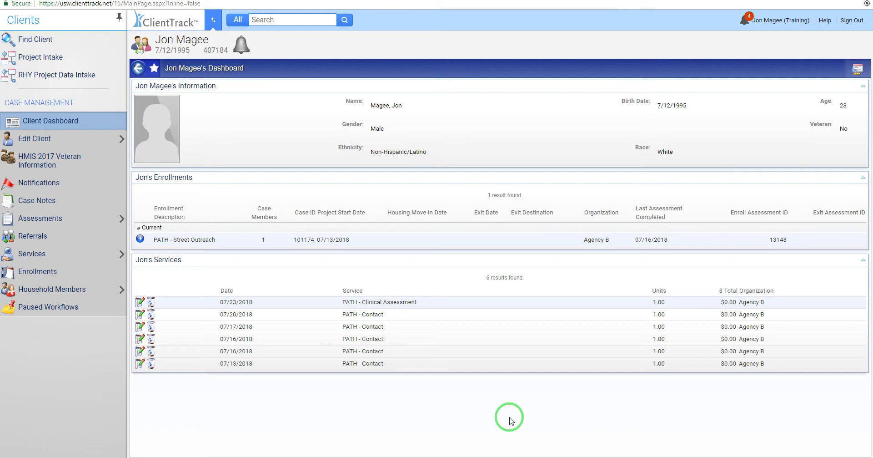
# Step: Open the action menu beside the PATH - Street Outreach enrollment on the dashboard
pyautogui.click(25, 287)
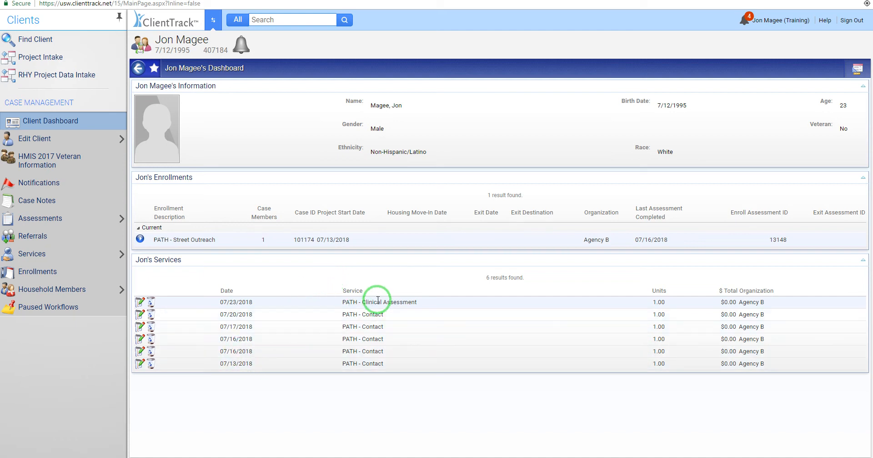
pyautogui.moveTo(390, 302); pyautogui.dragTo(391, 325)
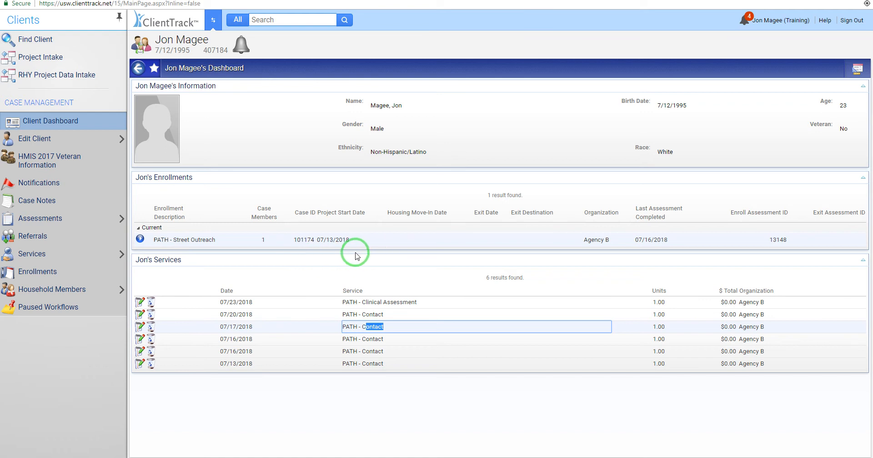
pyautogui.click(141, 238)
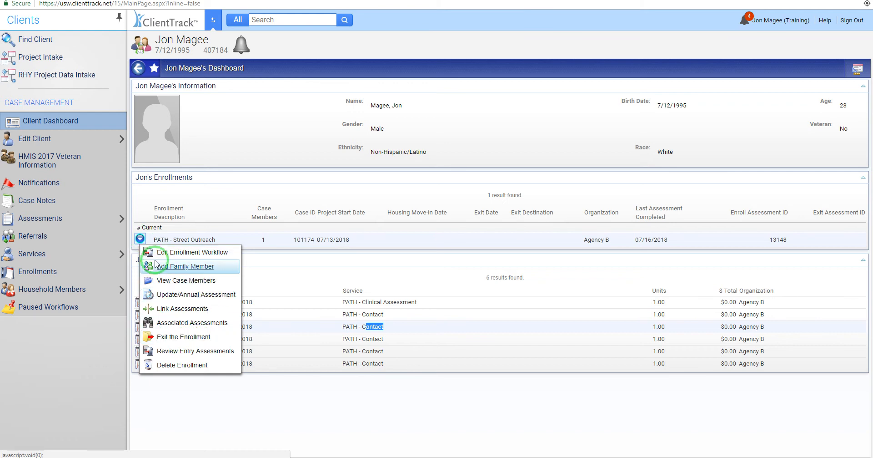
# Step: Start exiting the PATH - Street Outreach enrollment with Exit Date 08/02/2018
pyautogui.click(175, 338)
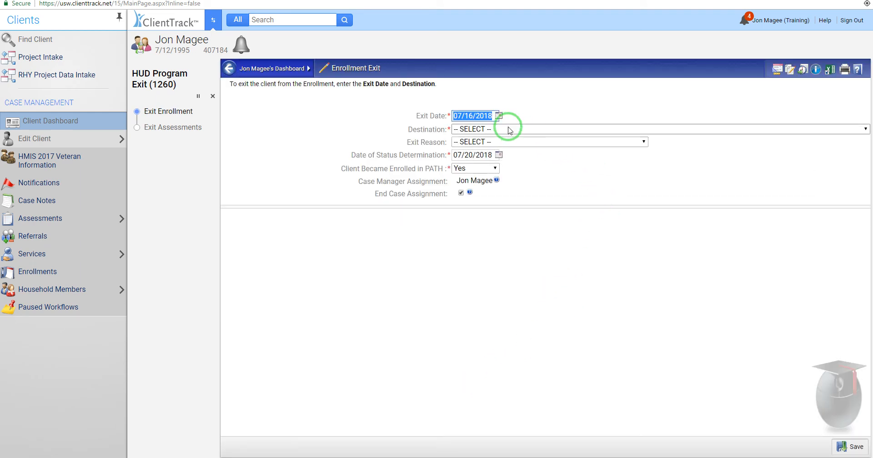
pyautogui.click(499, 115)
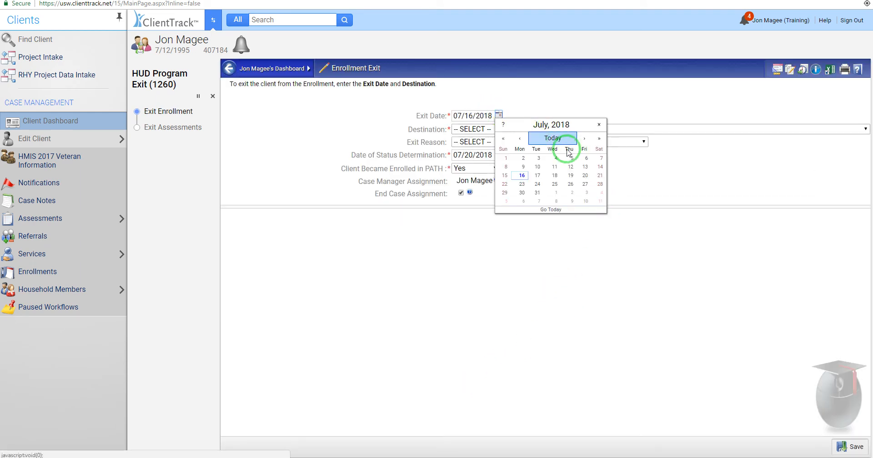
pyautogui.click(571, 194)
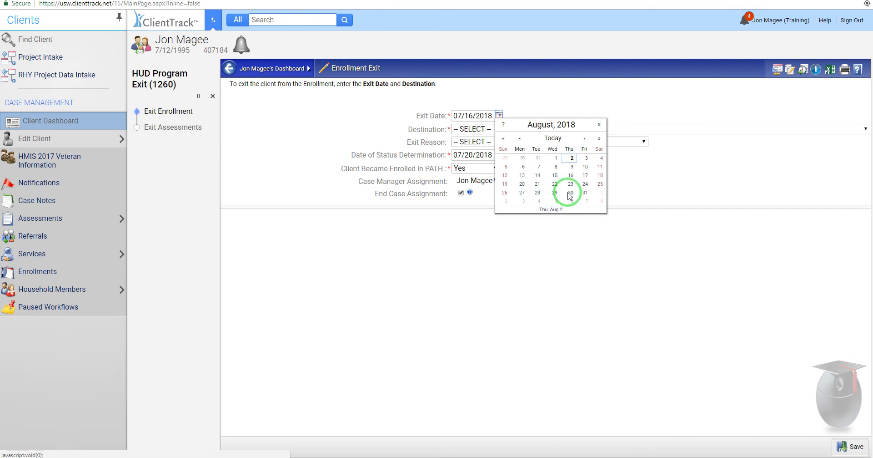
pyautogui.click(647, 173)
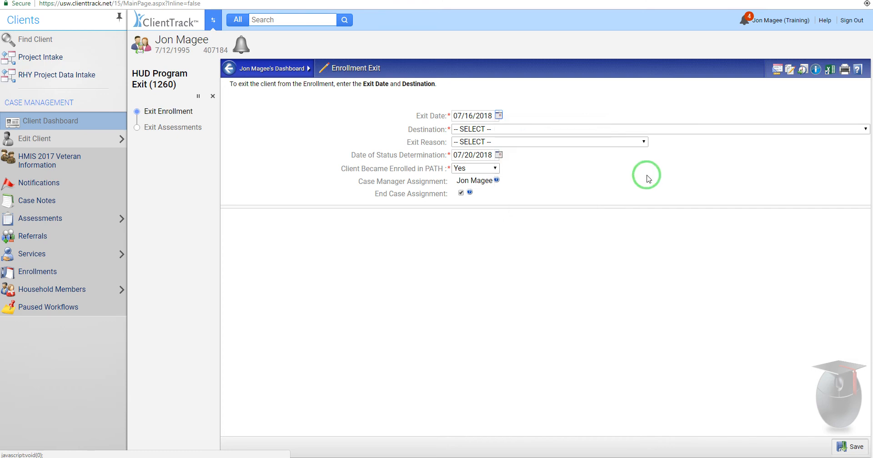
pyautogui.click(500, 116)
pyautogui.click(570, 192)
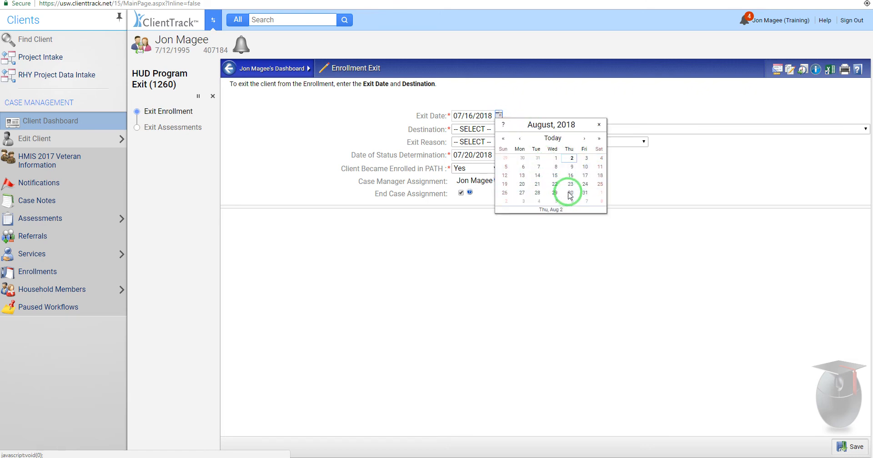
pyautogui.click(571, 158)
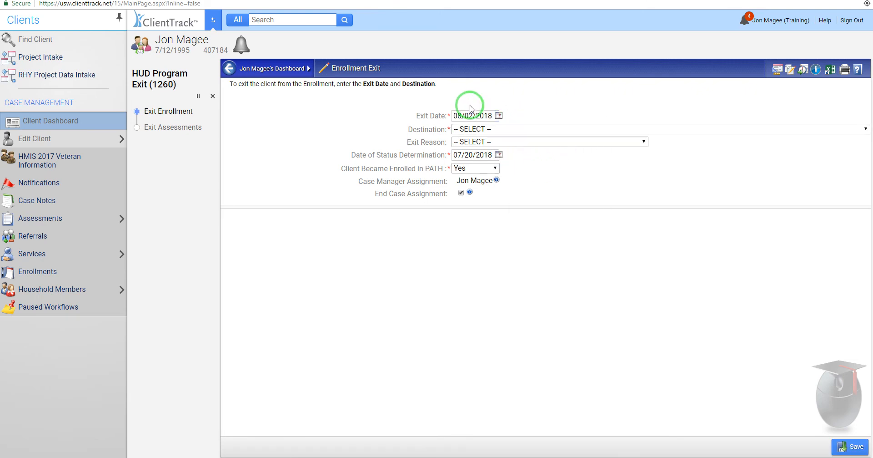
# Step: Set destination to 'Rental by client, no ongoing housing subsidy' and exit reason 'Completed Program', keeping PATH enrollment Yes
pyautogui.click(503, 129)
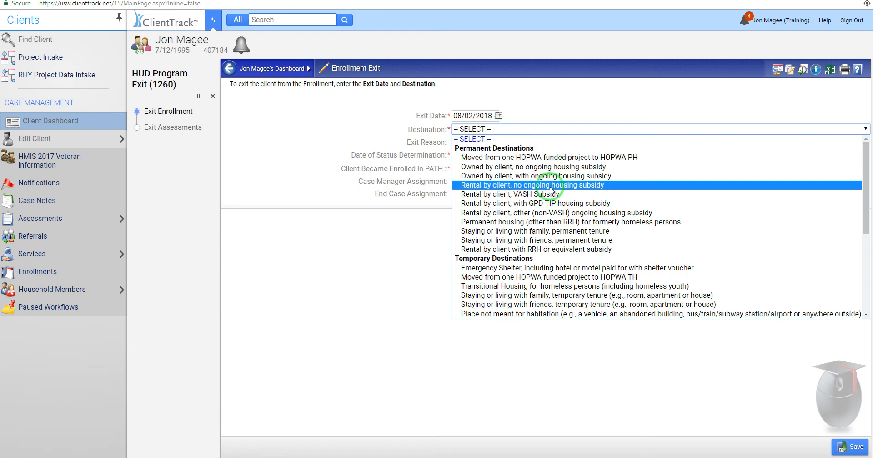
pyautogui.click(507, 184)
pyautogui.click(541, 142)
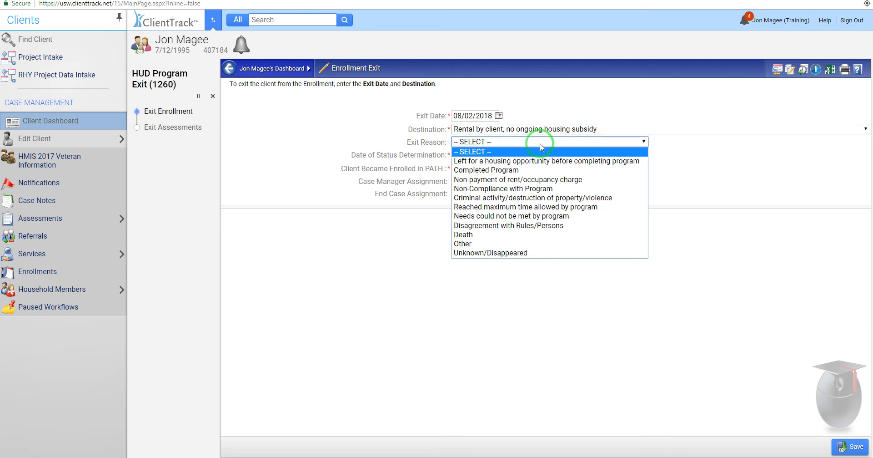
pyautogui.click(517, 171)
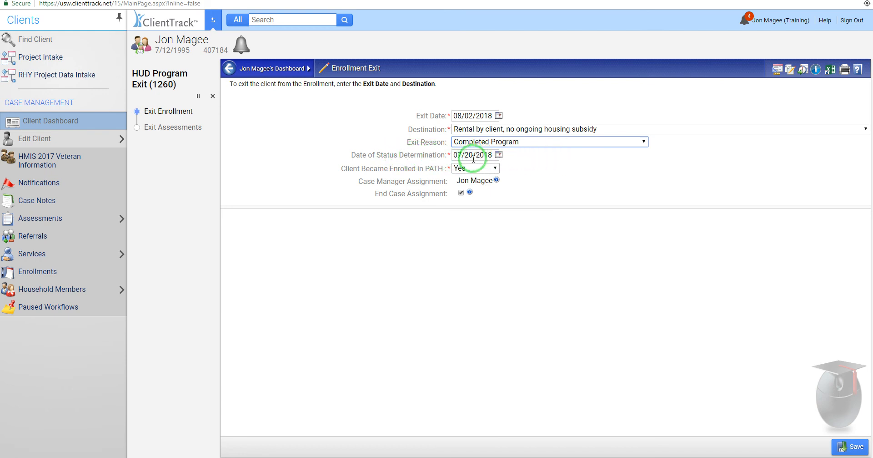
pyautogui.click(483, 170)
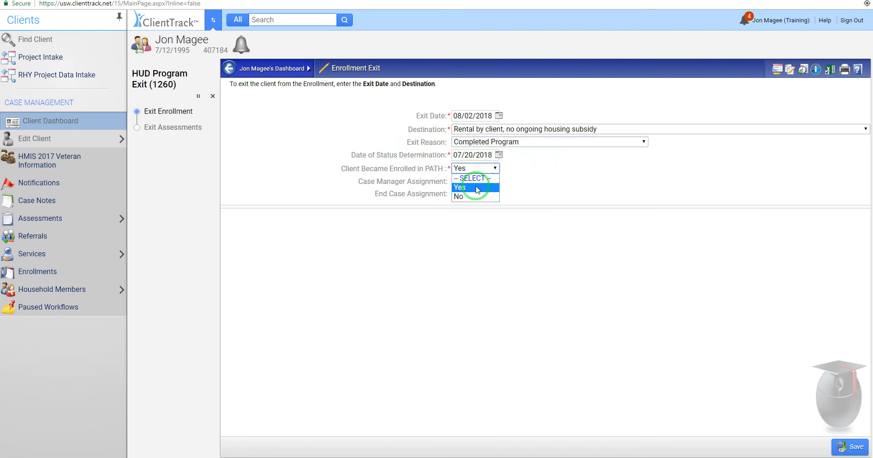
pyautogui.click(469, 182)
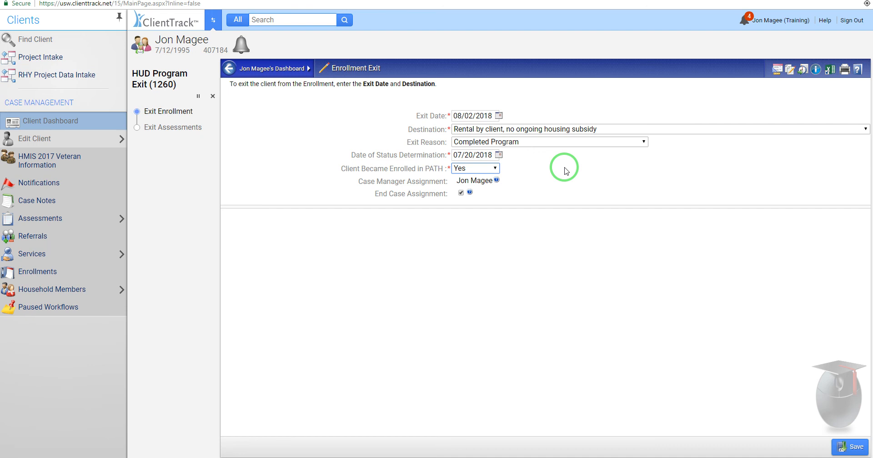
# Step: Save the exit, then record health insurance, SOAR and barriers assessments from prior defaults
pyautogui.click(850, 446)
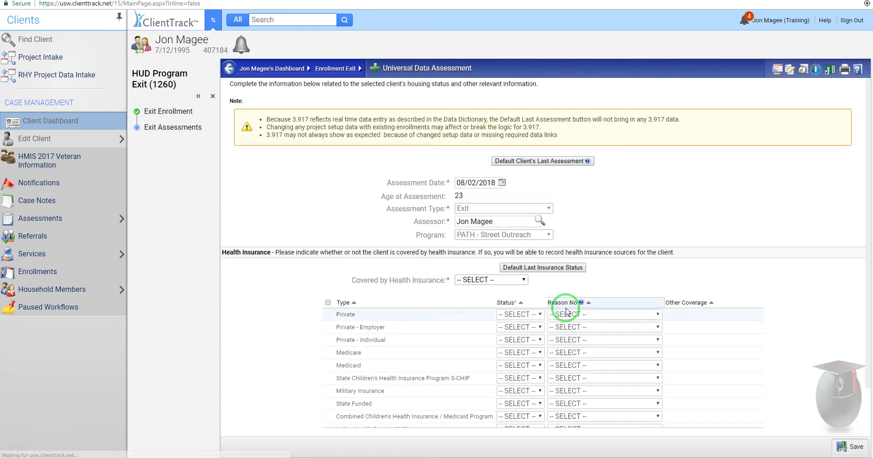
pyautogui.click(523, 267)
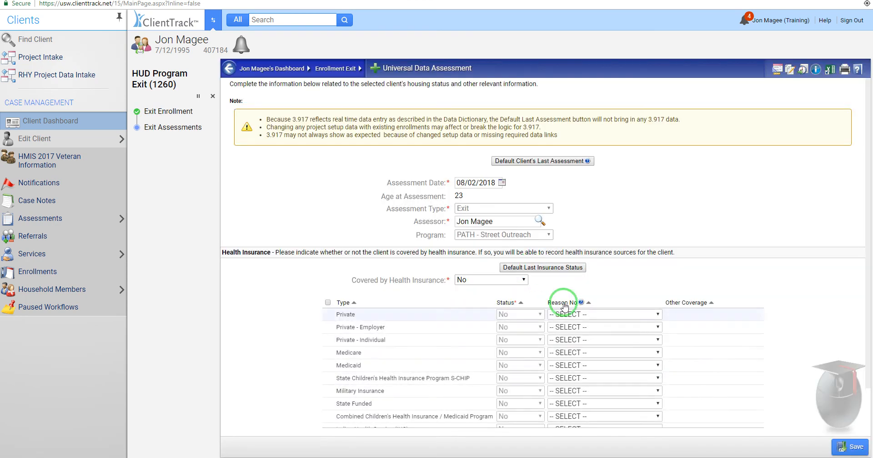
pyautogui.click(853, 452)
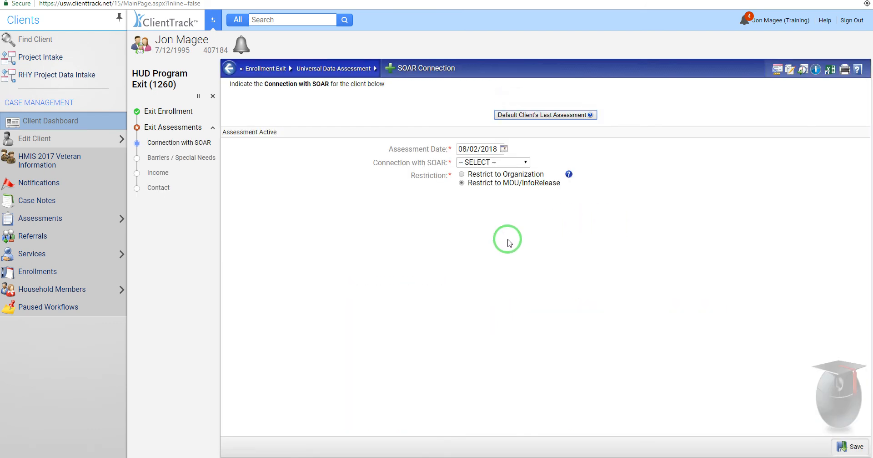
pyautogui.click(526, 115)
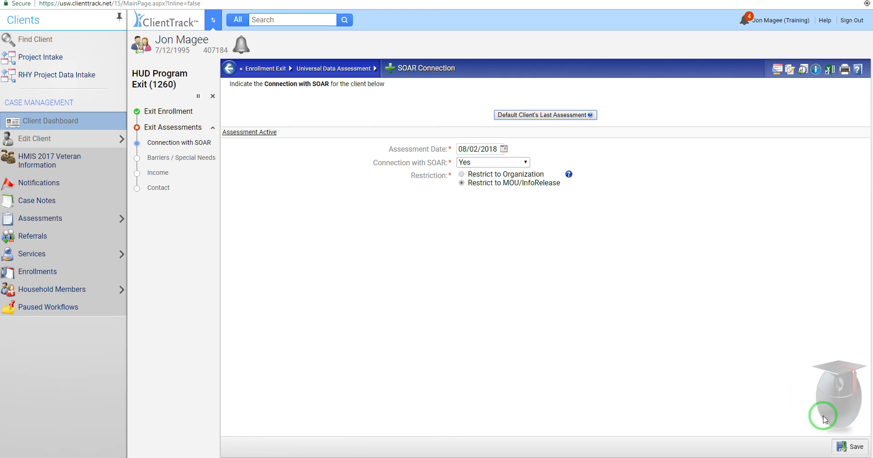
pyautogui.click(847, 446)
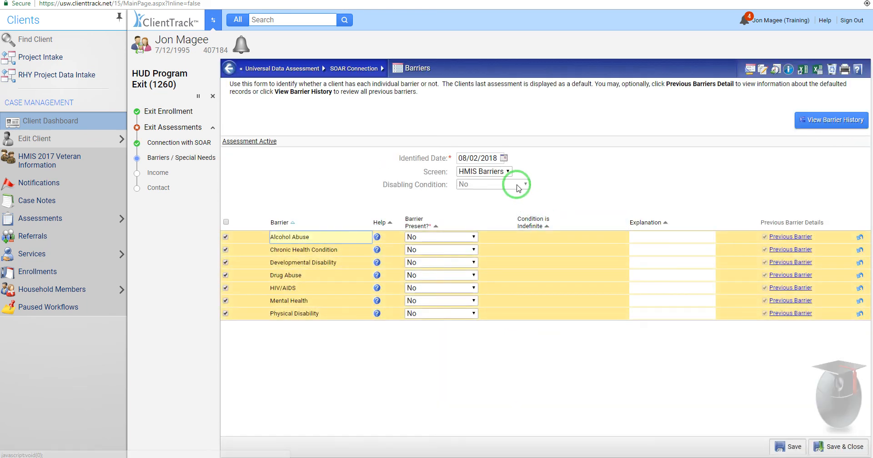
pyautogui.click(839, 446)
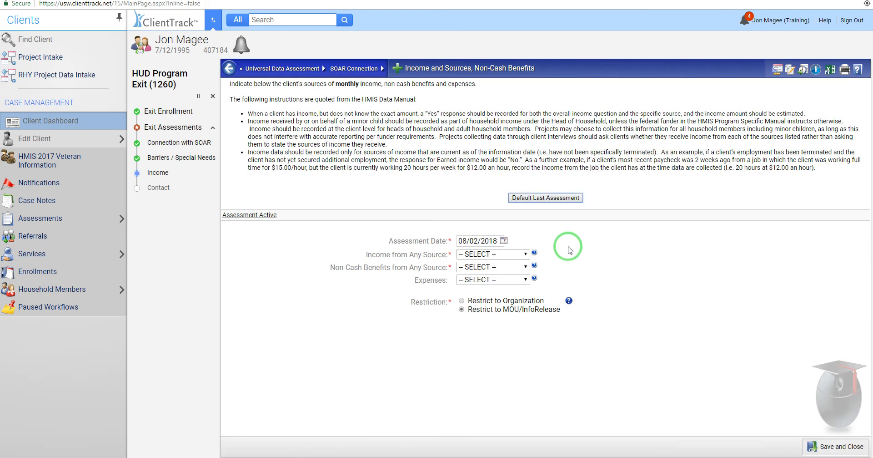
# Step: Fill income from the last assessment, change earned monthly amount from 200.00 to 250.00, and save
pyautogui.click(553, 199)
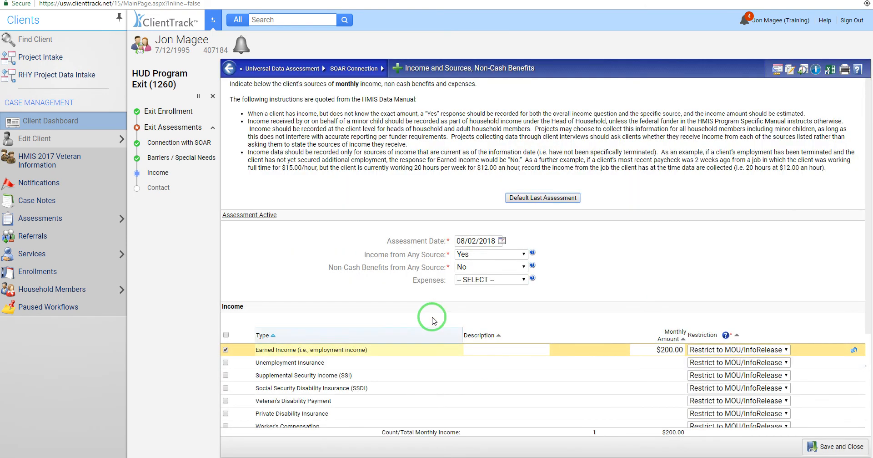
pyautogui.click(665, 349)
pyautogui.click(665, 350)
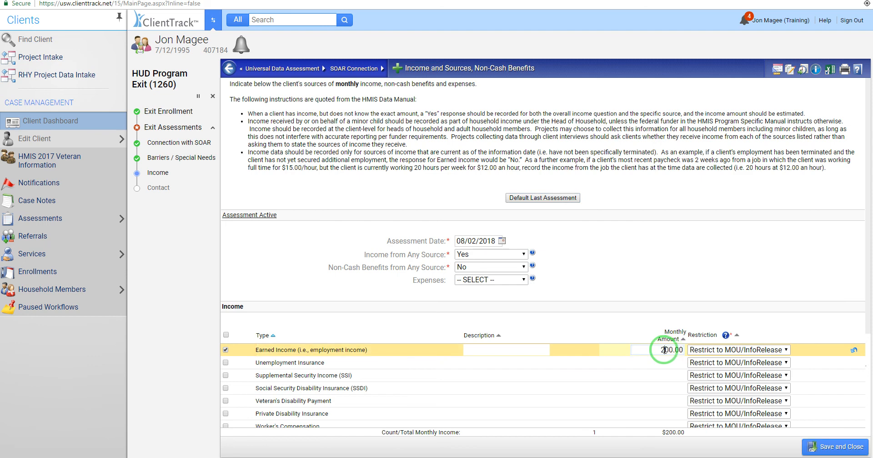
pyautogui.moveTo(666, 349); pyautogui.dragTo(671, 349)
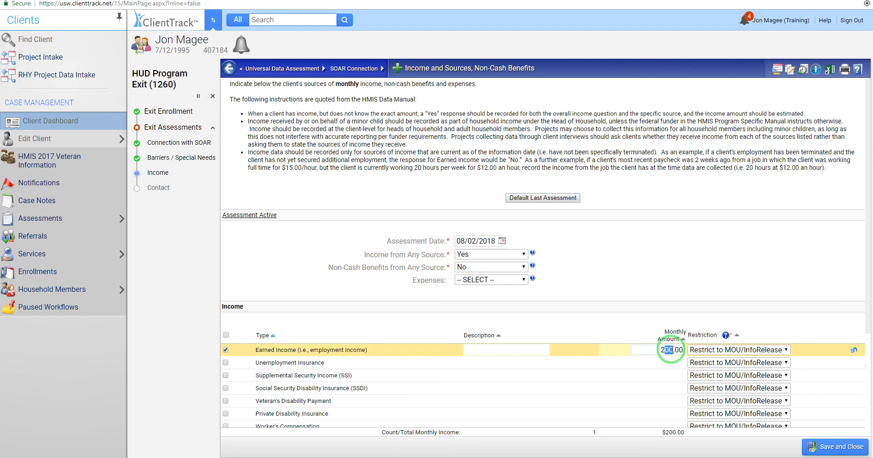
pyautogui.write('5')
pyautogui.click(835, 446)
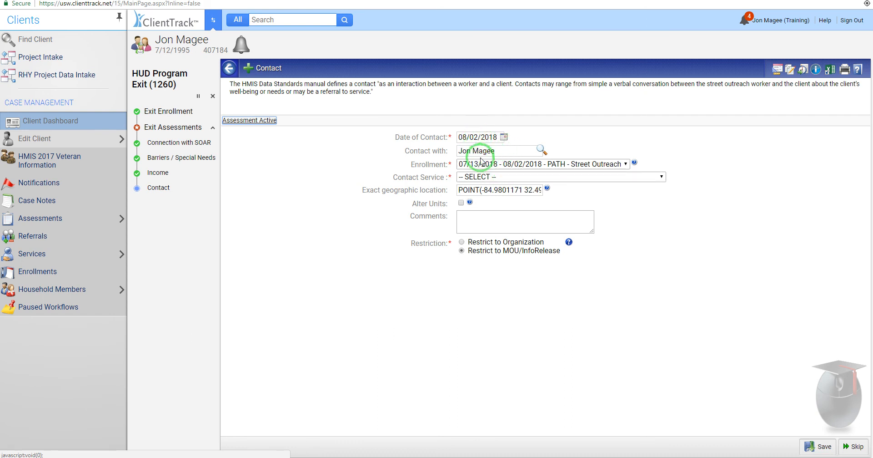
# Step: Save a PATH - Contact with staying on streets answered No, then finish the exit workflow
pyautogui.click(499, 180)
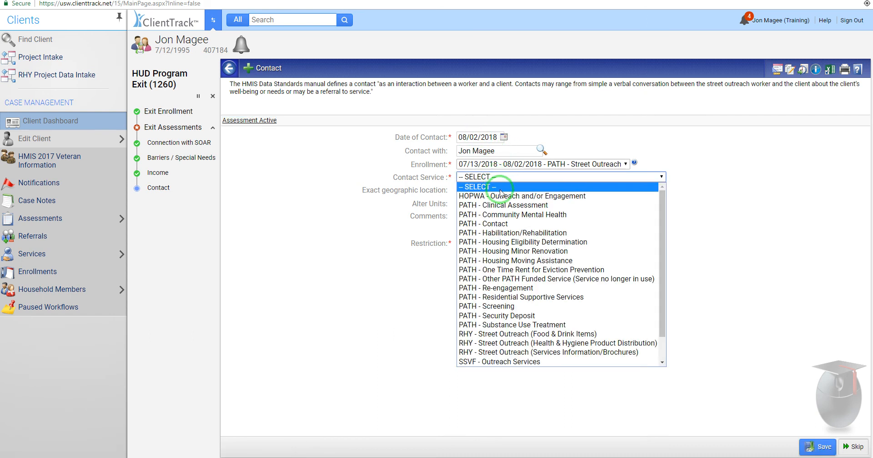
pyautogui.click(496, 224)
pyautogui.click(525, 190)
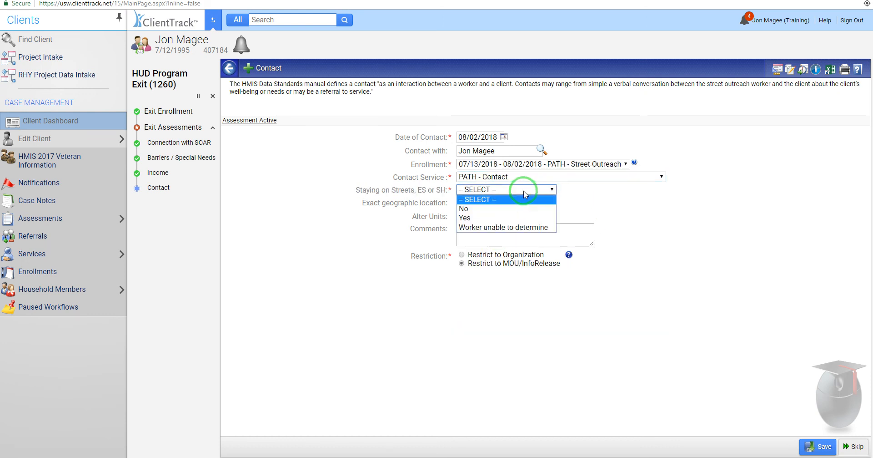
pyautogui.click(482, 210)
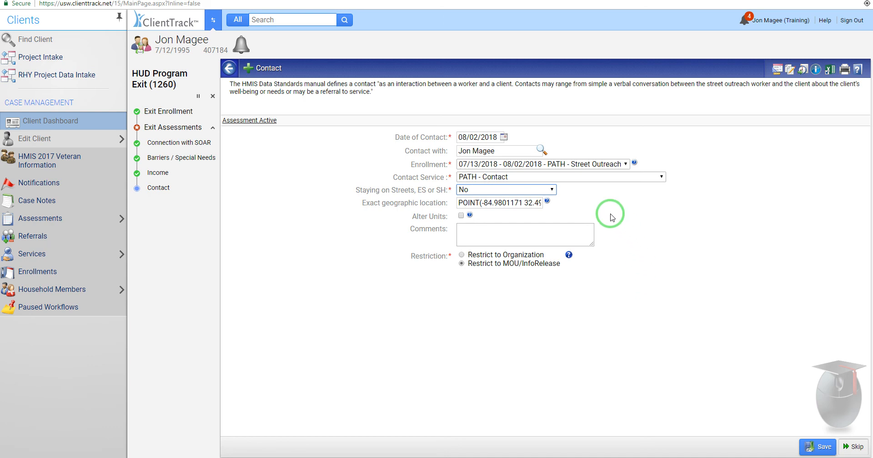
pyautogui.click(823, 447)
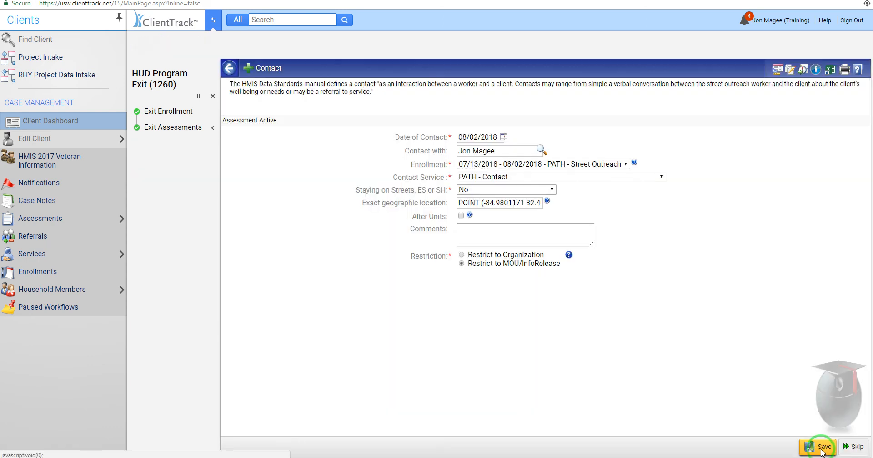
pyautogui.click(283, 109)
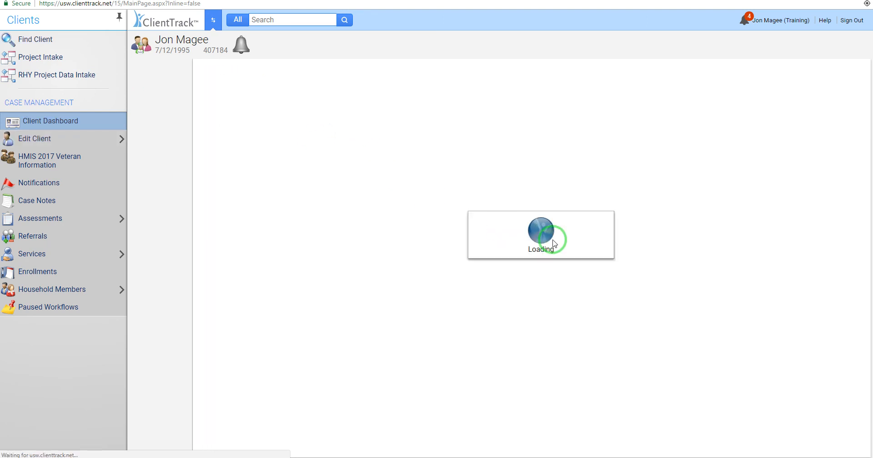